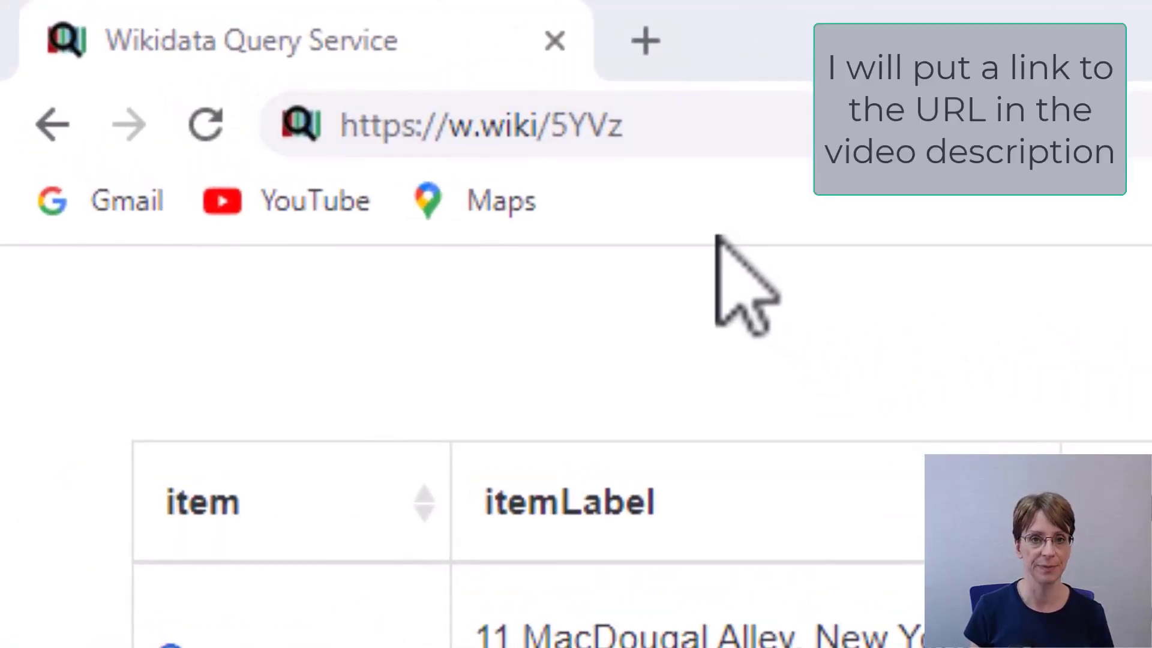
pyautogui.click(894, 143)
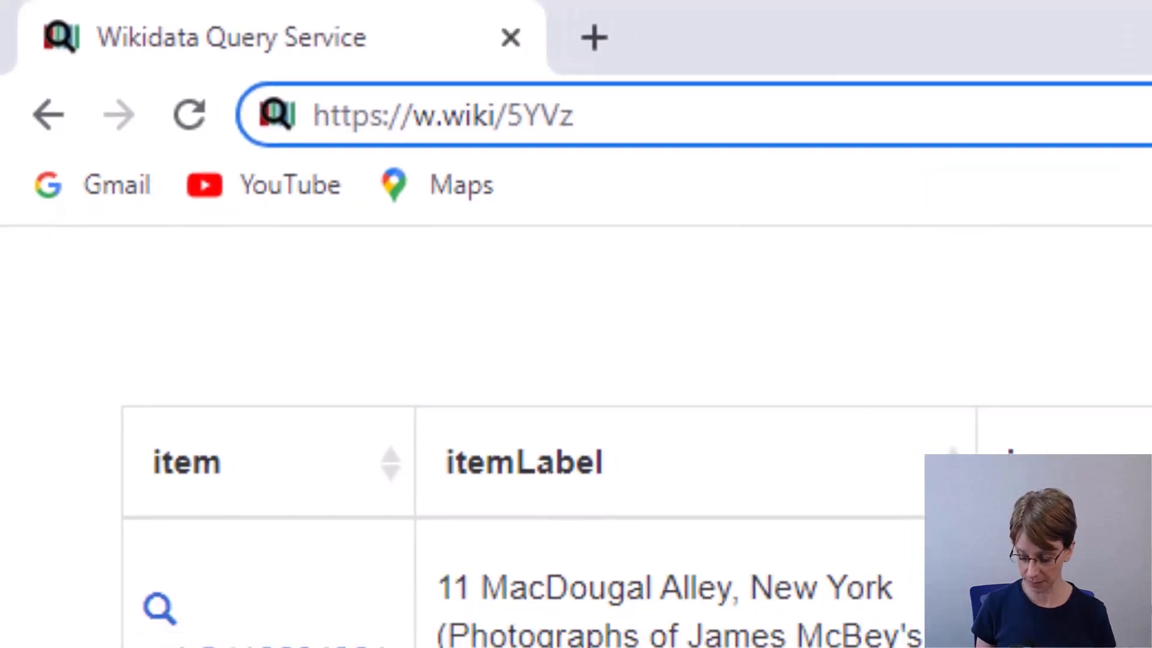
pyautogui.press('Return')
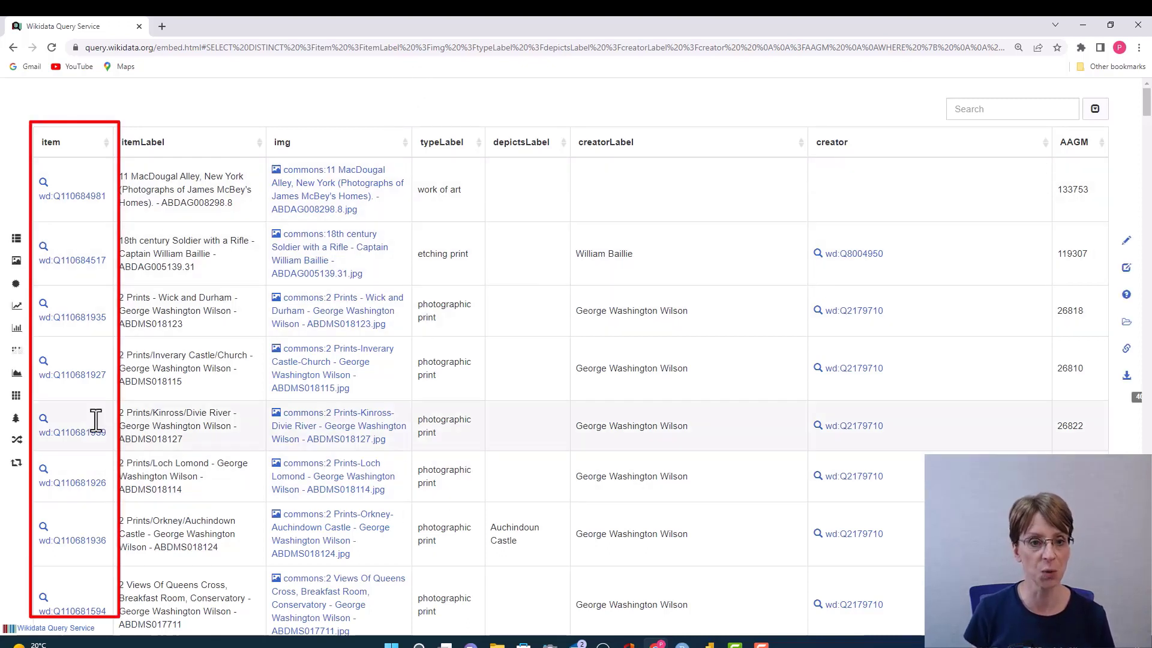
pyautogui.click(91, 264)
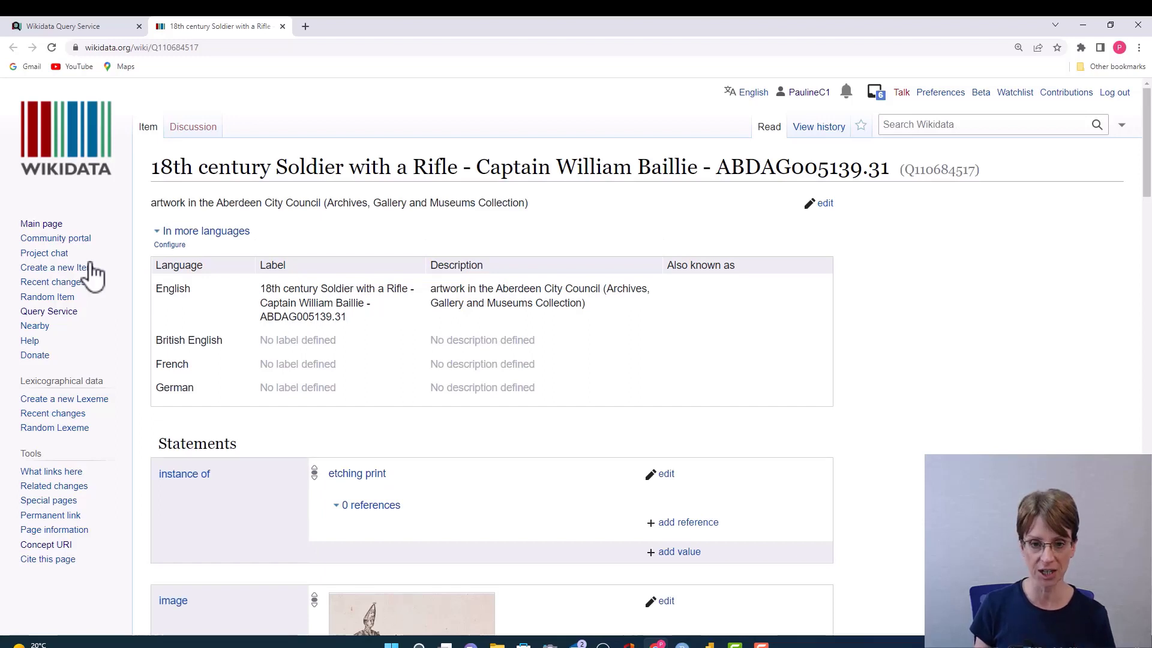
# Open the Wikidata page of the artwork's creator, and from it the English Wikipedia article.
pyautogui.click(1147, 135)
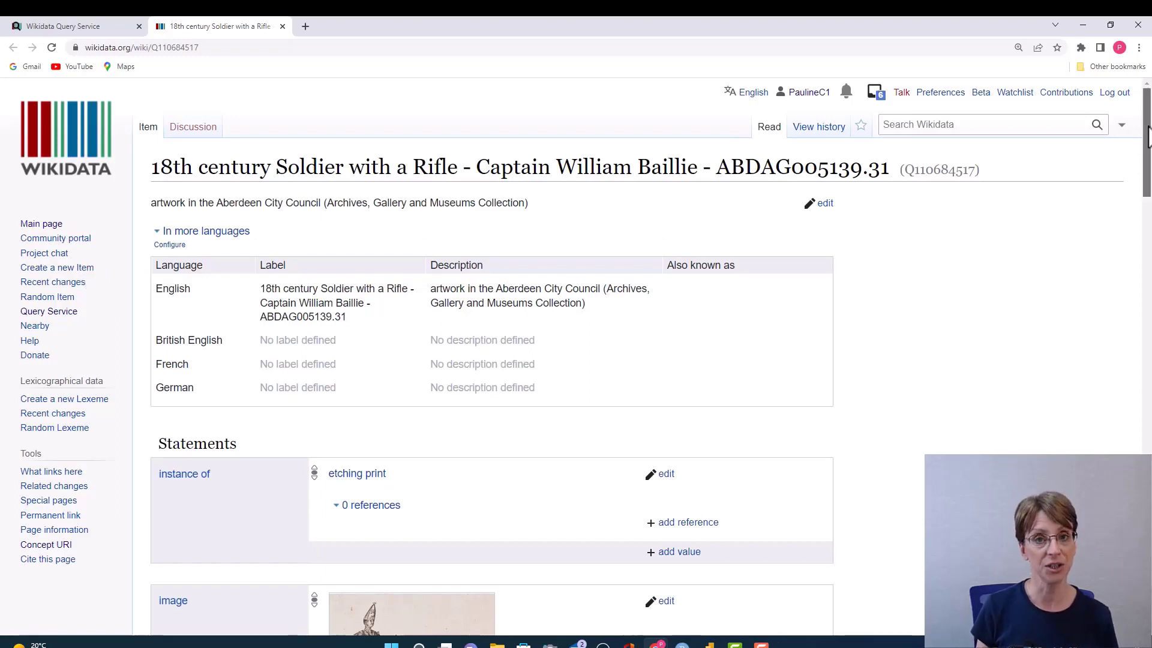
pyautogui.moveTo(1147, 135); pyautogui.dragTo(1148, 293)
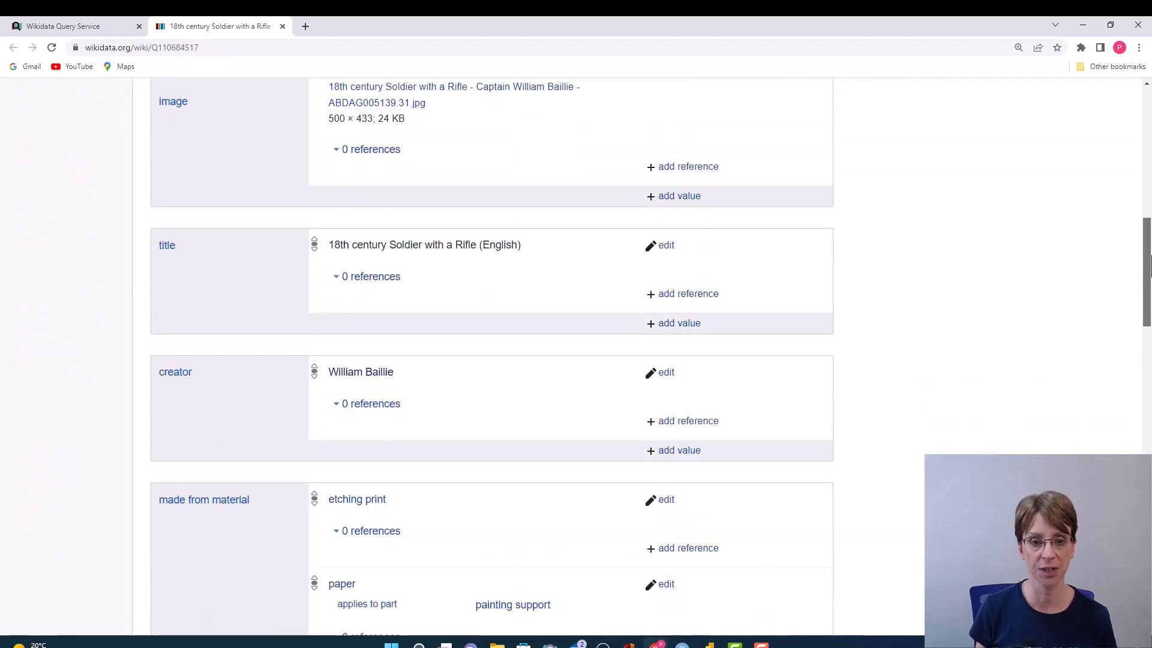
pyautogui.scroll(-1, 496, 396)
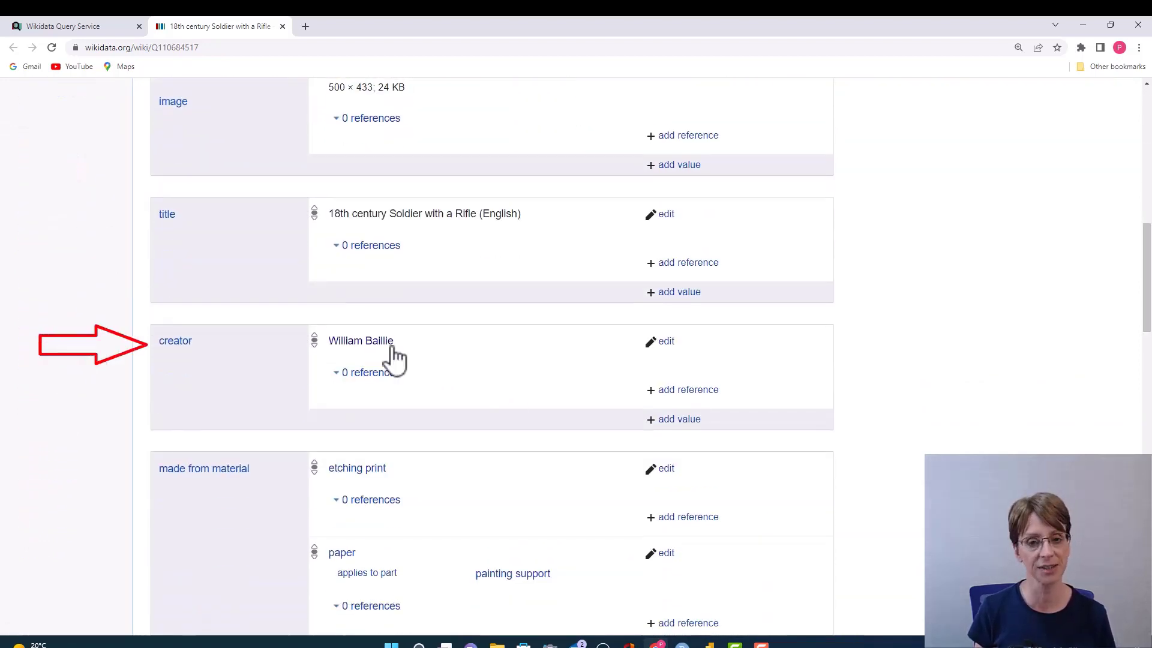
pyautogui.click(390, 346)
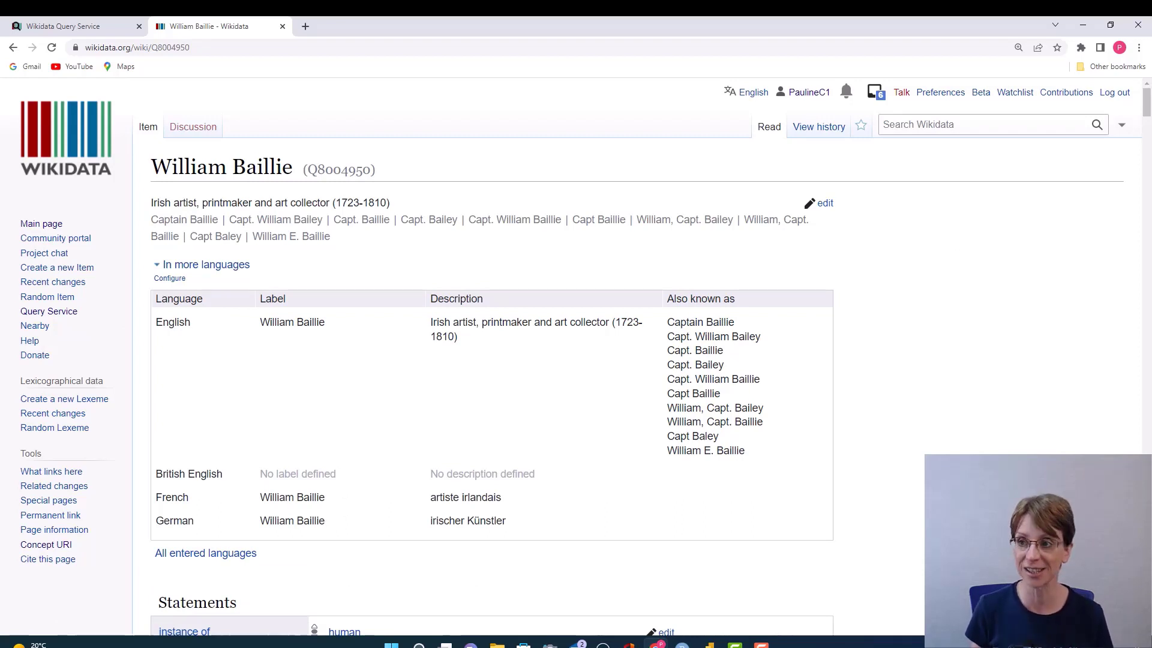
pyautogui.moveTo(1146, 109); pyautogui.dragTo(1149, 414)
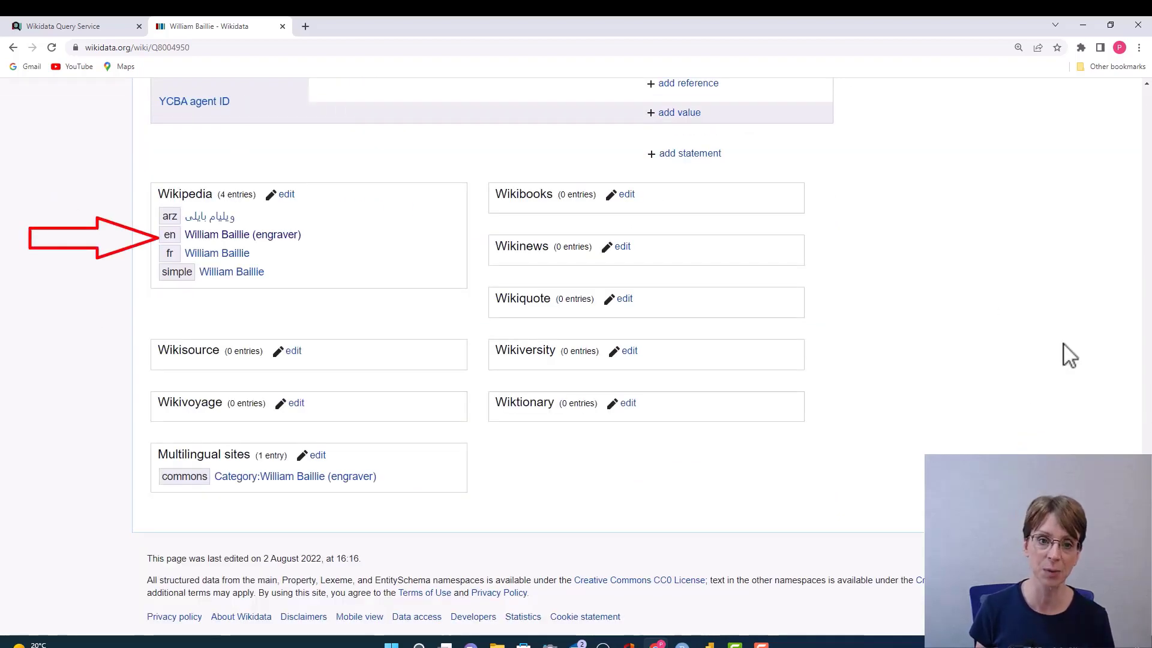
pyautogui.click(241, 243)
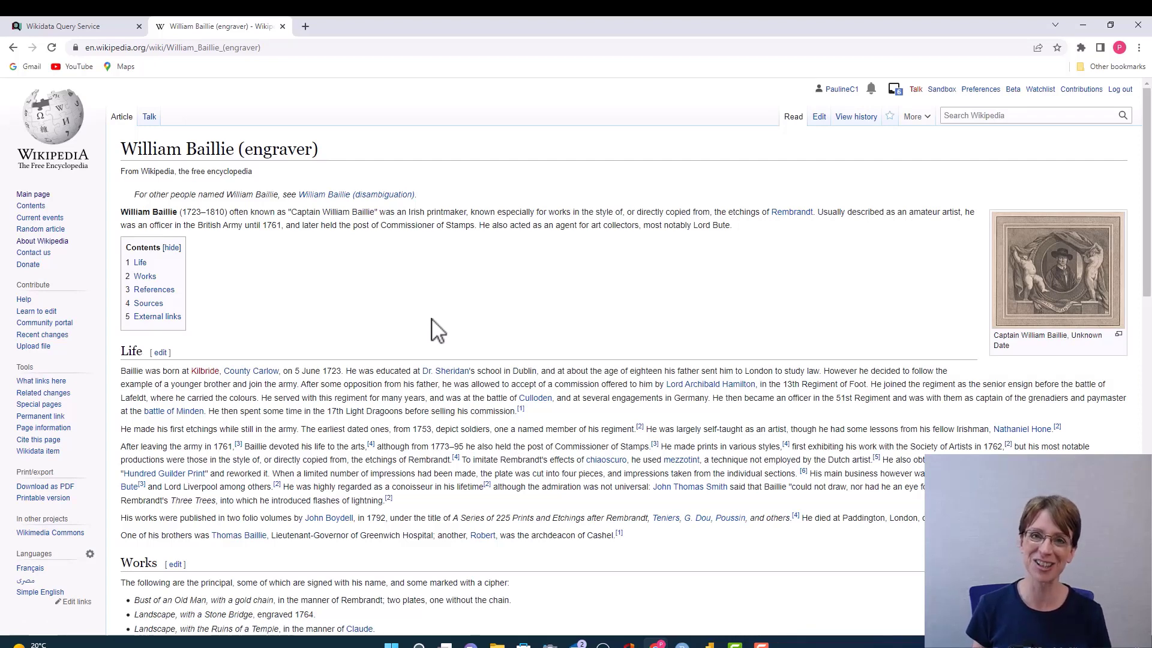
# Return to the query results, open the query in the full Wikidata Query Service editor and run it.
pyautogui.click(84, 30)
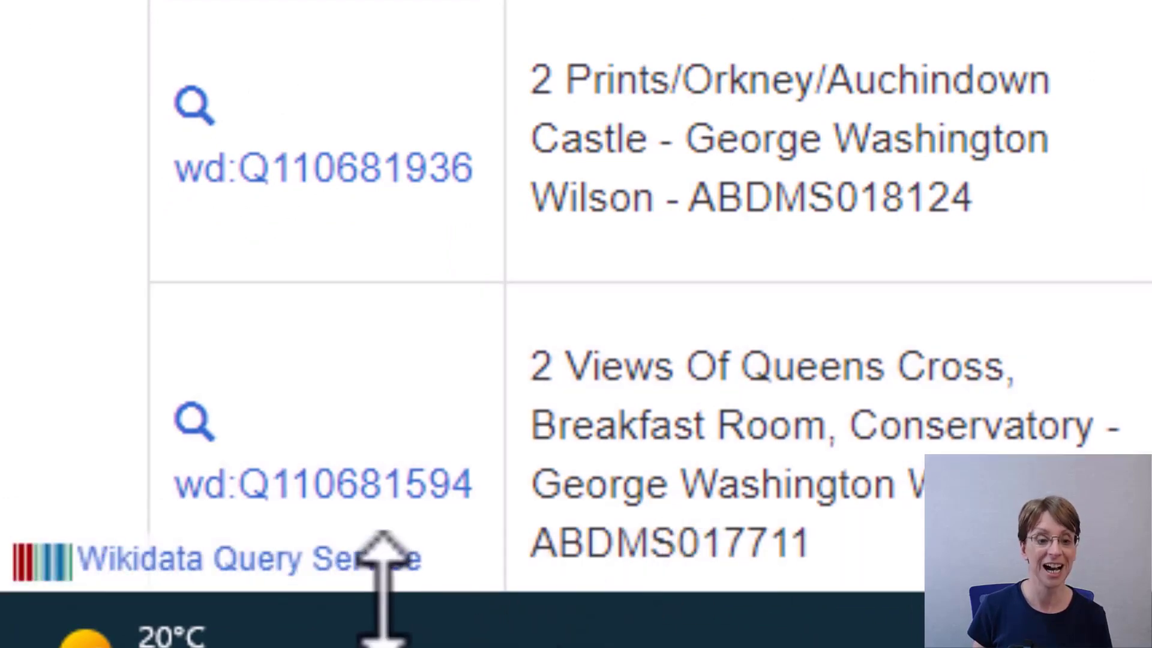
pyautogui.click(383, 577)
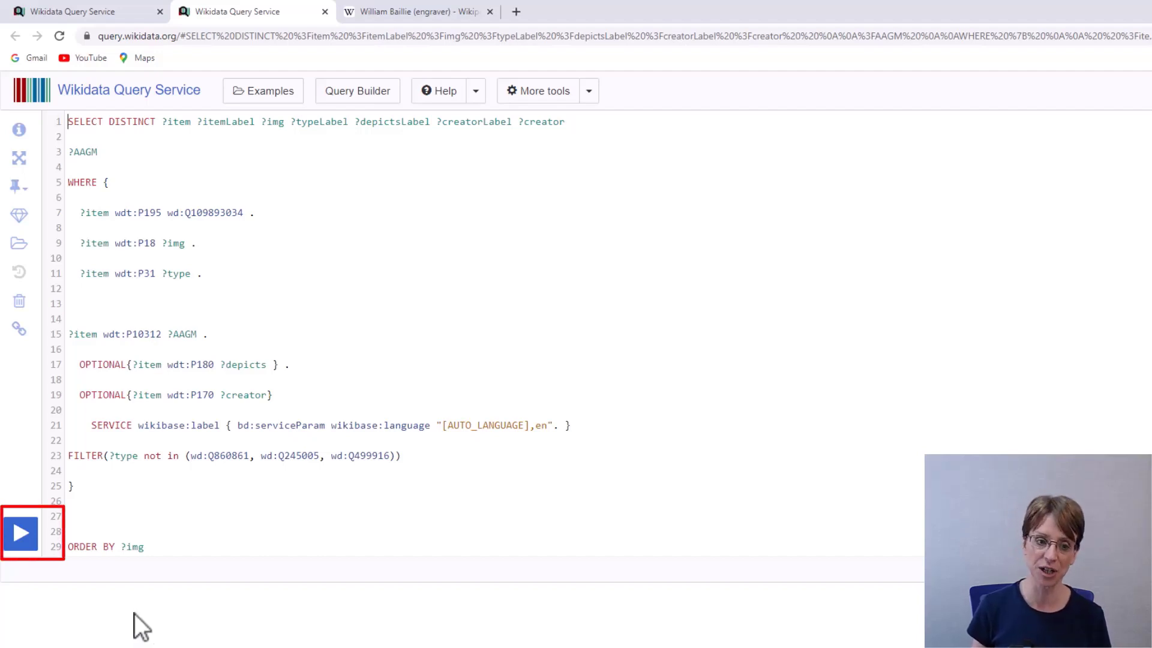
pyautogui.click(22, 534)
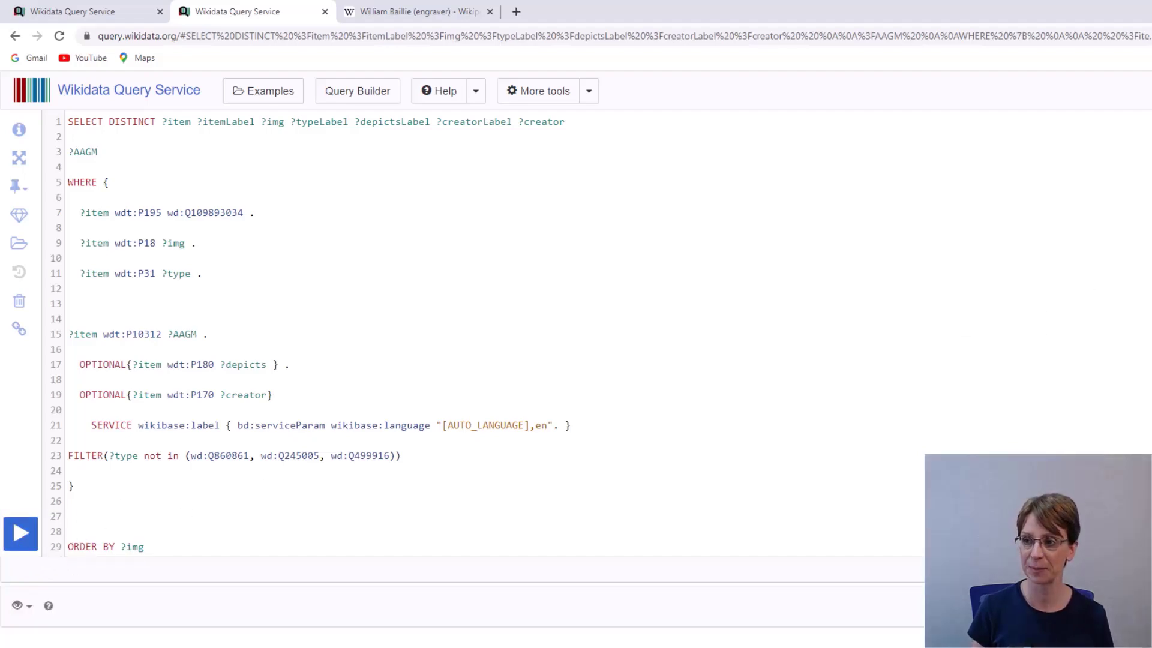
pyautogui.scroll(-7, 575, 360)
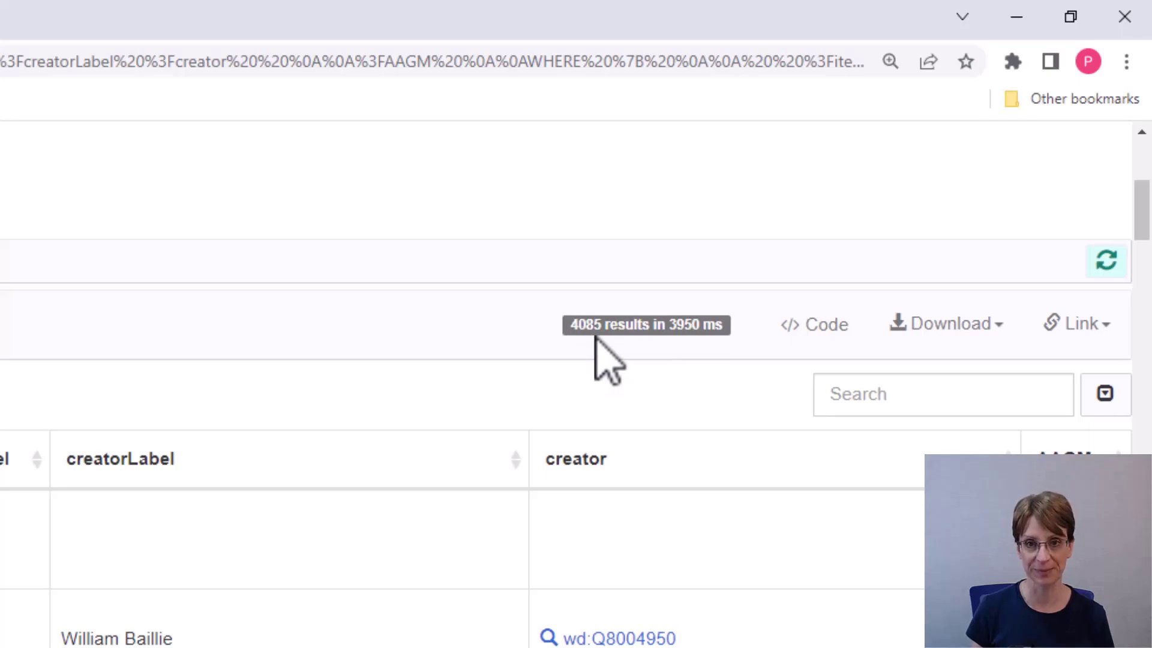
pyautogui.scroll(10, 462, 300)
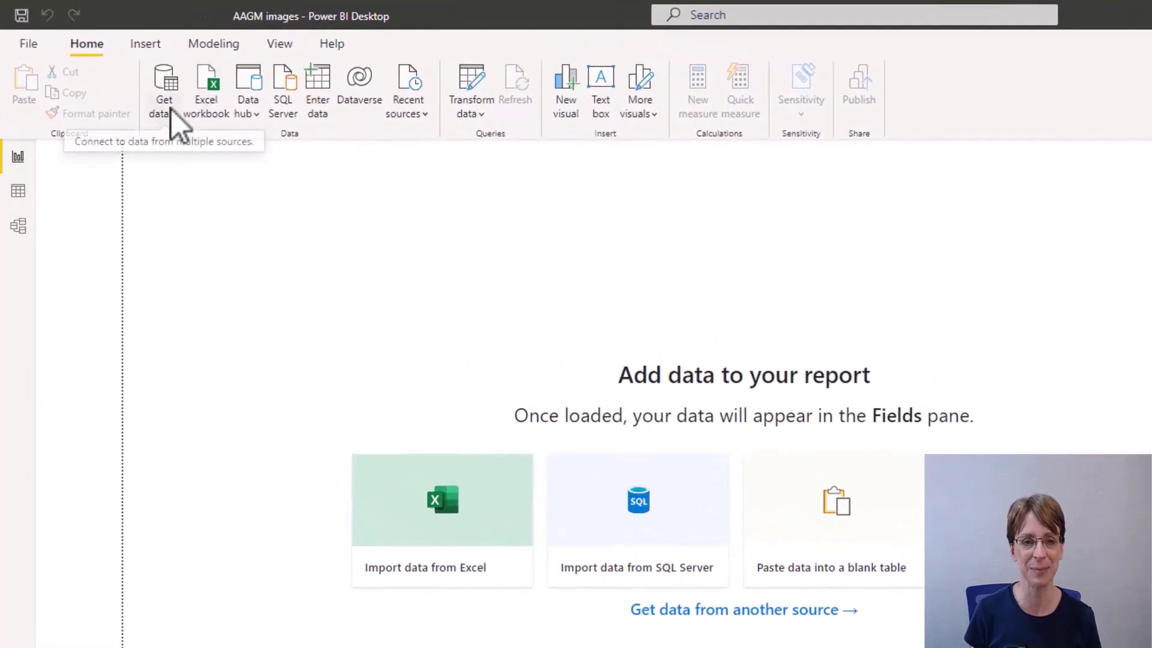
# Switch to the AAGM images report in Power BI Desktop and connect to a new R script data source.
pyautogui.click(171, 109)
pyautogui.click(226, 498)
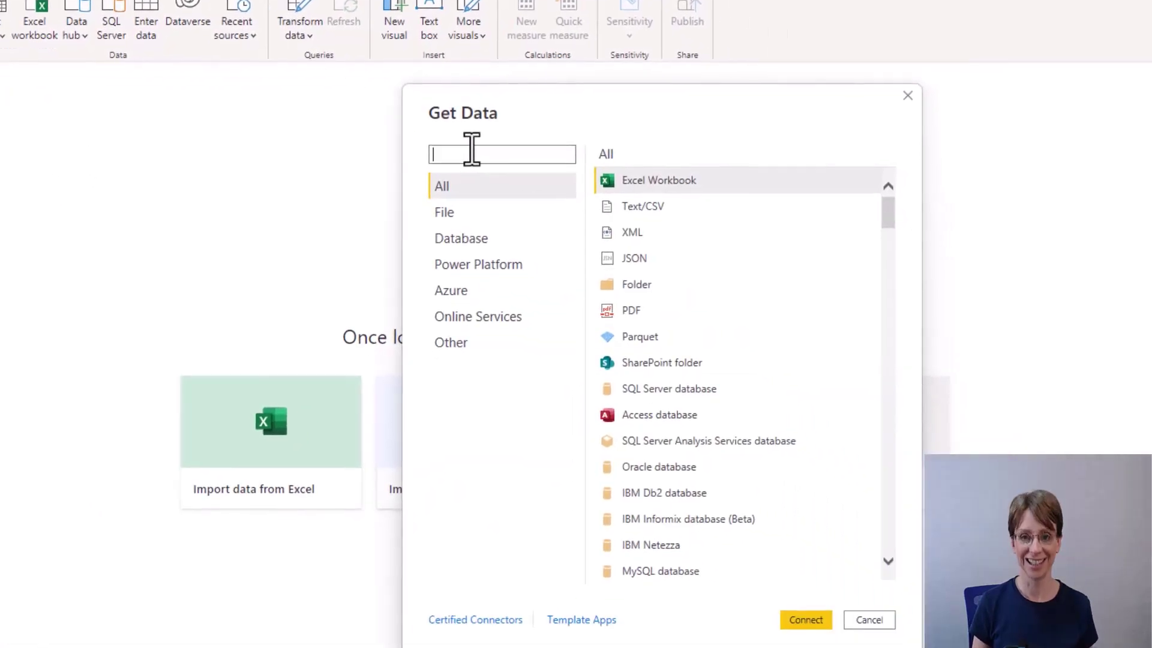
pyautogui.write('R script')
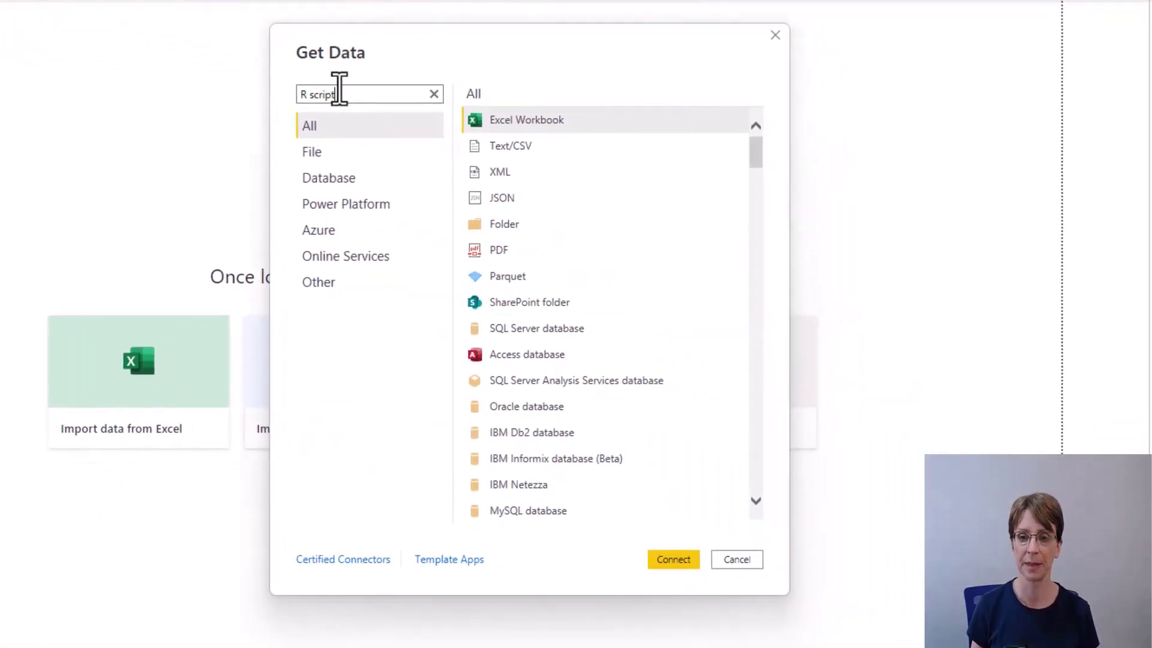
pyautogui.click(514, 124)
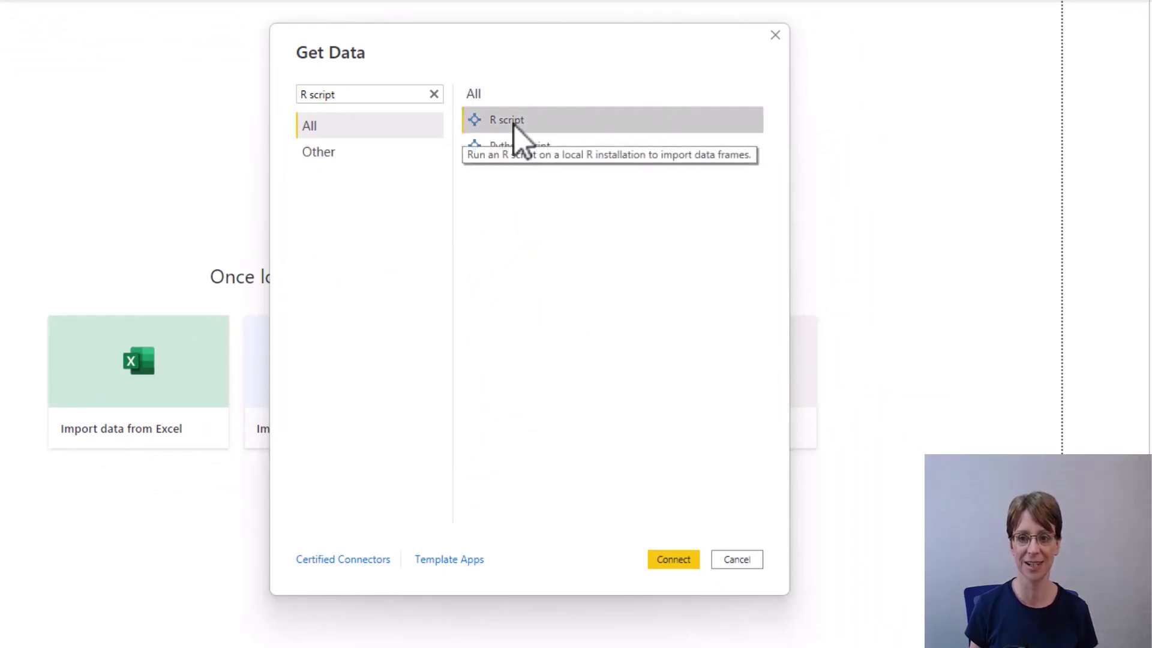
pyautogui.click(673, 559)
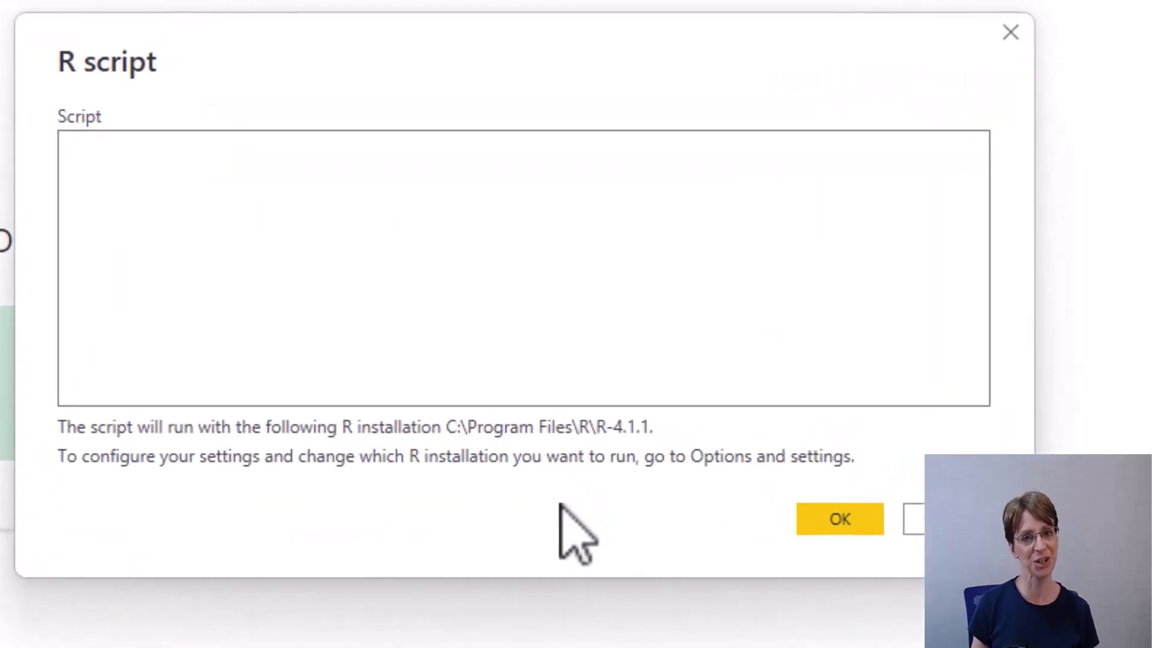
# Load the query package in the script with library(WikidataQueryServiceR), followed by a blank line.
pyautogui.write('li')
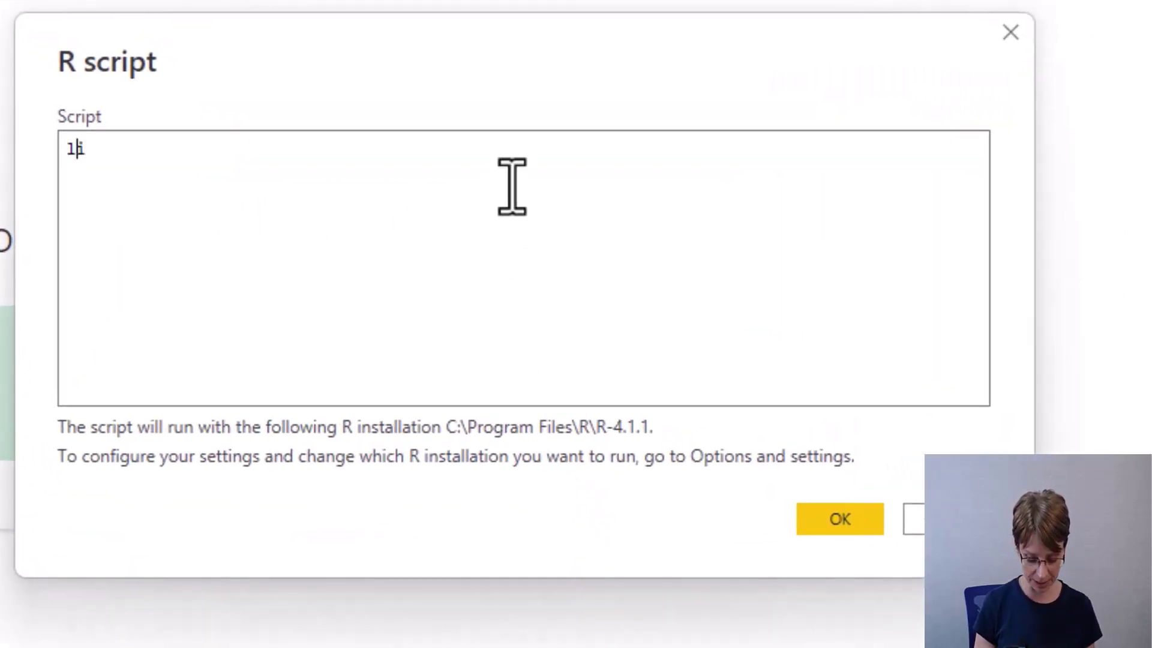
pyautogui.write('brary(')
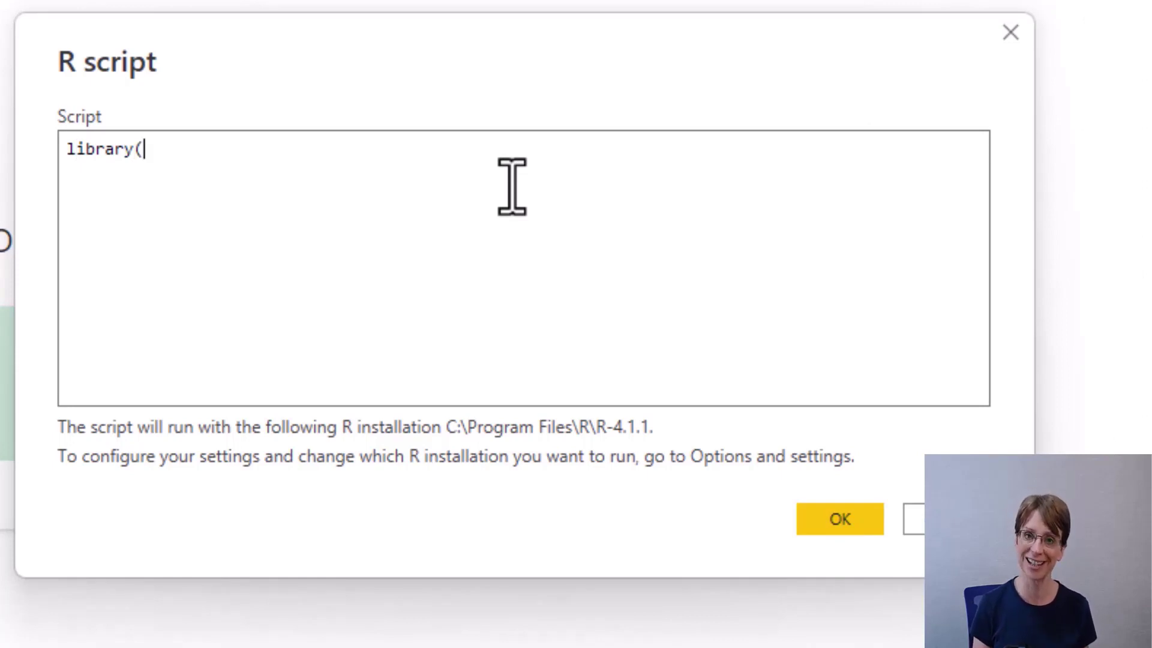
pyautogui.write('Wiki')
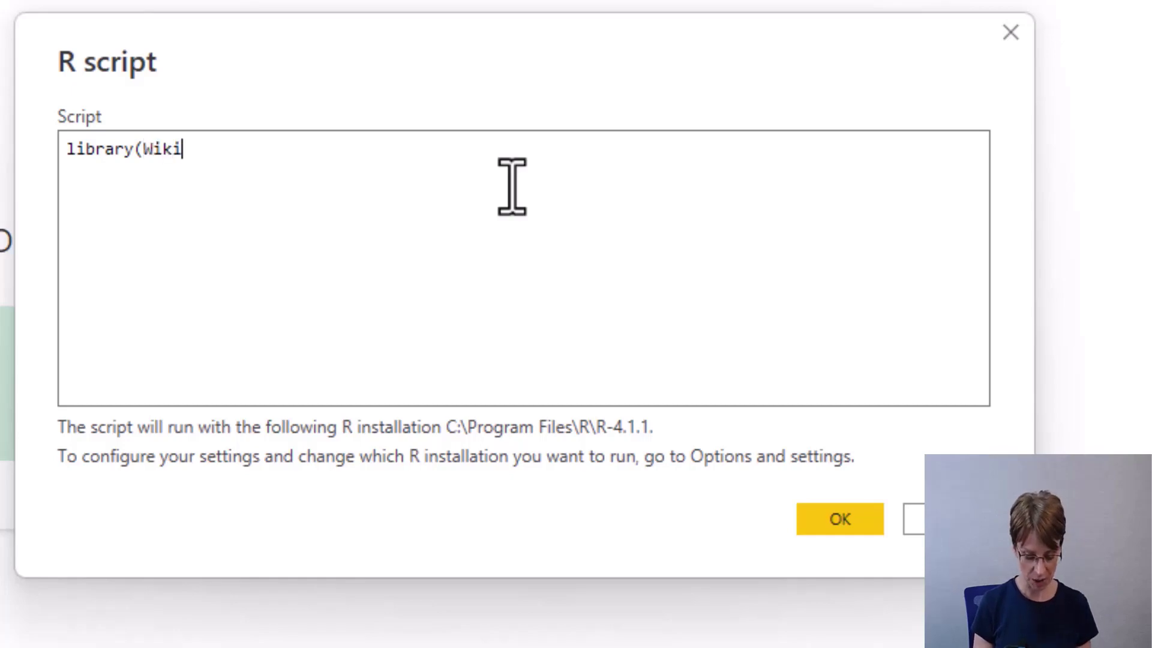
pyautogui.write('dataQuery')
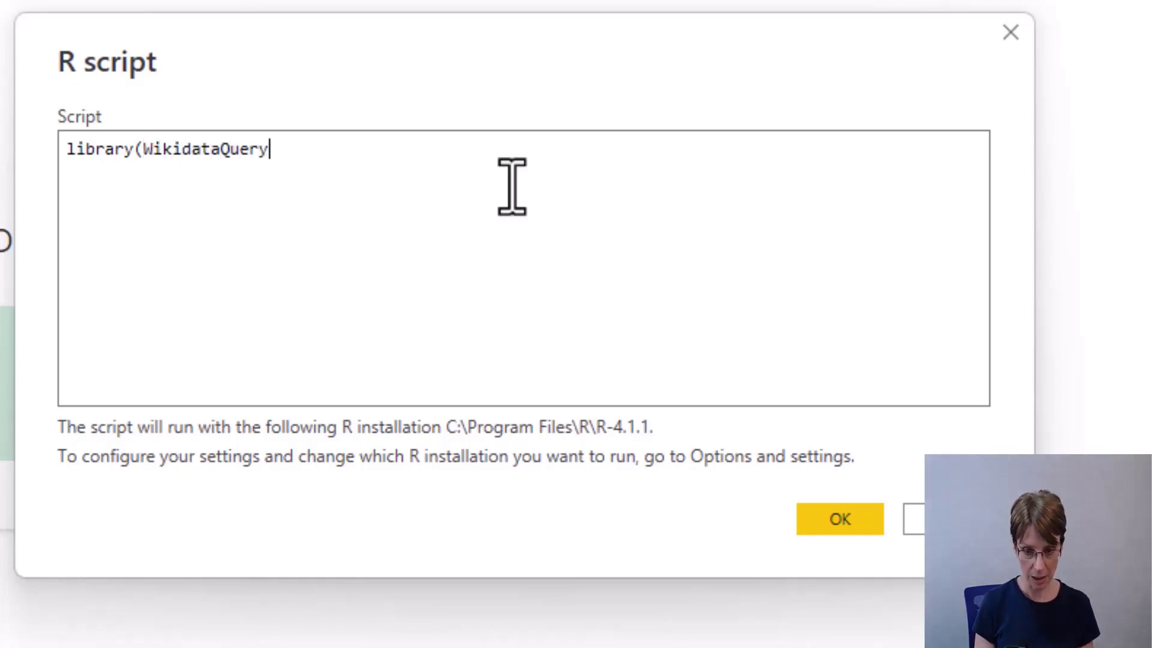
pyautogui.write('Servic')
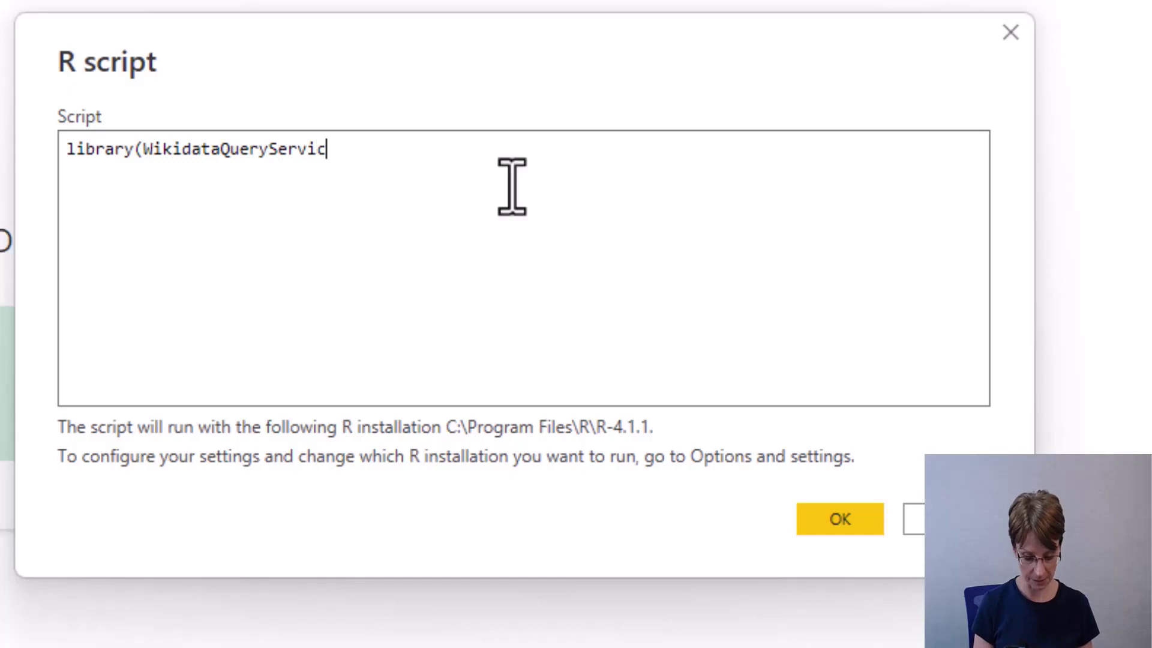
pyautogui.write('eR)')
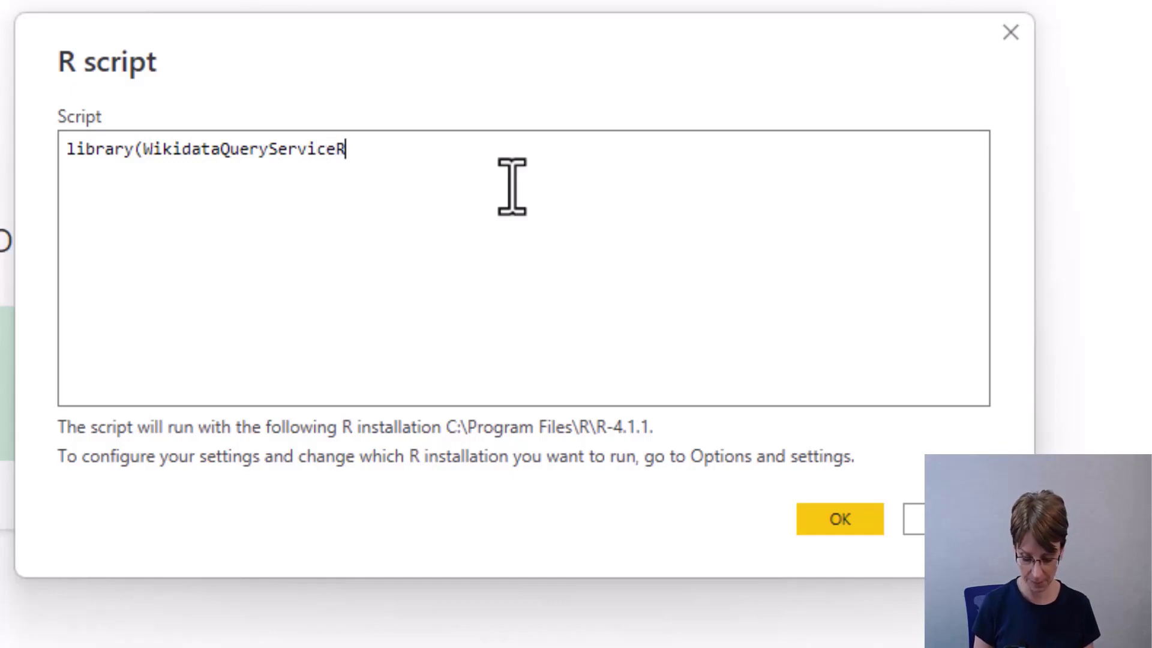
pyautogui.press('Return')
pyautogui.press('Return')
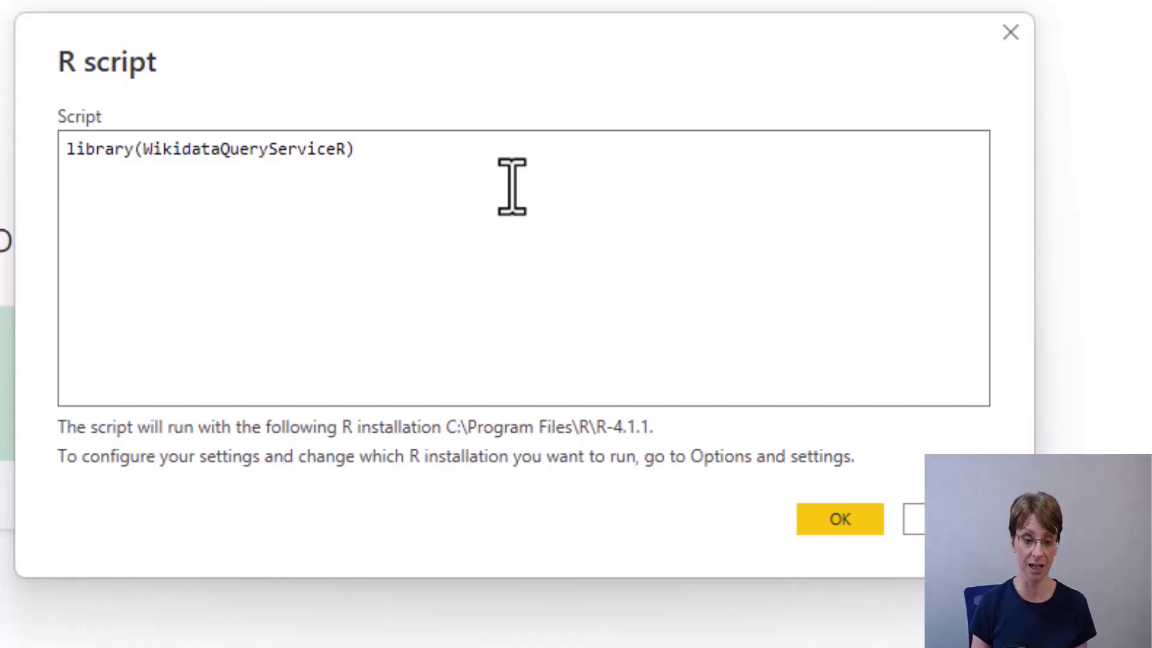
# Begin an assignment in the R script that stores a data frame as art, with art<-data.frame(.
pyautogui.write('art')
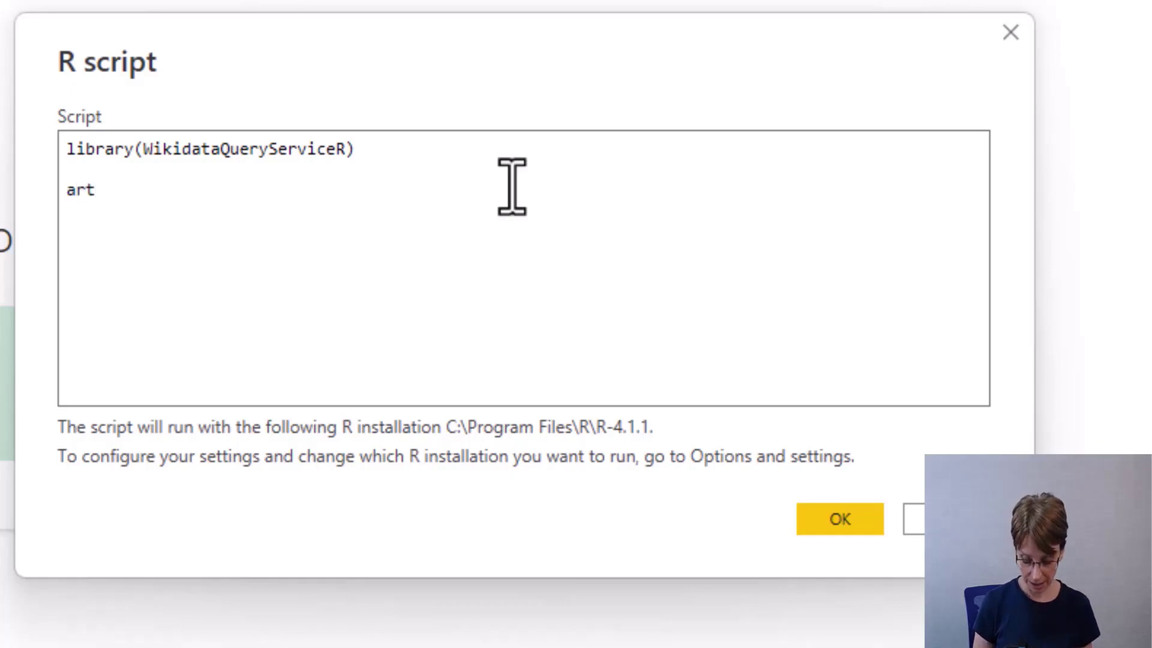
pyautogui.write('<-')
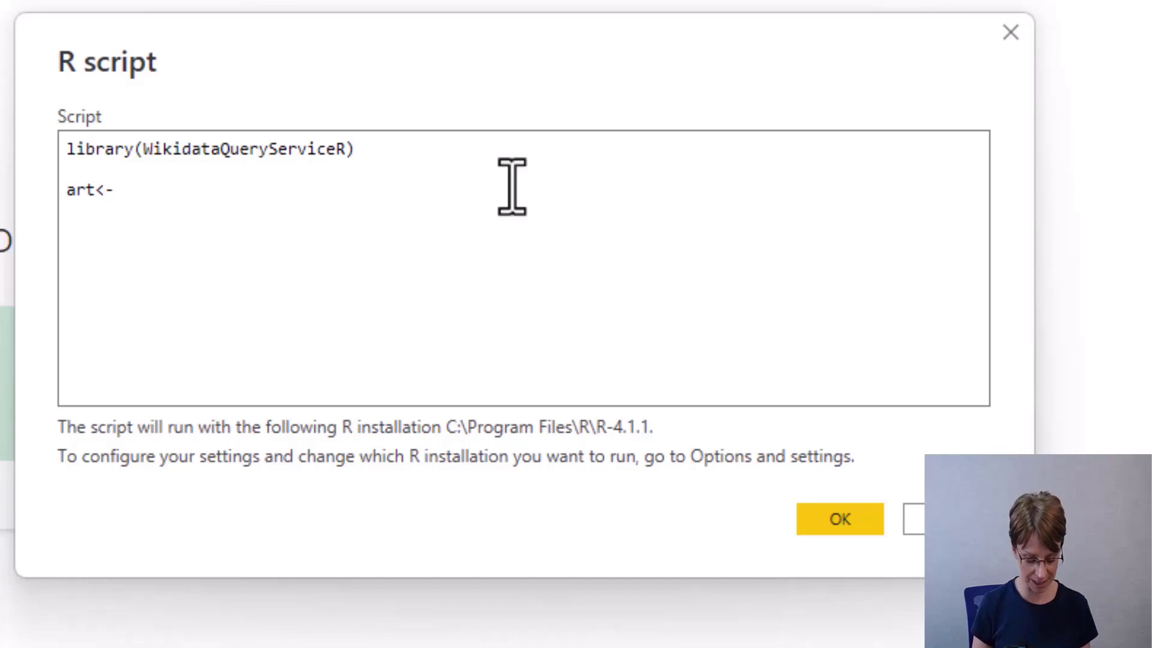
pyautogui.write('data.')
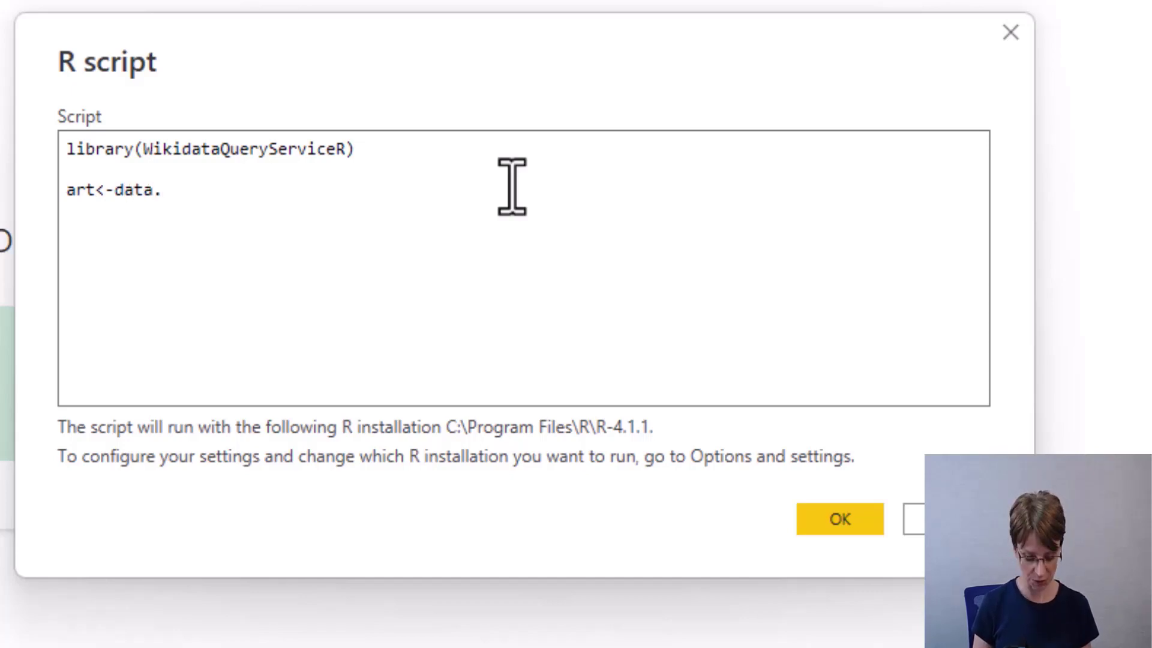
pyautogui.write('frame')
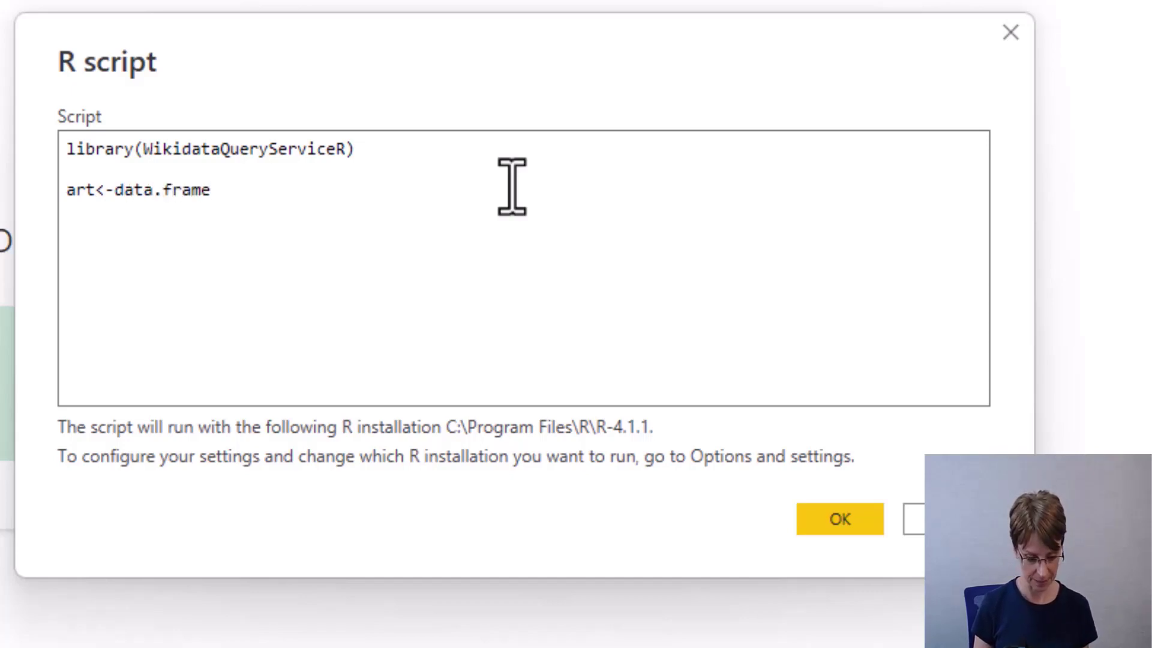
pyautogui.write('(')
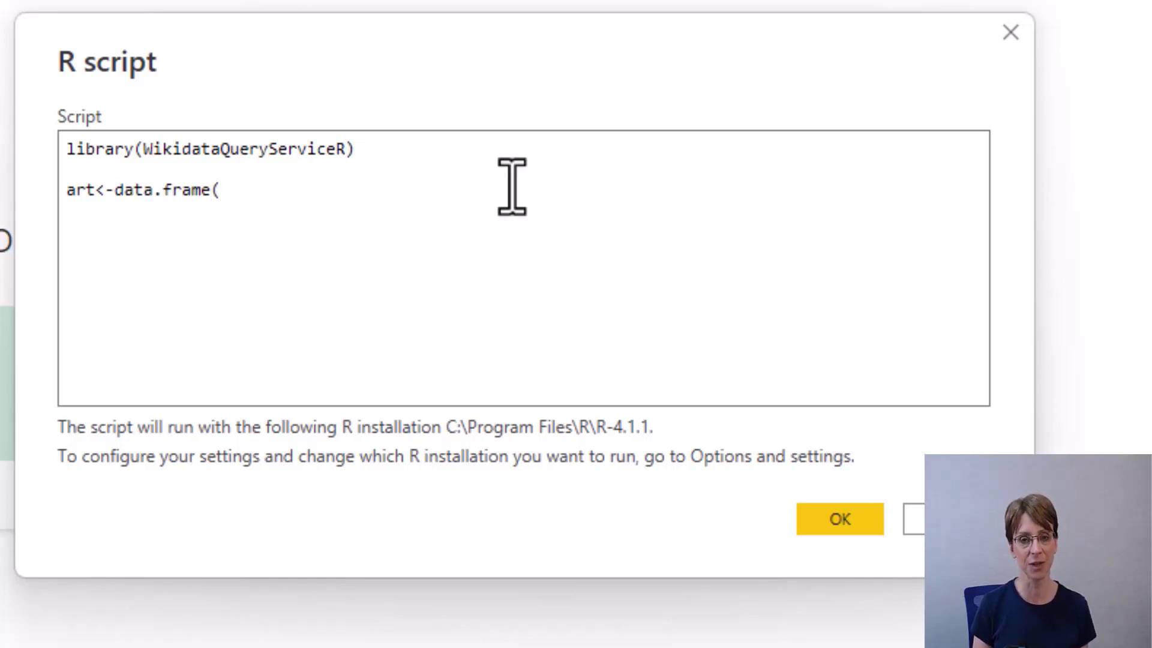
# Complete the line with a query_wikidata(' ') call inside data.frame, leaving a space between the single quotes and closing both parentheses.
pyautogui.write('qu')
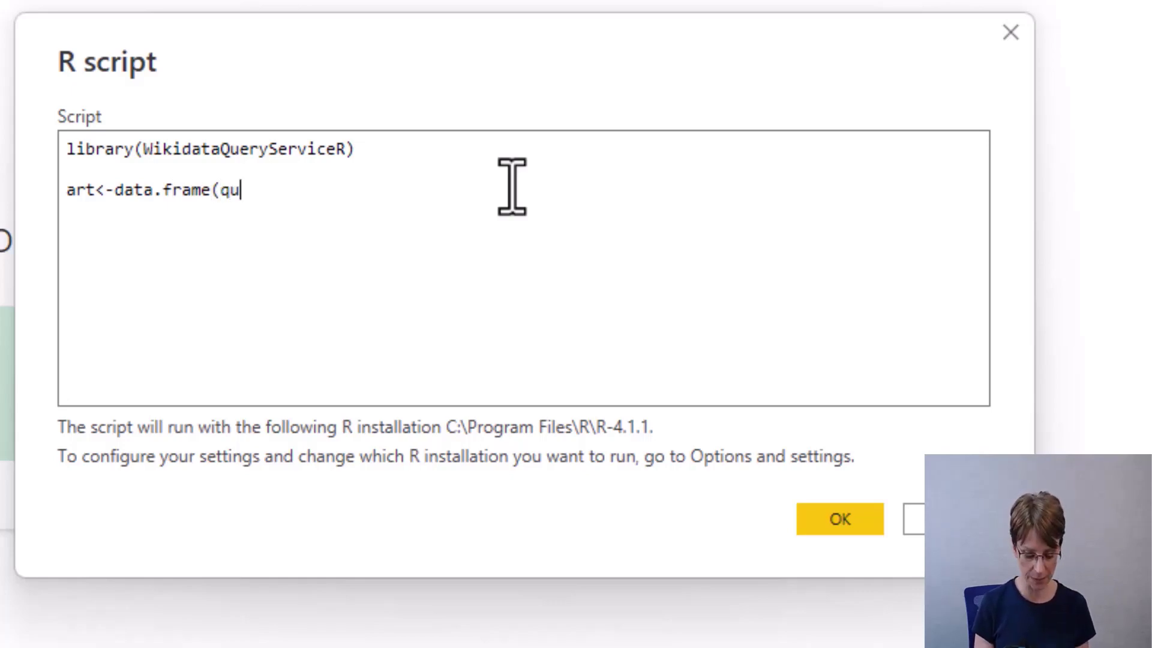
pyautogui.write('ery_')
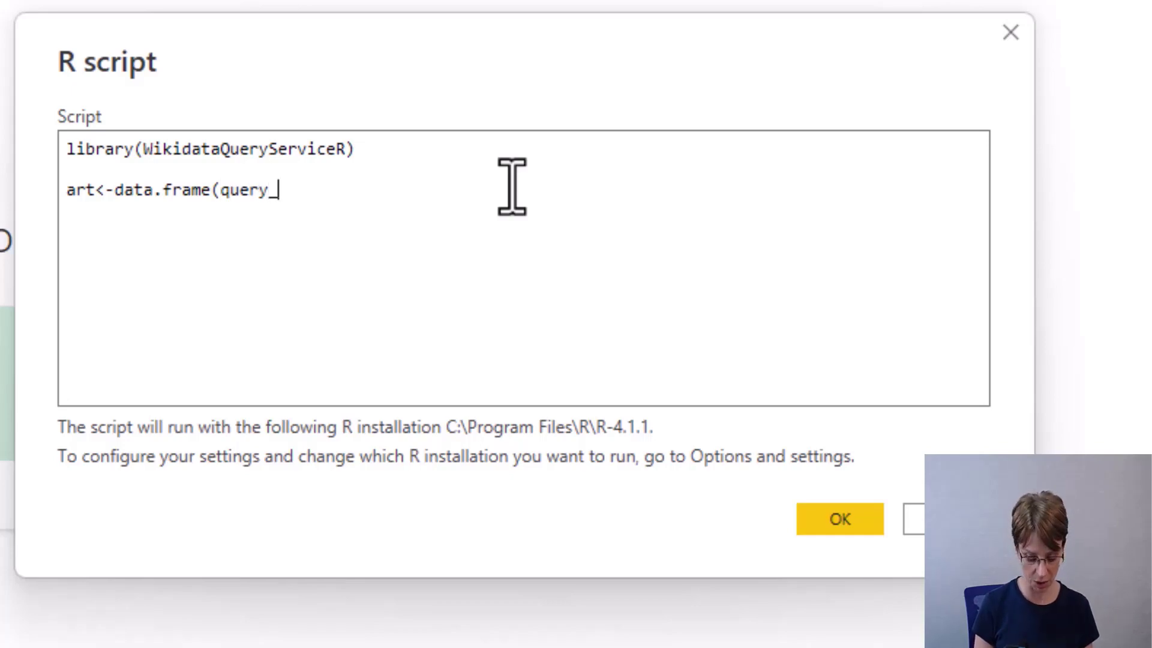
pyautogui.write('wikidata')
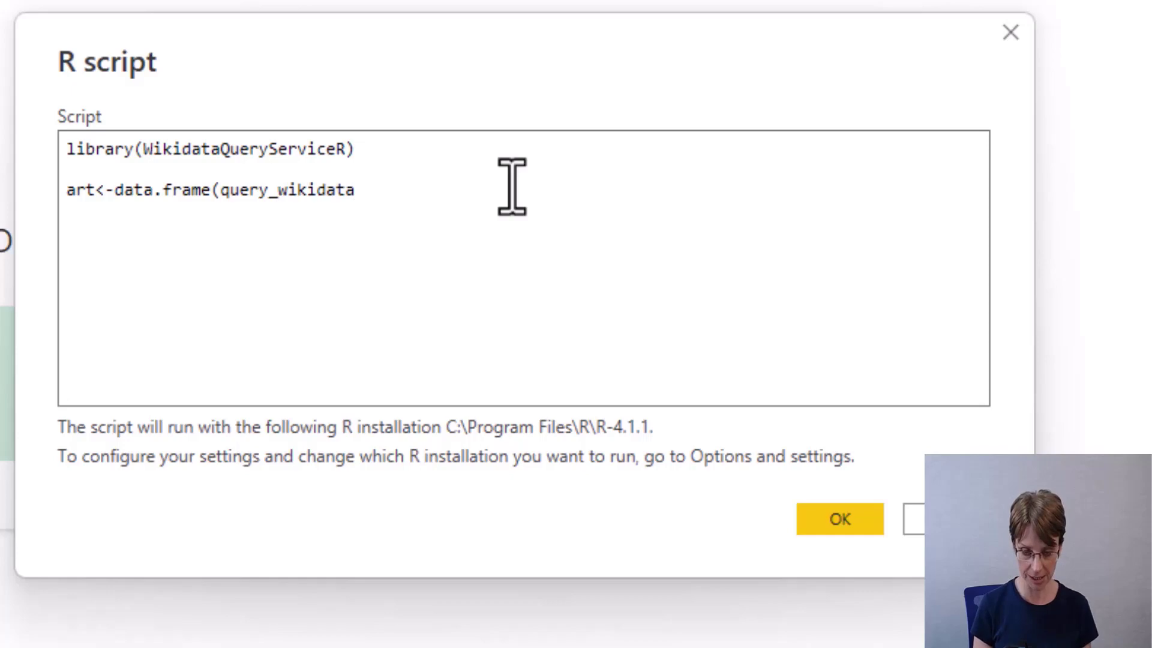
pyautogui.write('(')
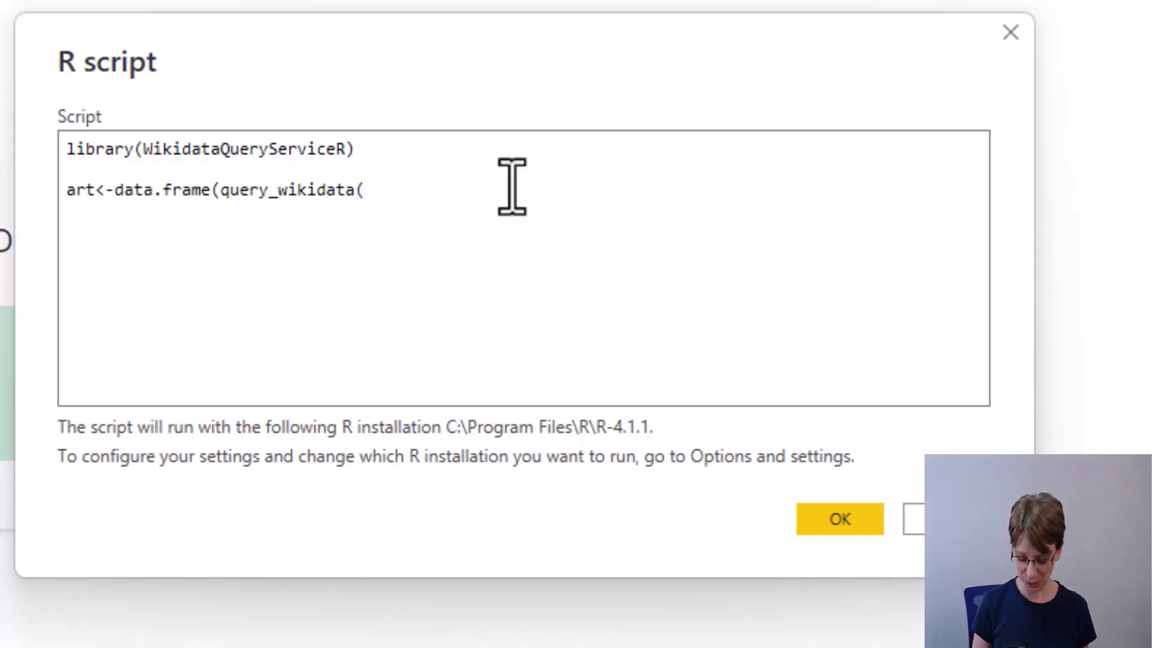
pyautogui.write("'")
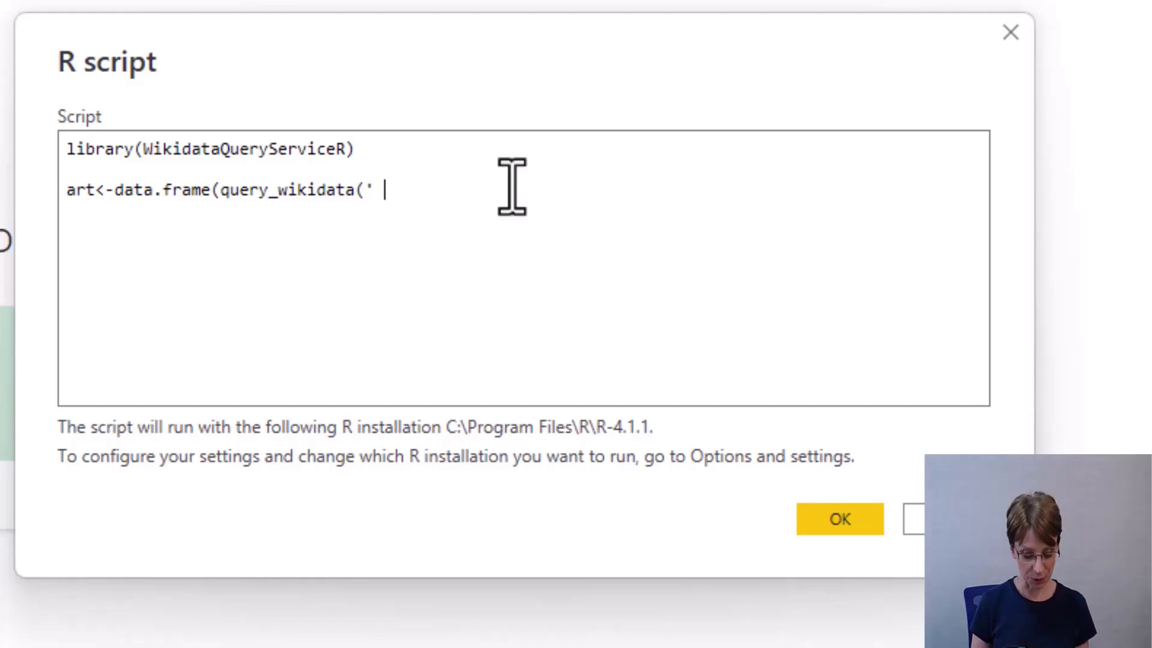
pyautogui.write("'")
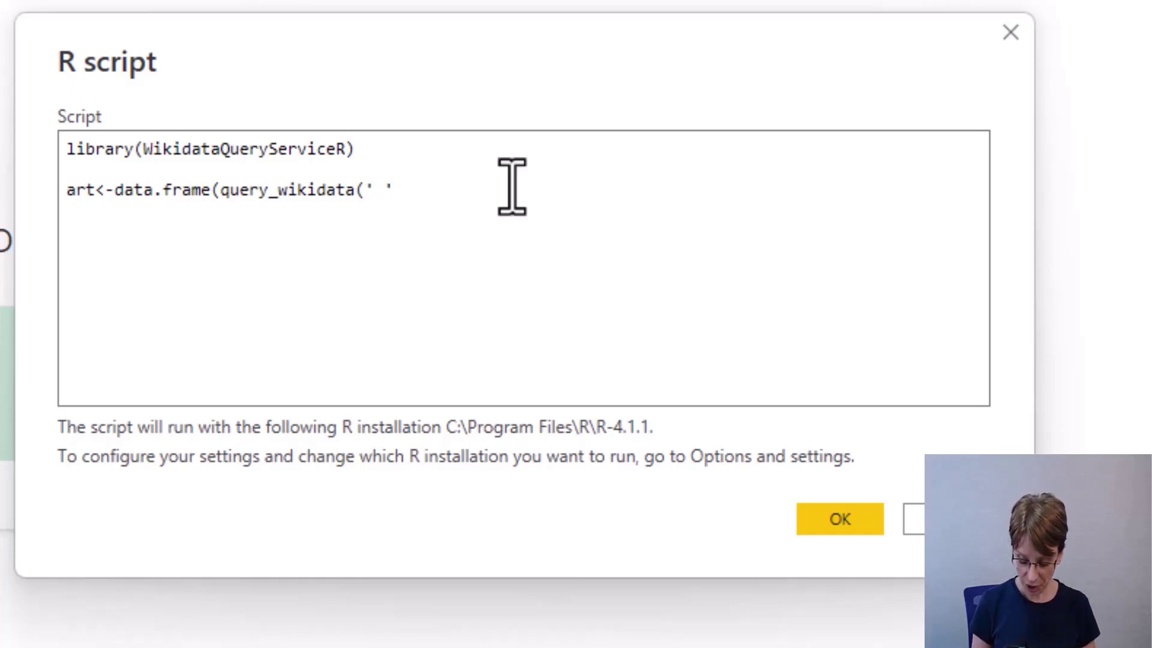
pyautogui.write(')')
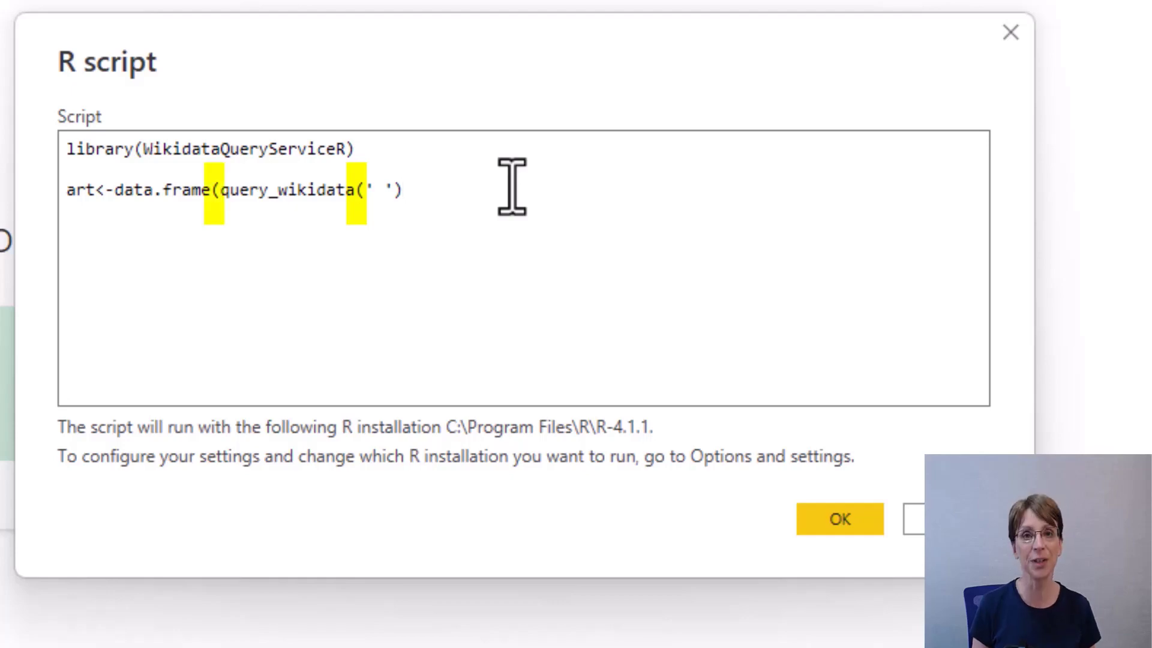
pyautogui.write(')')
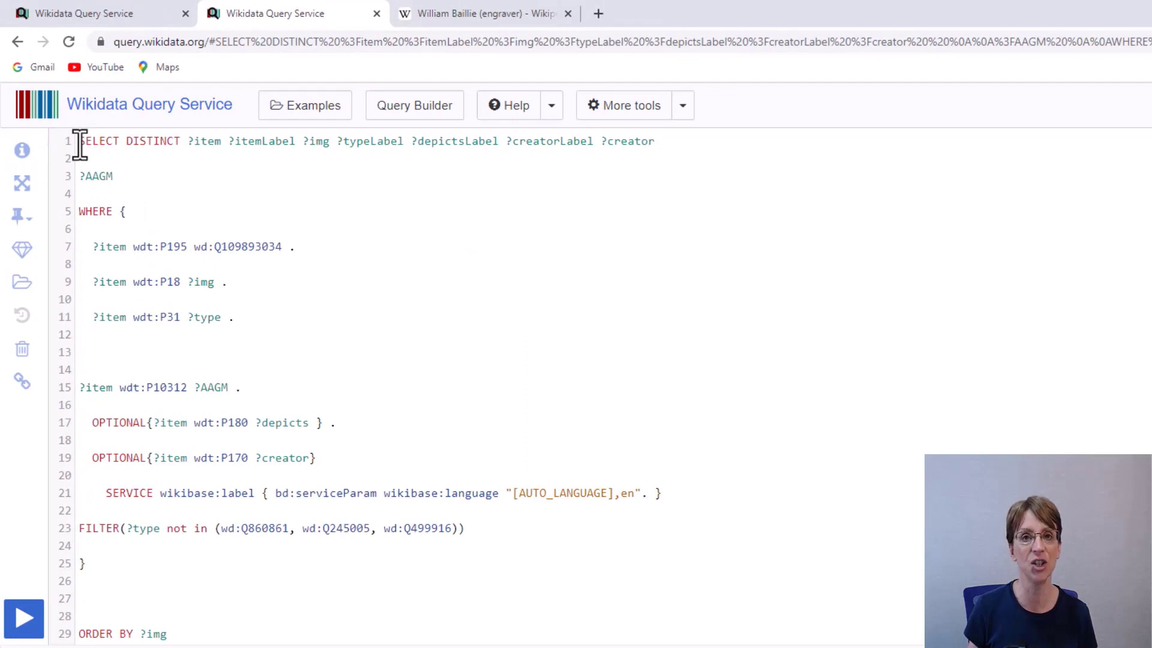
# Copy the full SPARQL query from the Wikidata Query Service and paste it between the quotes of query_wikidata in the R script.
pyautogui.moveTo(81, 143); pyautogui.dragTo(168, 634)
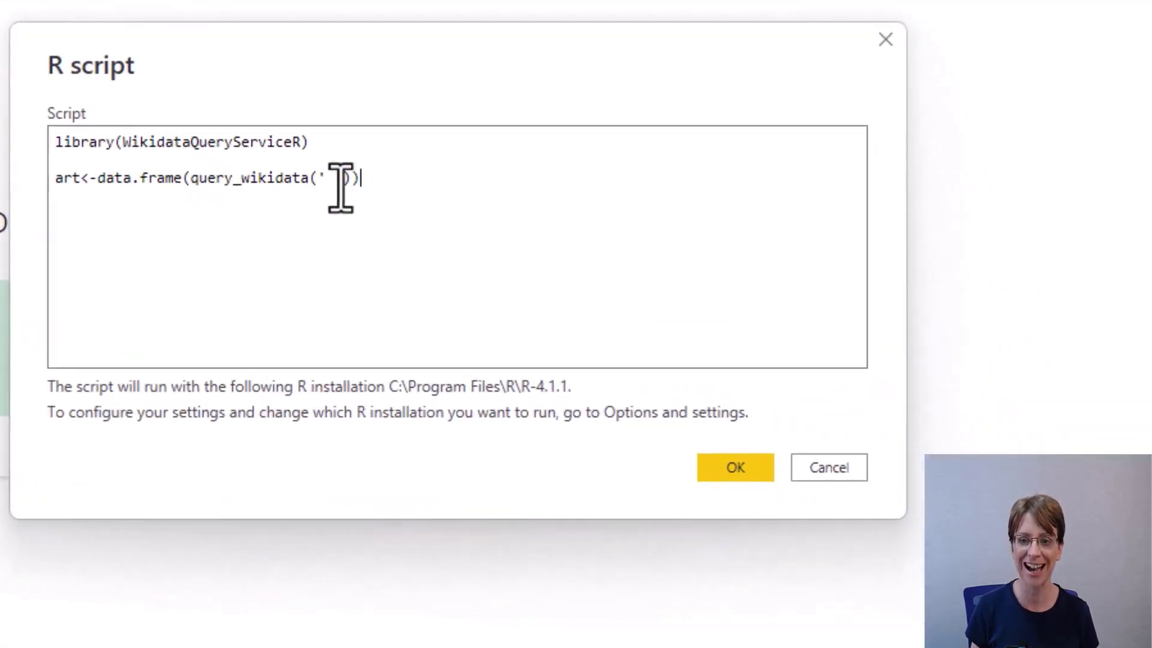
pyautogui.click(329, 186)
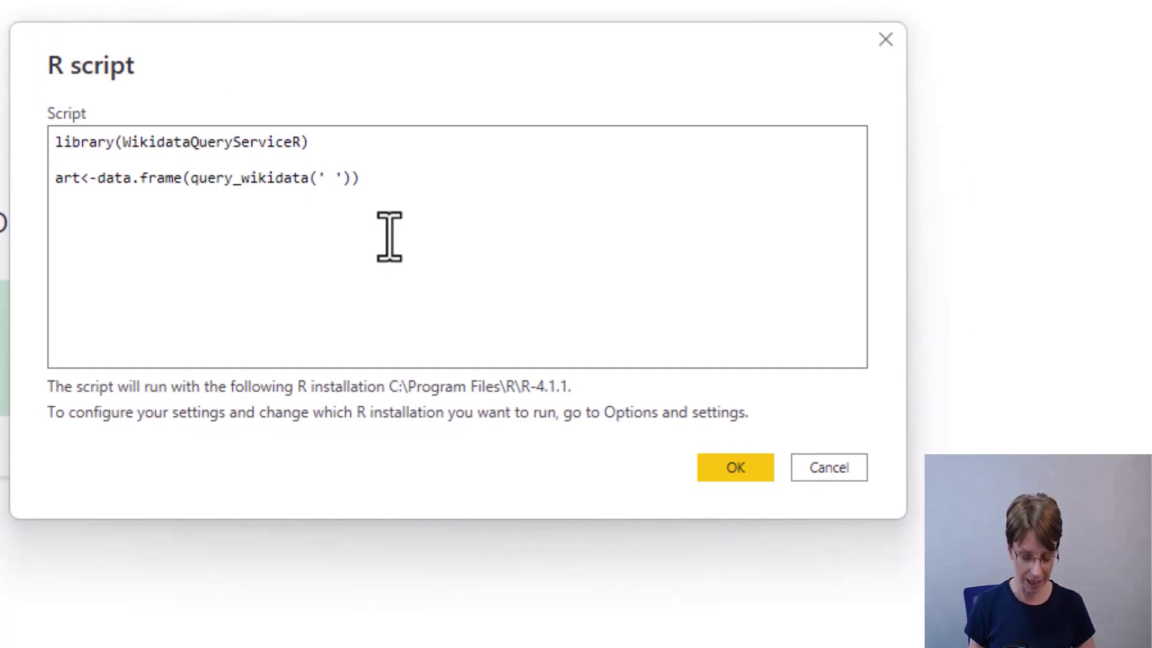
pyautogui.hotkey('ctrl', 'v')
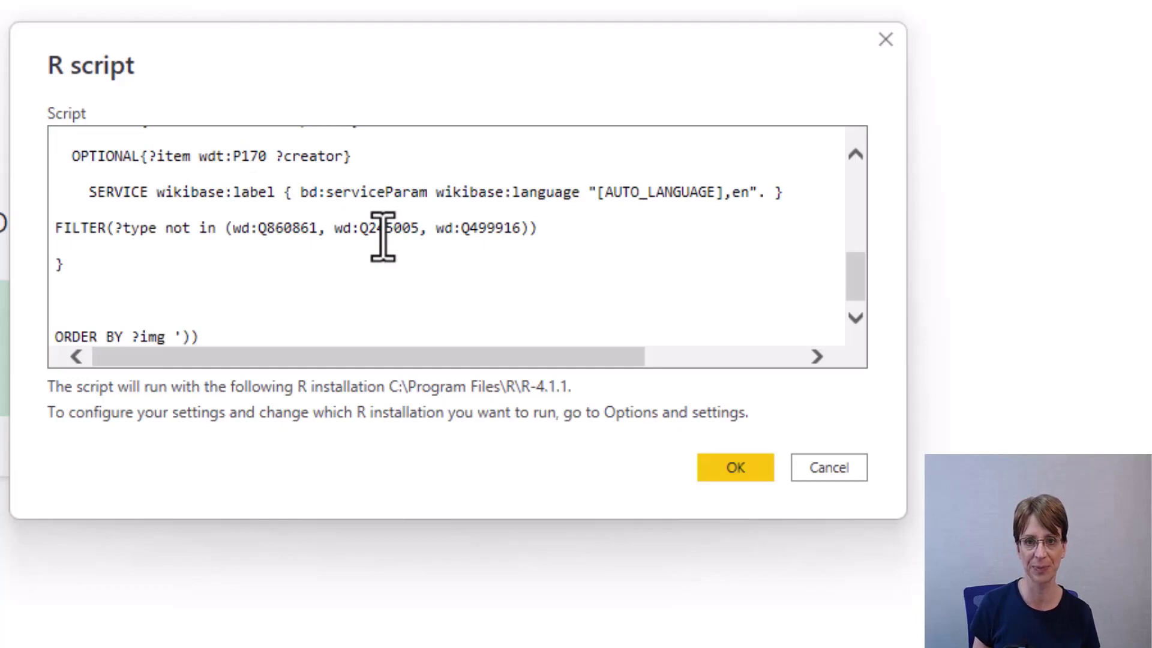
# Run the R script and load its art table into the report.
pyautogui.click(733, 470)
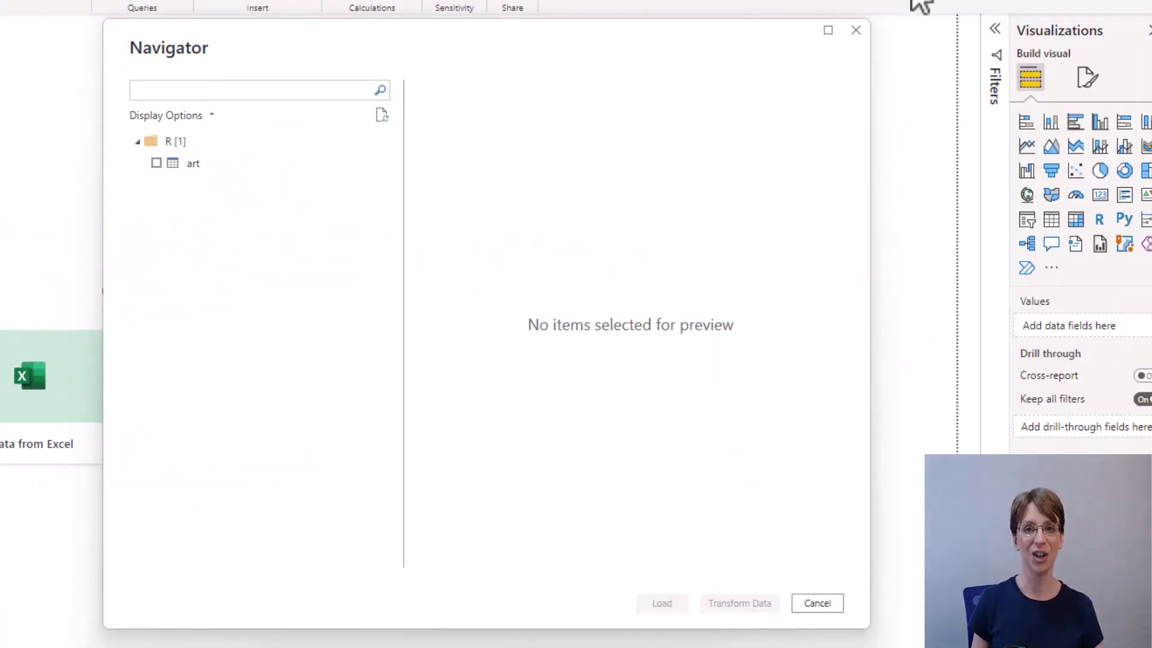
pyautogui.click(157, 163)
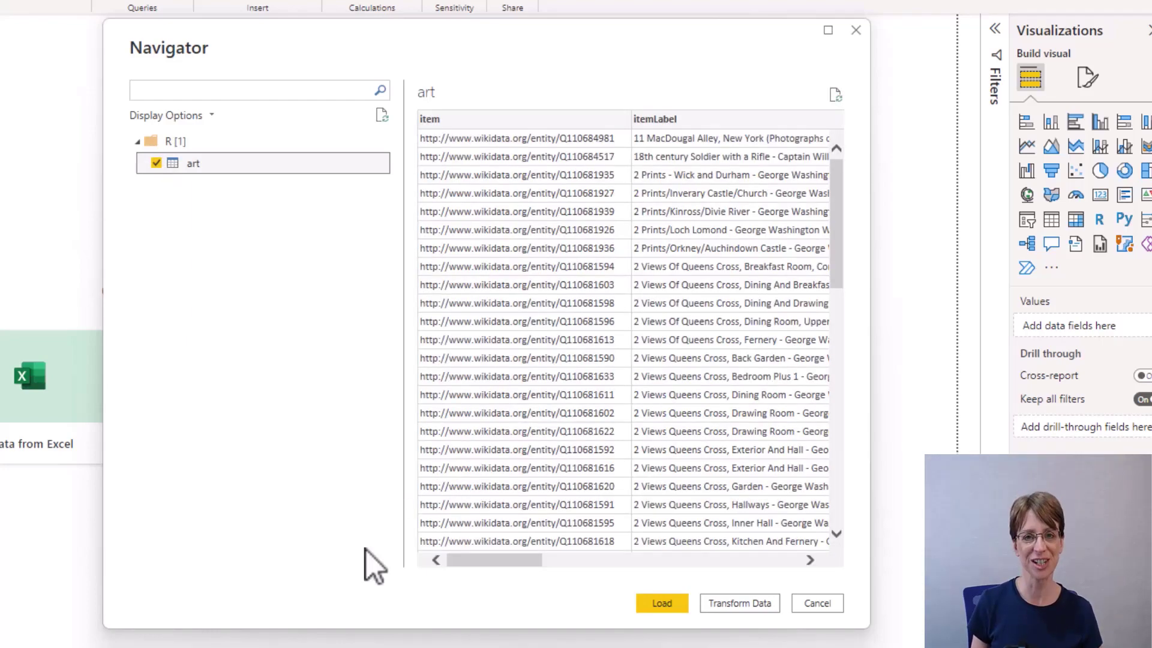
pyautogui.click(657, 605)
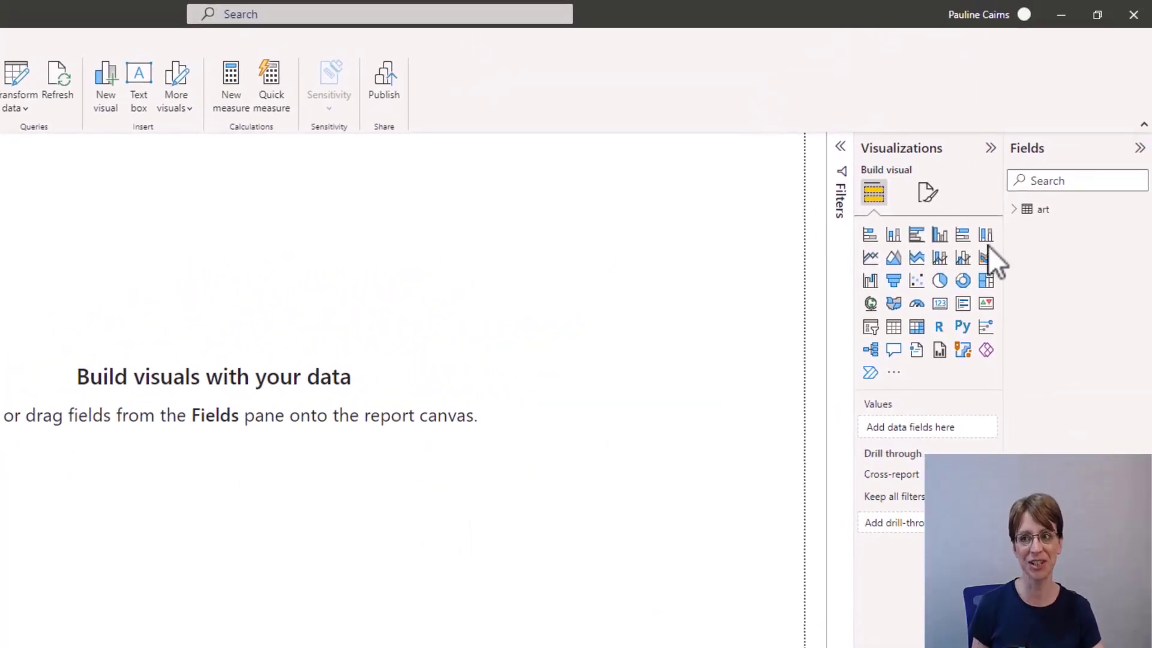
# Examine the art table's field list and its rows in Data view, ending back in Report view.
pyautogui.click(1016, 210)
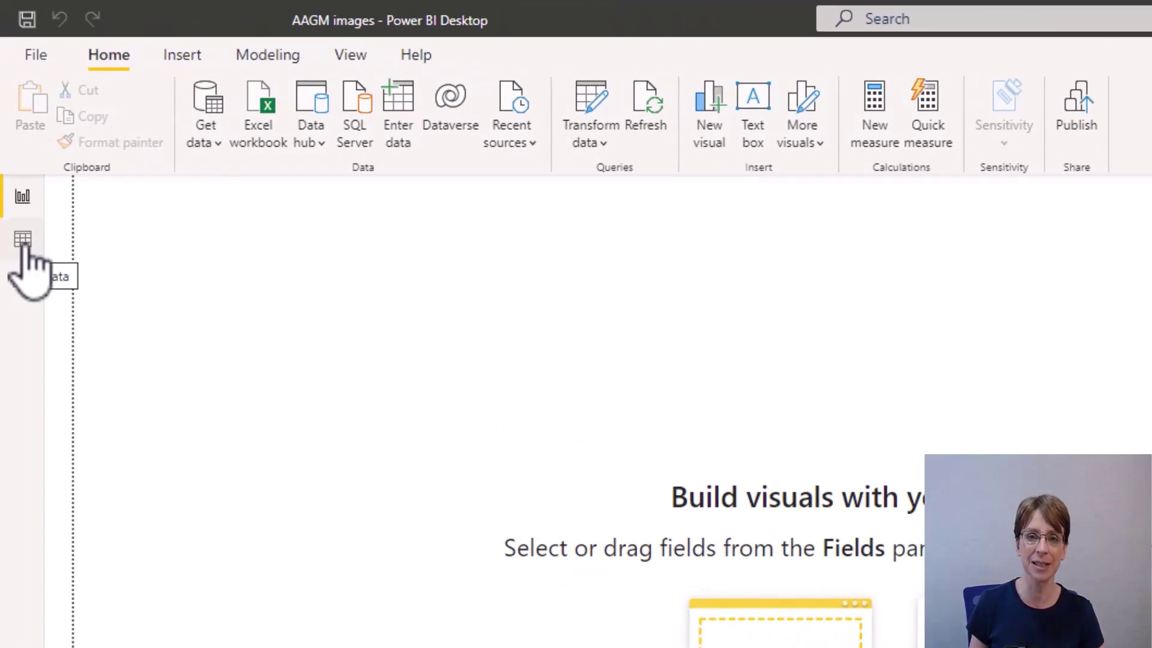
pyautogui.click(24, 245)
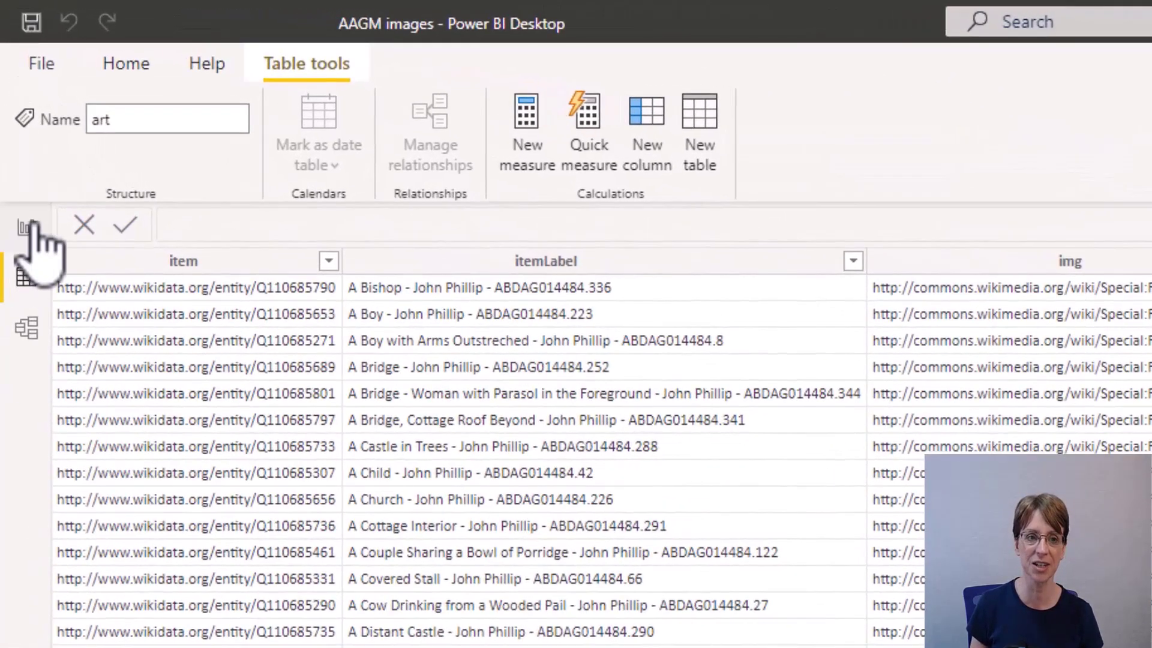
pyautogui.click(27, 228)
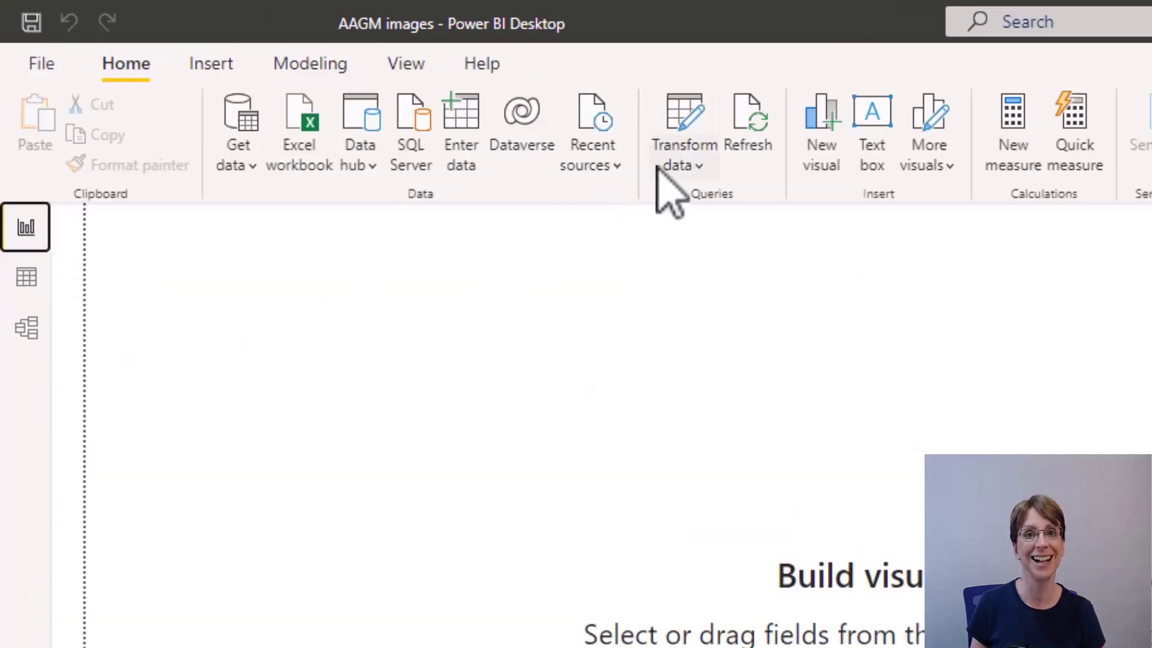
# Open the Power Query Editor and rename the item column as Wikidata Art URL.
pyautogui.click(681, 168)
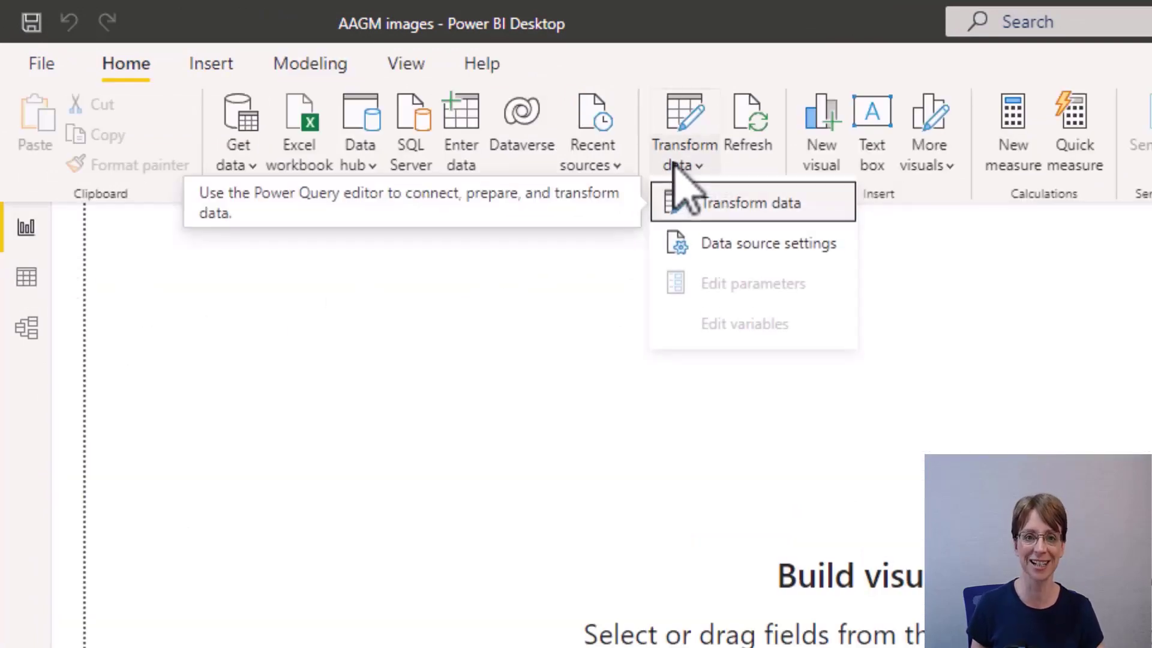
pyautogui.click(734, 206)
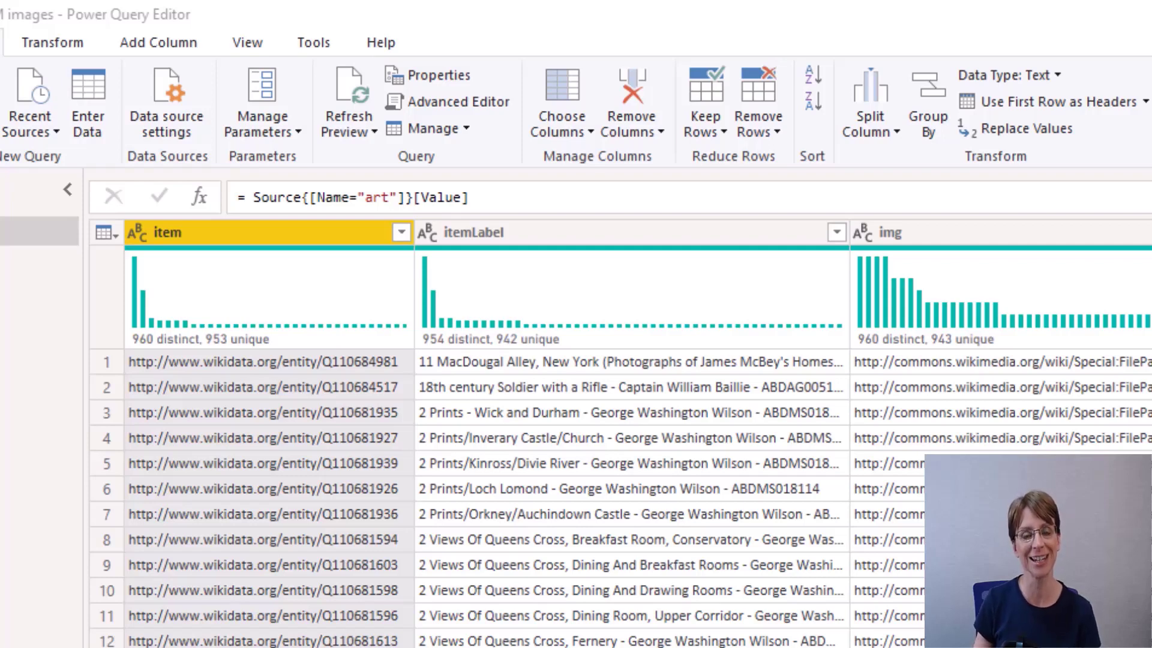
pyautogui.doubleClick(162, 233)
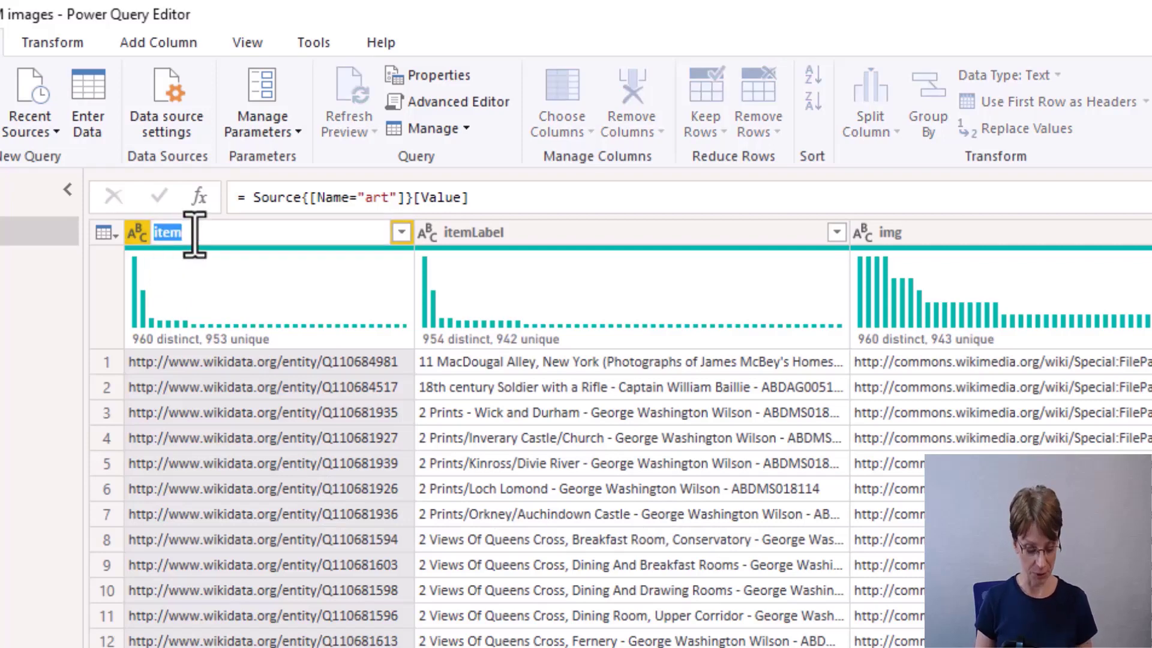
pyautogui.write('Wikidata ')
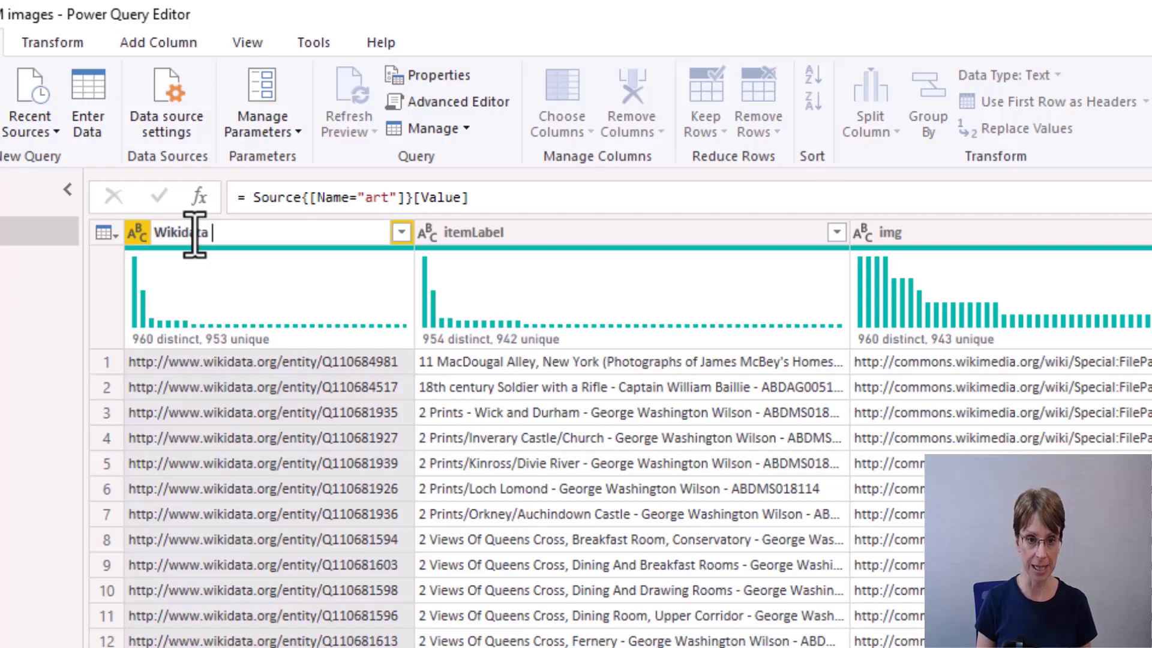
pyautogui.write('Art ')
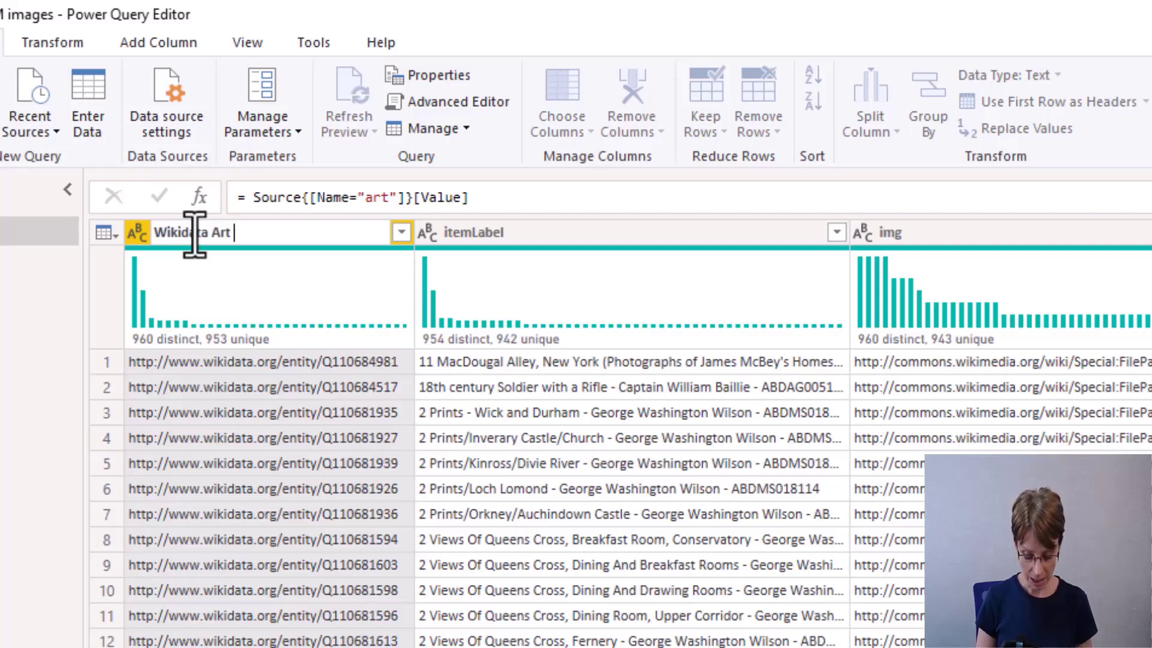
pyautogui.write('URL')
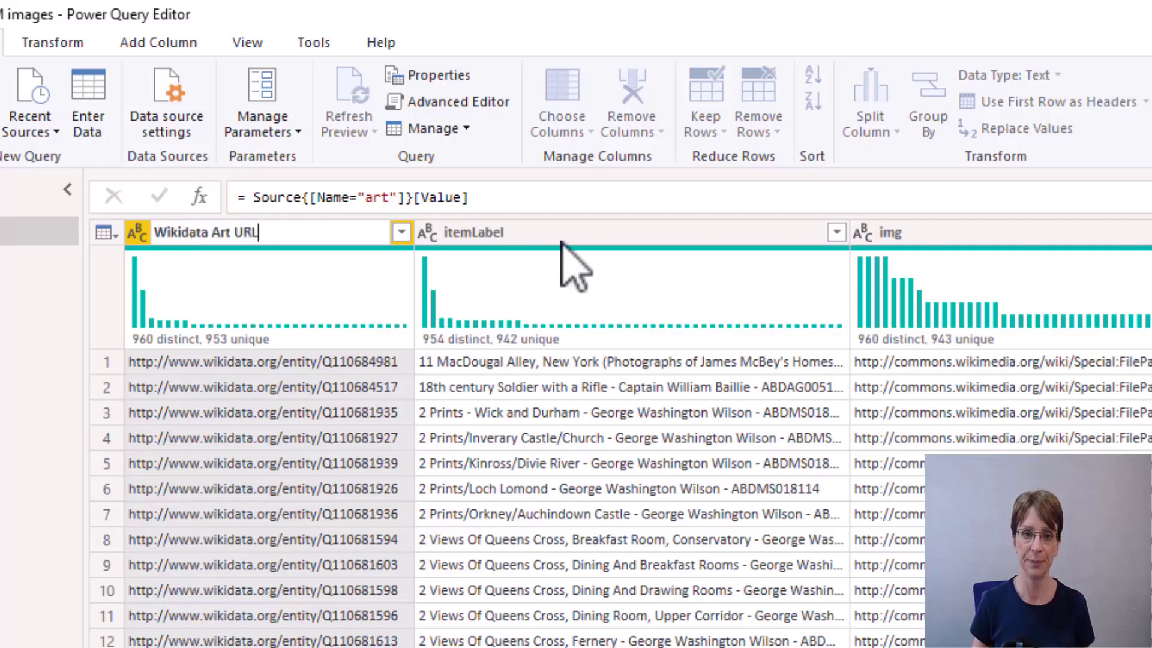
pyautogui.press('Return')
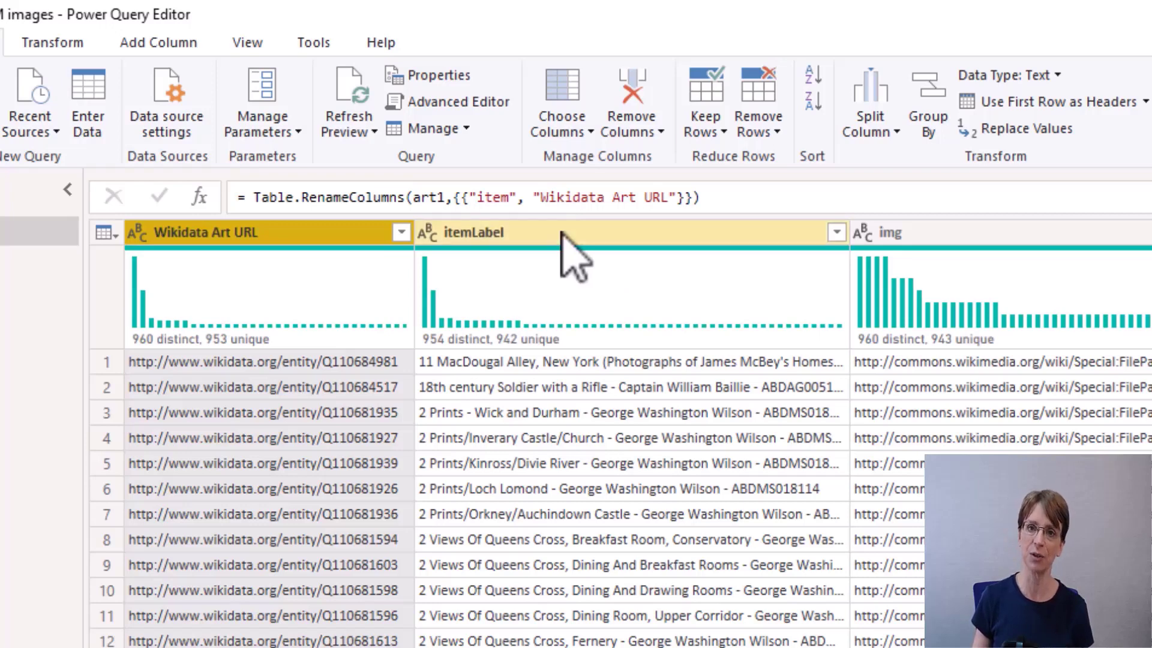
# Rename the itemLabel column as Description.
pyautogui.doubleClick(513, 236)
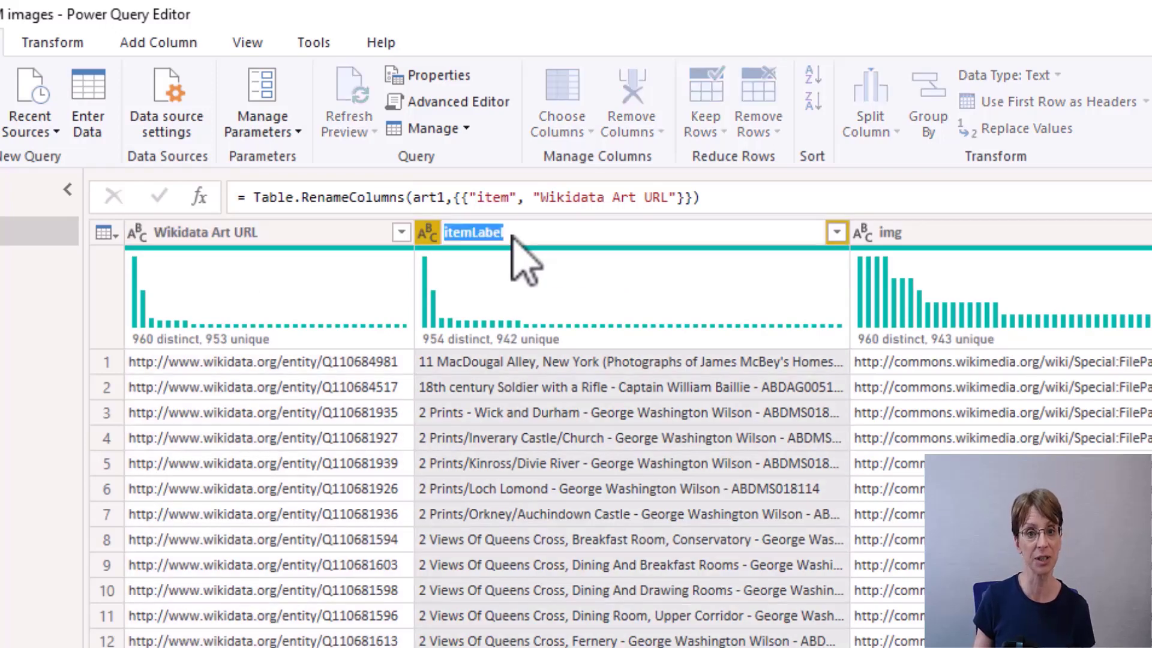
pyautogui.write('Des')
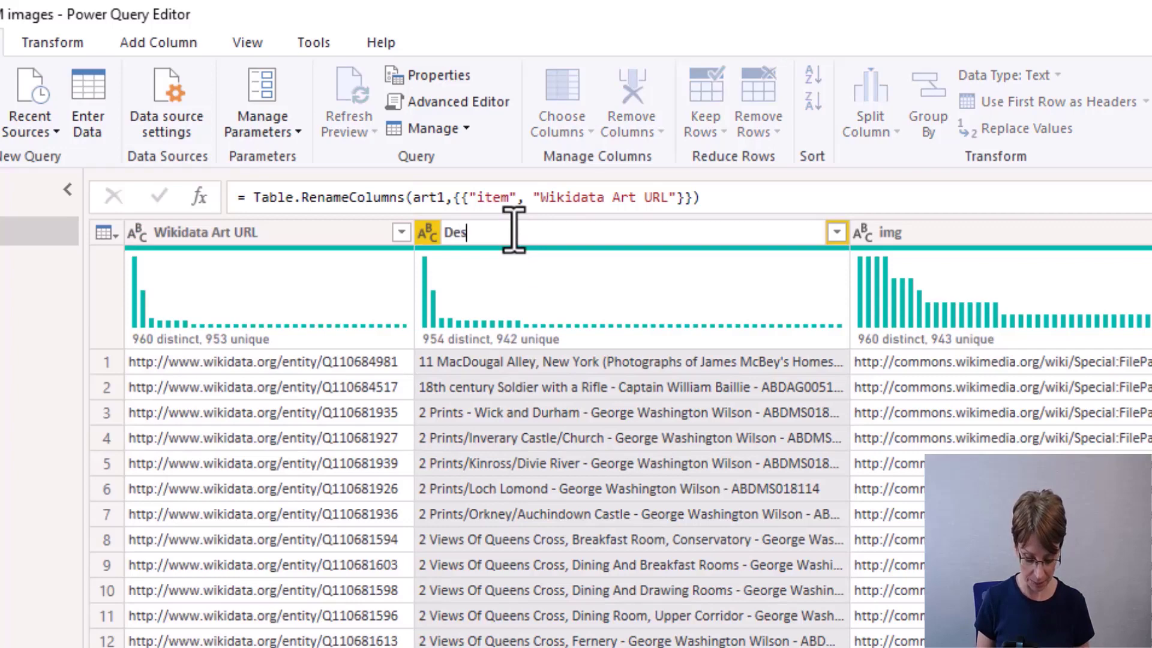
pyautogui.write('cription')
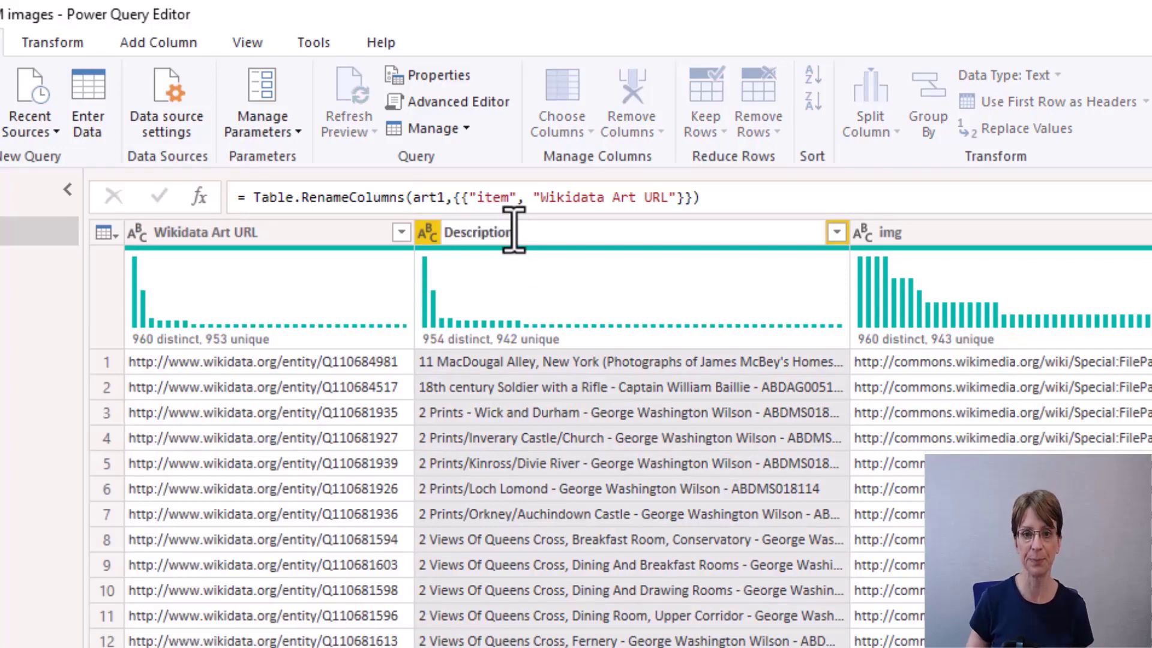
pyautogui.press('Return')
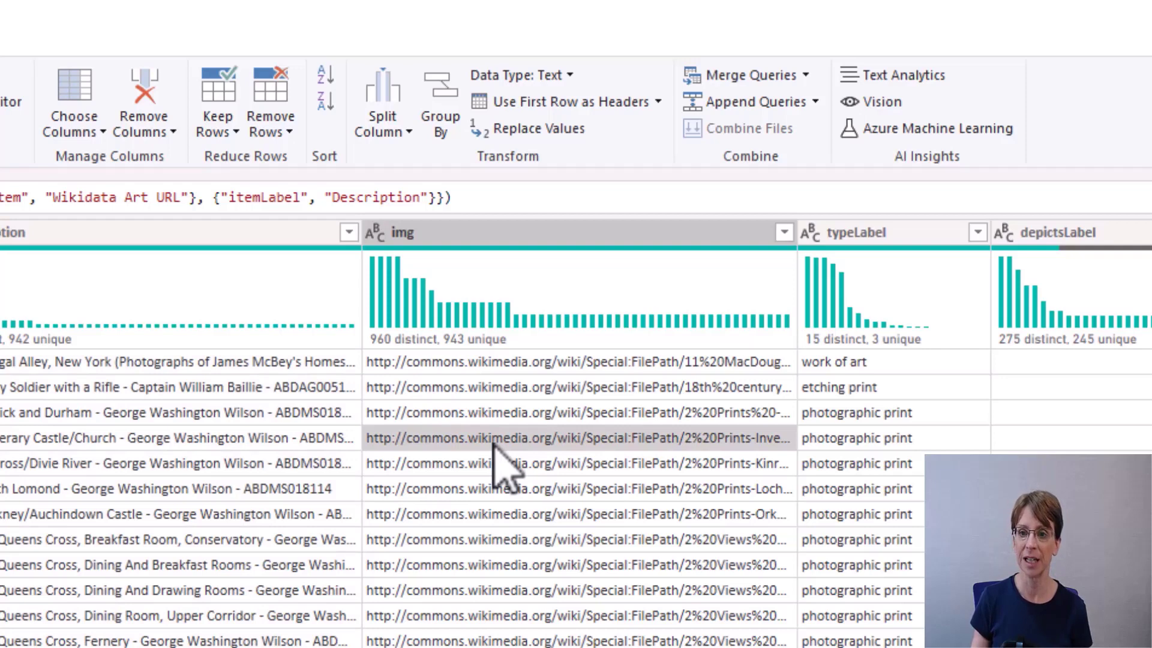
# Copy the img URL of the Inverary Castle/Church print and open it in the Chrome tab showing the Wikipedia article.
pyautogui.rightClick(493, 443)
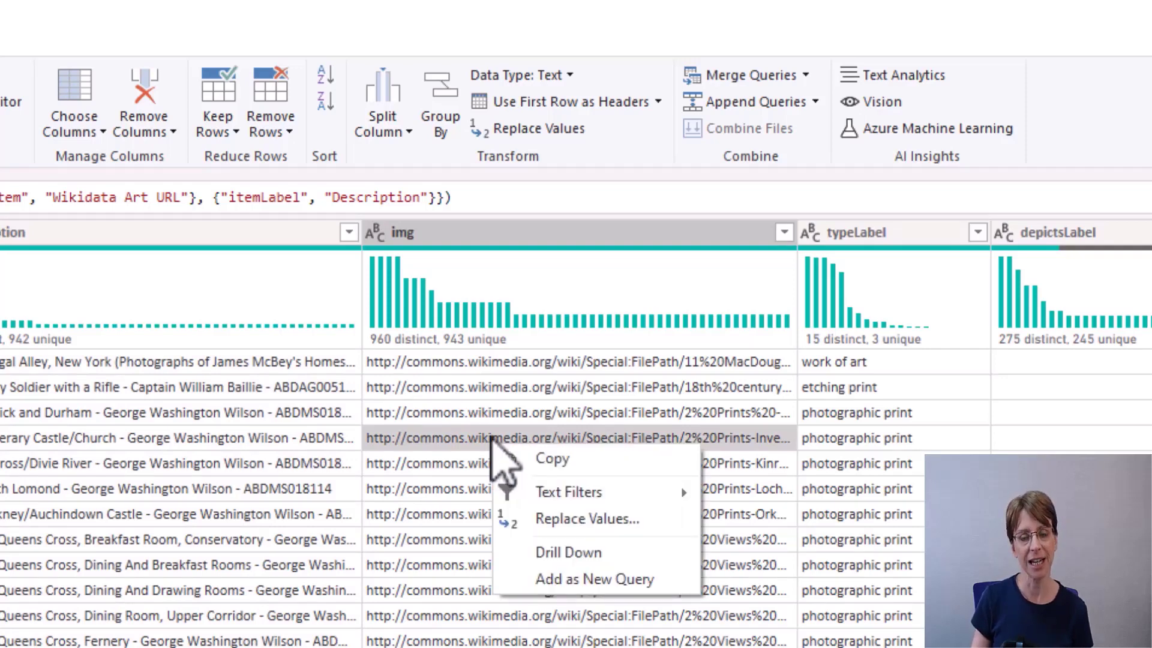
pyautogui.click(567, 465)
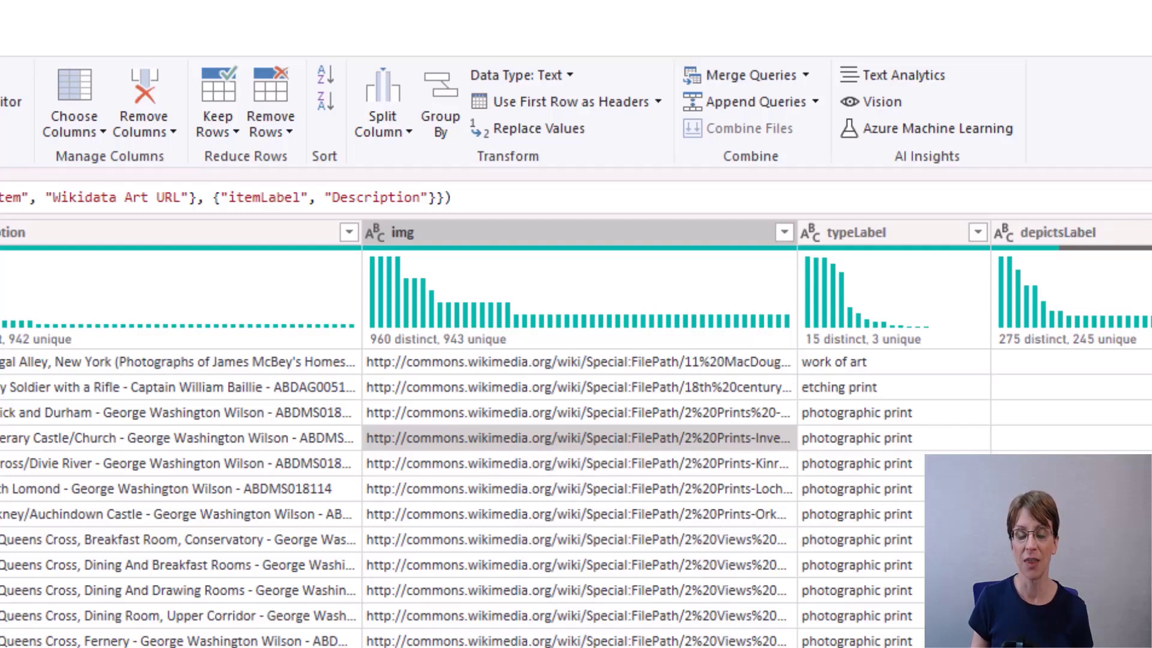
pyautogui.hotkey('alt', 'Tab')
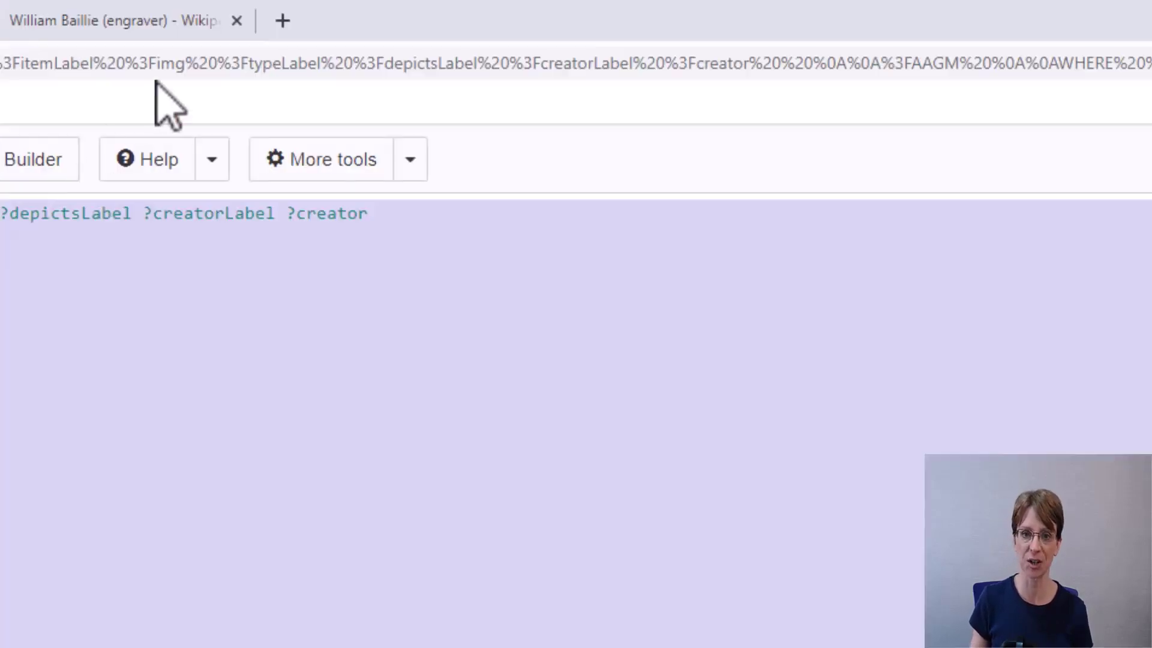
pyautogui.click(180, 21)
pyautogui.click(232, 63)
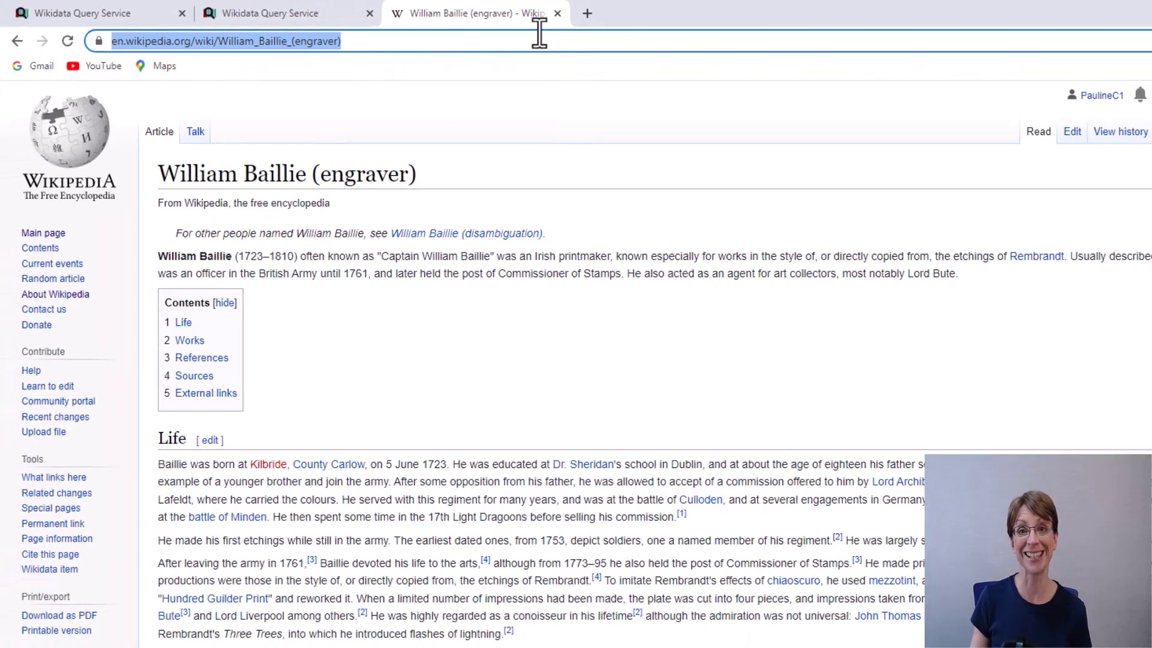
pyautogui.press('BackSpace')
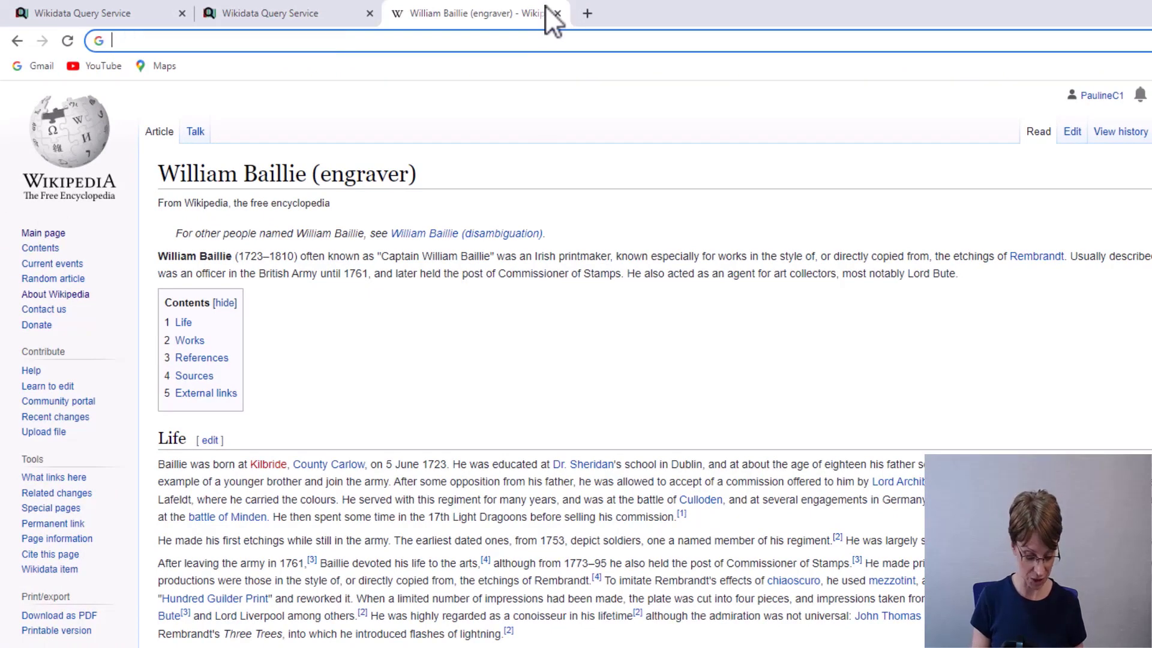
pyautogui.write('http://commons.wikimedia.org/wiki/Special:FilePath/2%20Prints-Inverary%20Castle-Church%20-%20George%20Washington%20Wilson%20-%20ABDMS018115.jpg')
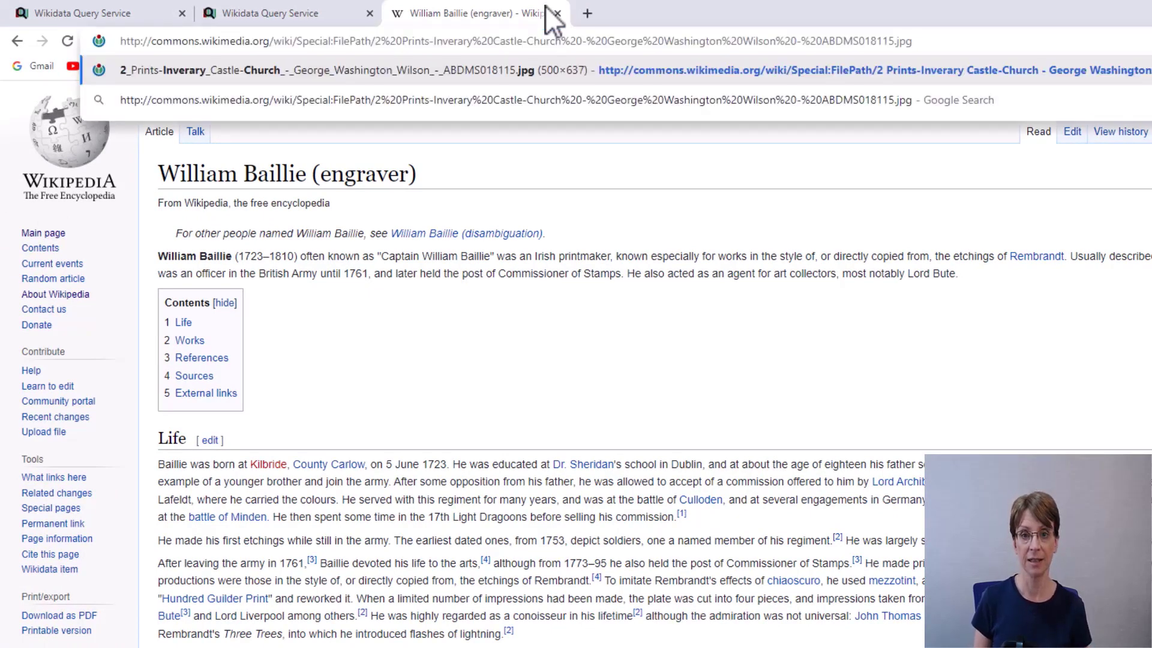
pyautogui.press('Return')
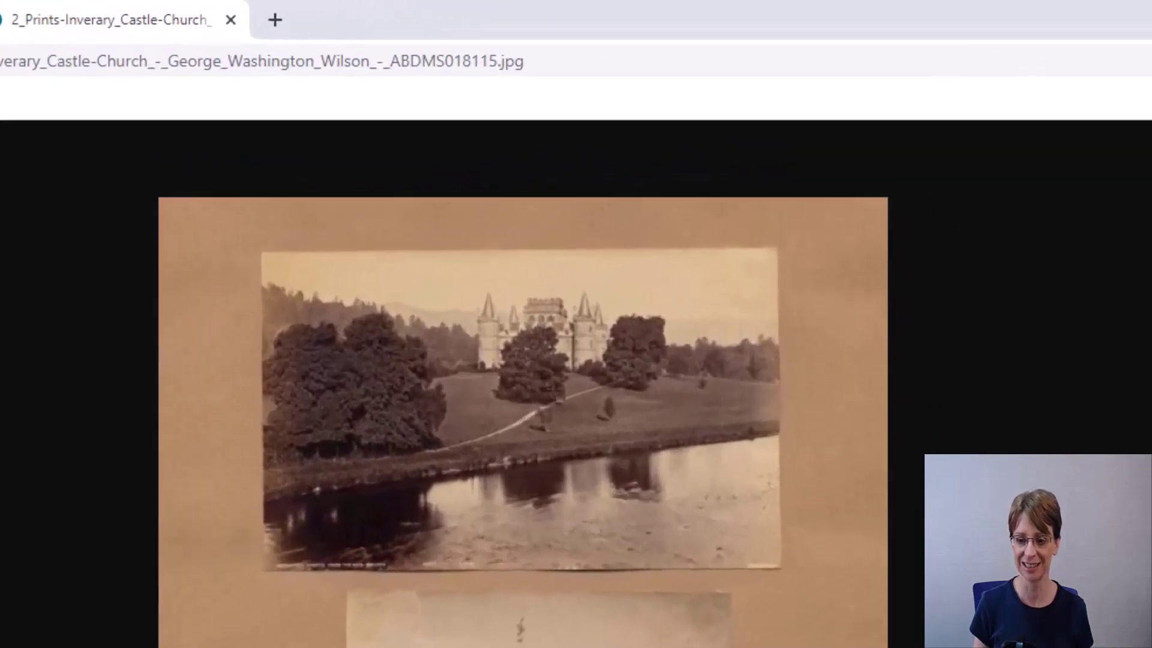
# Back in the Power Query Editor, rename the img column as Image URL.
pyautogui.doubleClick(450, 236)
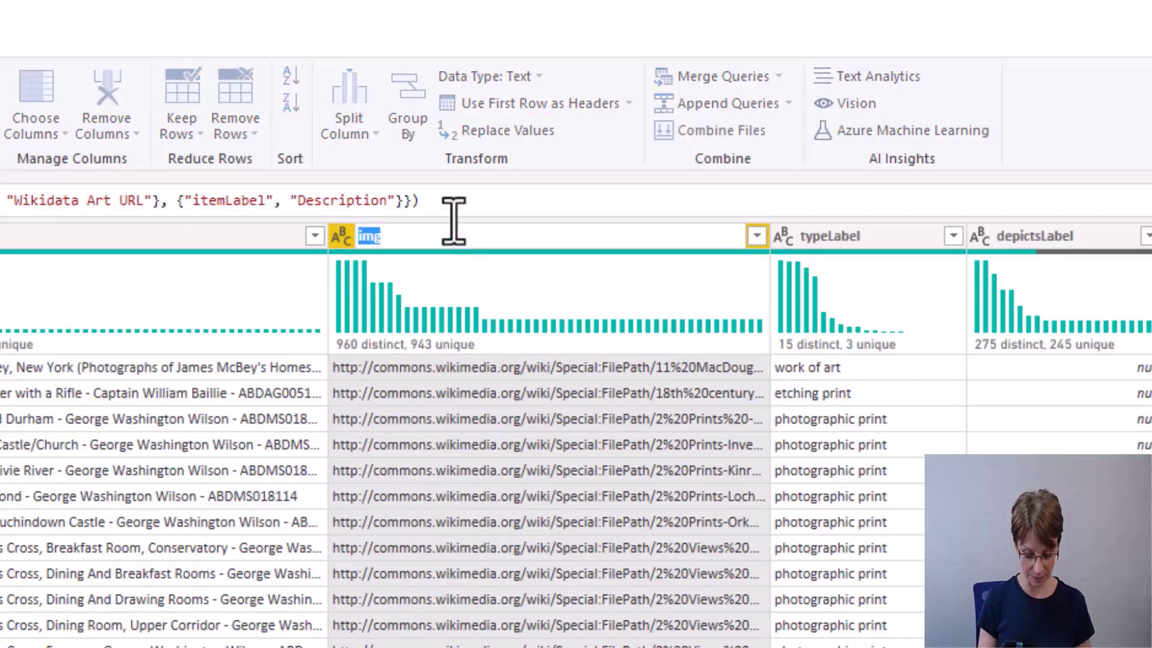
pyautogui.write('Image')
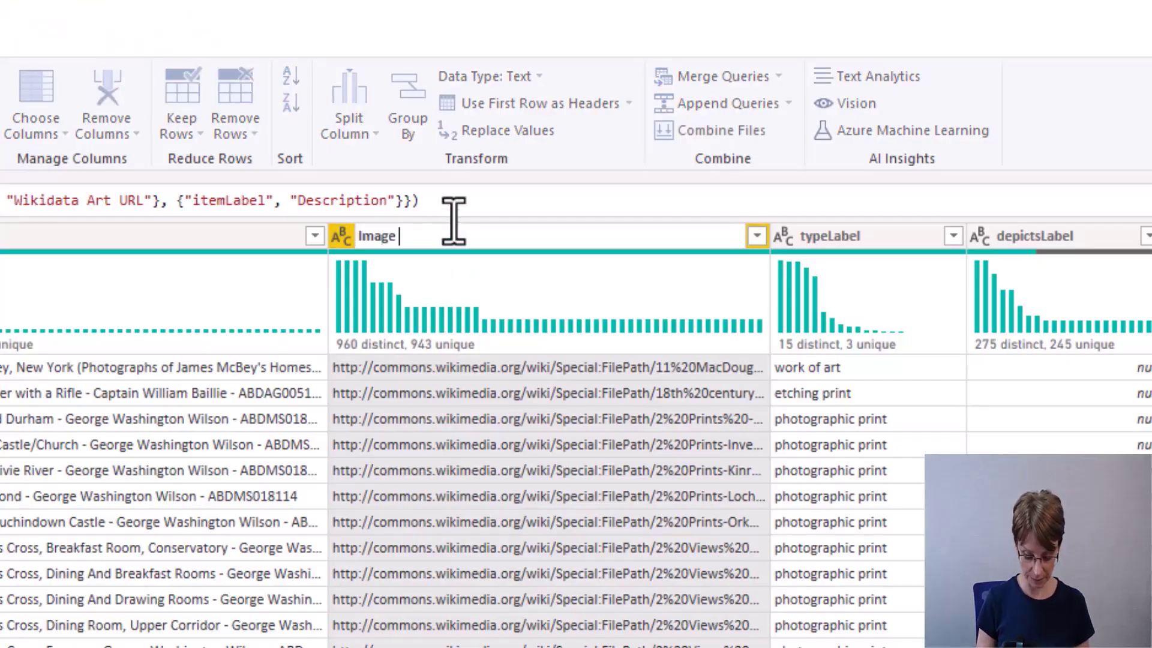
pyautogui.write(' URL')
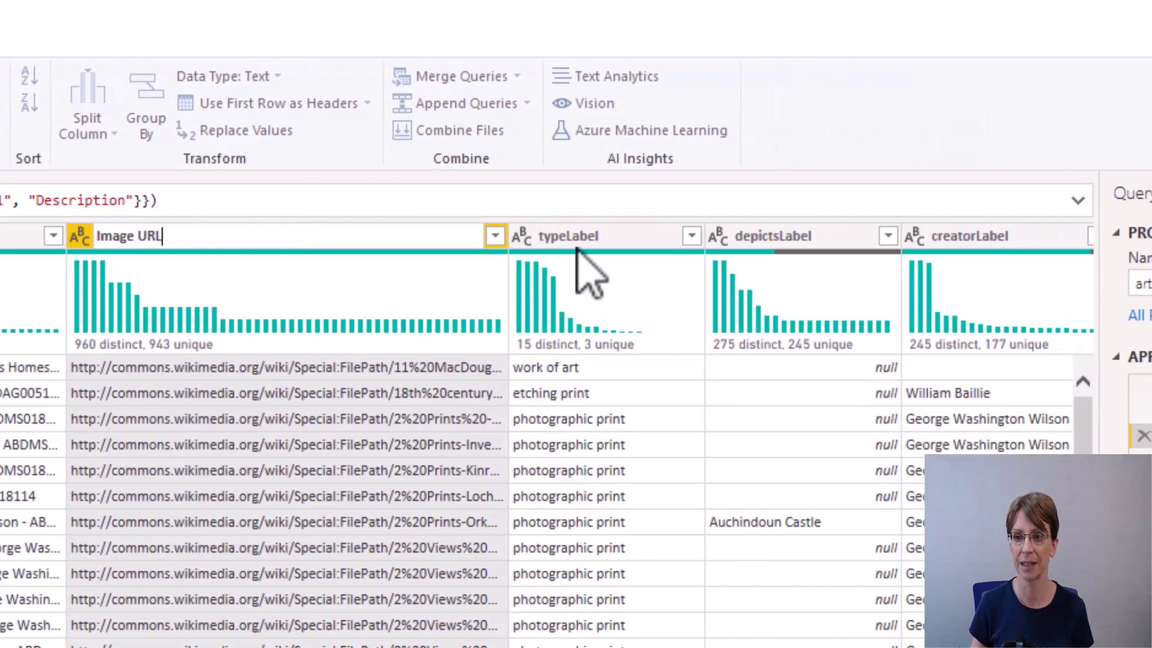
pyautogui.press('Escape')
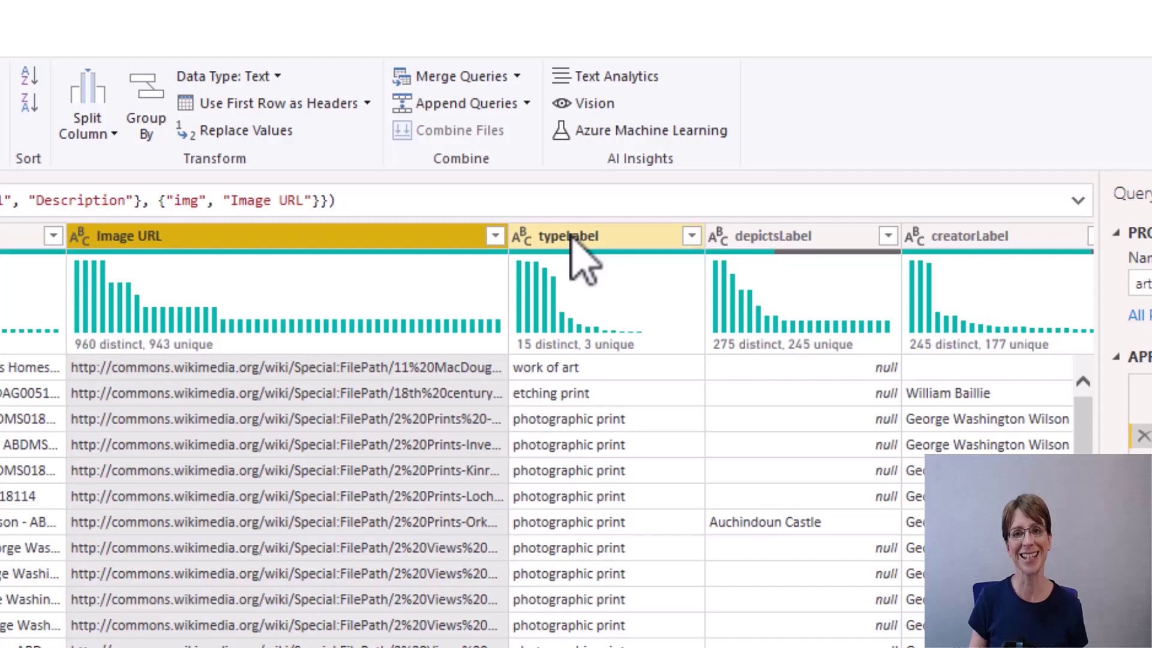
# Rename the typeLabel column as Type.
pyautogui.doubleClick(576, 240)
pyautogui.press('BackSpace')
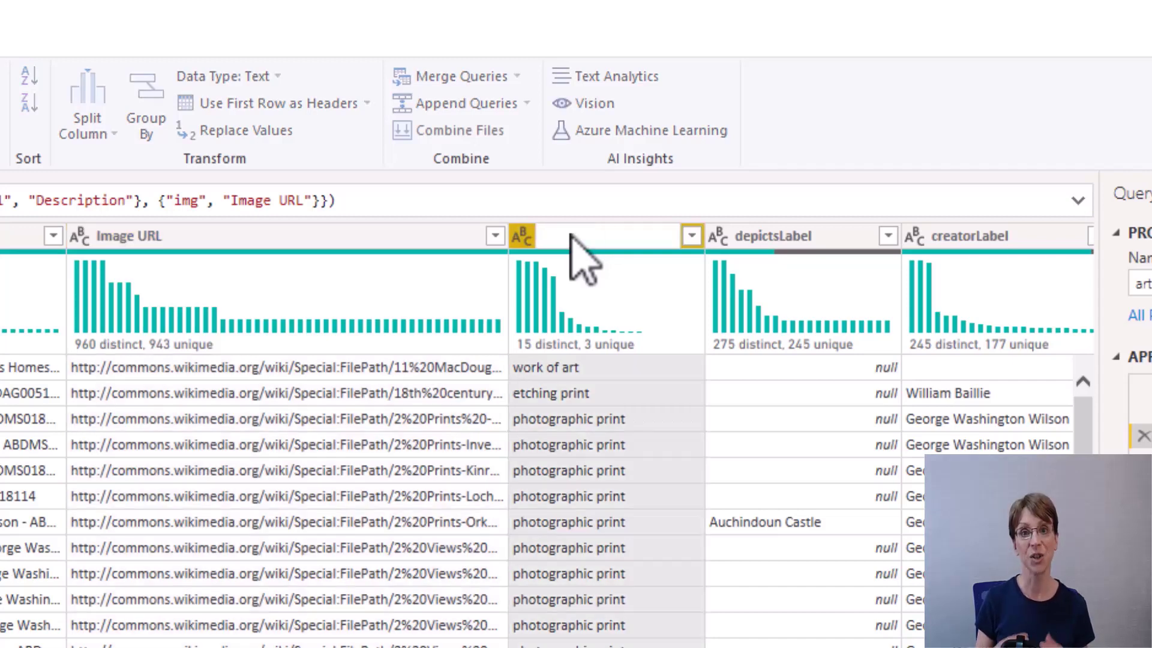
pyautogui.write('Typ')
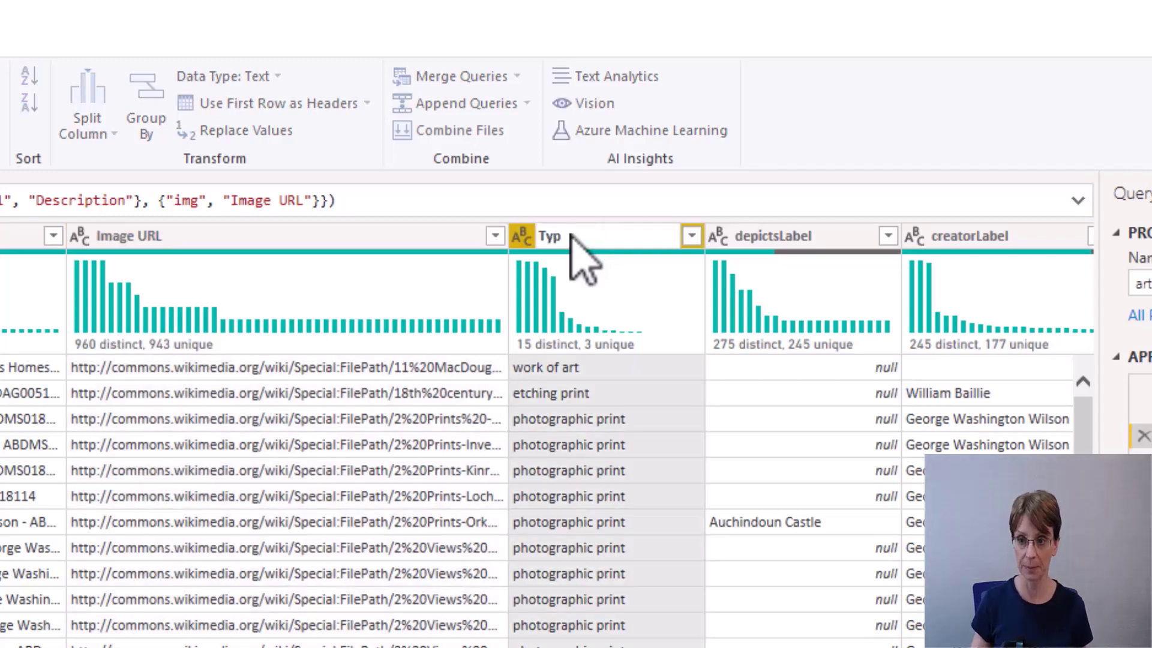
pyautogui.write('e')
pyautogui.press('Return')
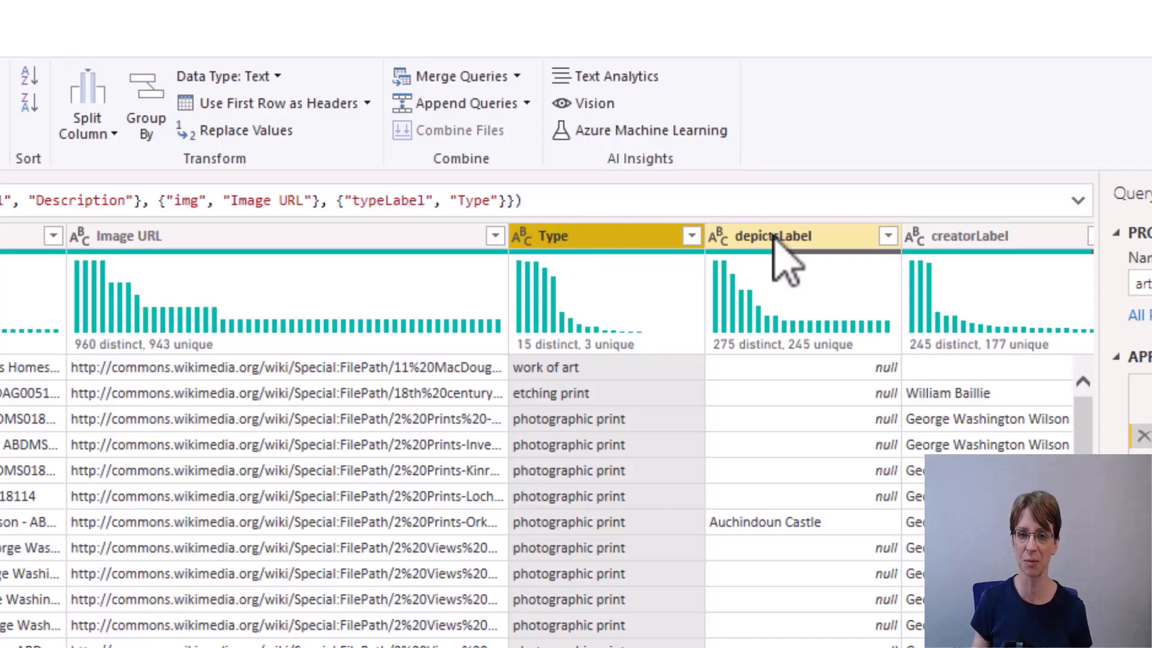
# Rename the depictsLabel column as Depicts.
pyautogui.click(774, 237)
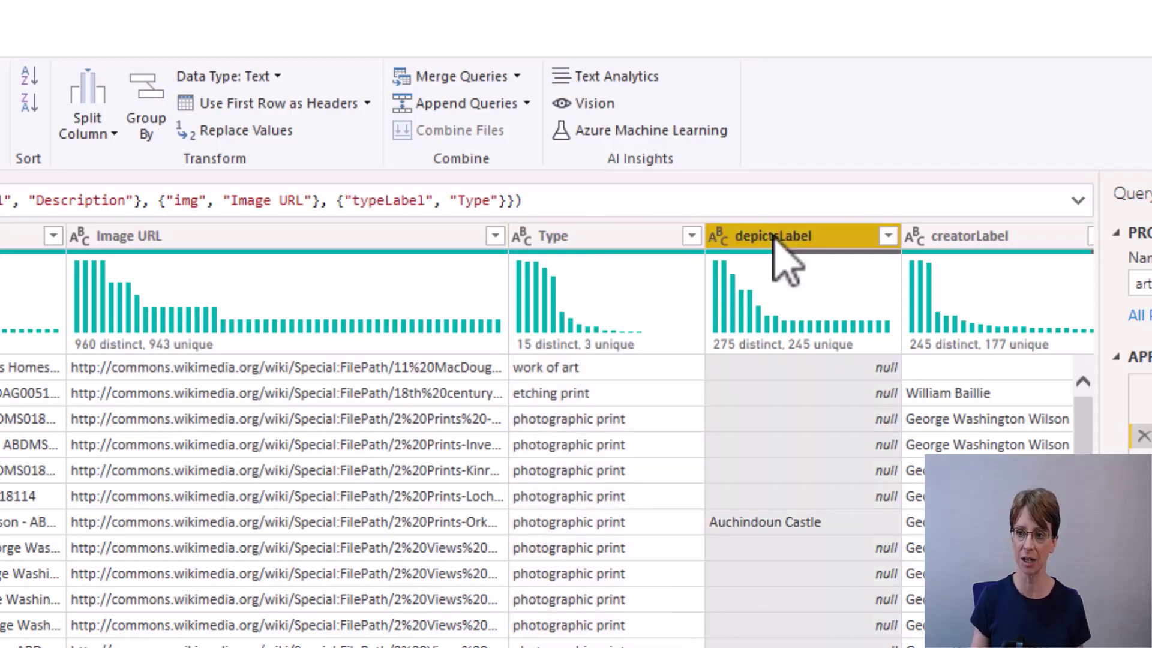
pyautogui.doubleClick(774, 237)
pyautogui.press('BackSpace')
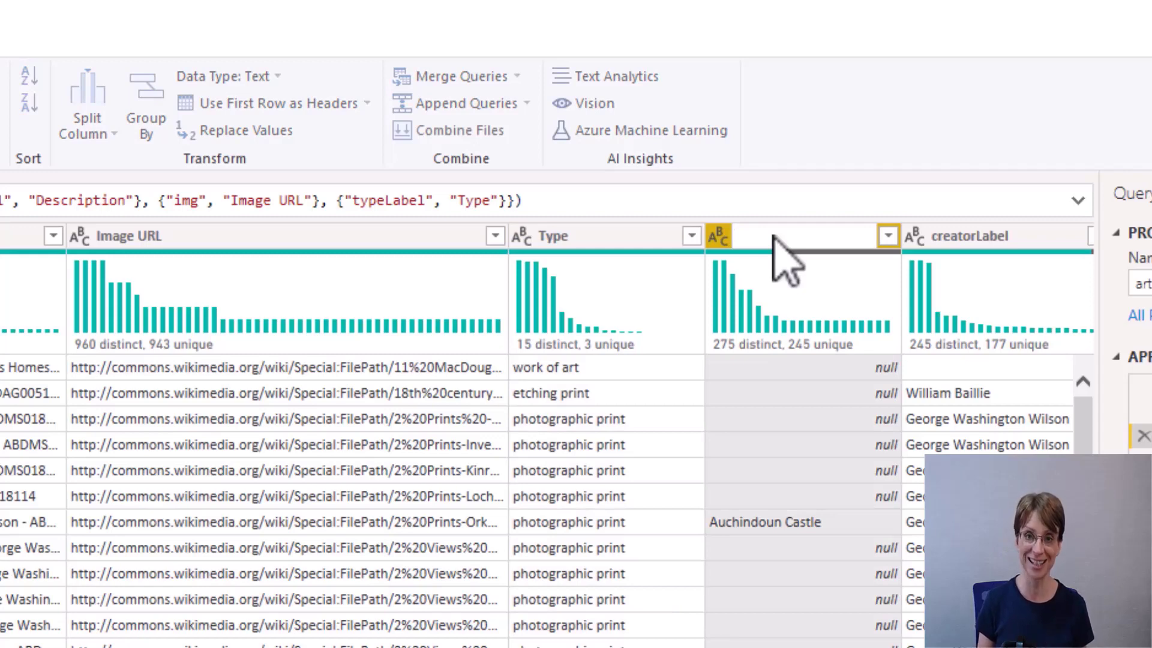
pyautogui.write('Depicts')
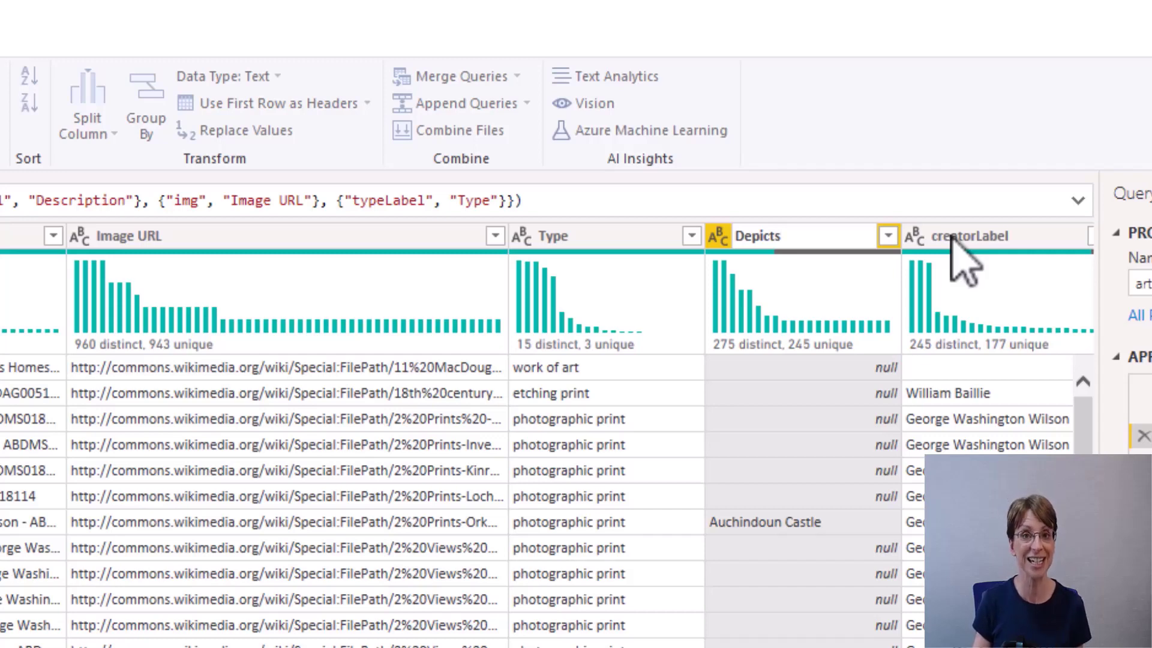
pyautogui.press('Escape')
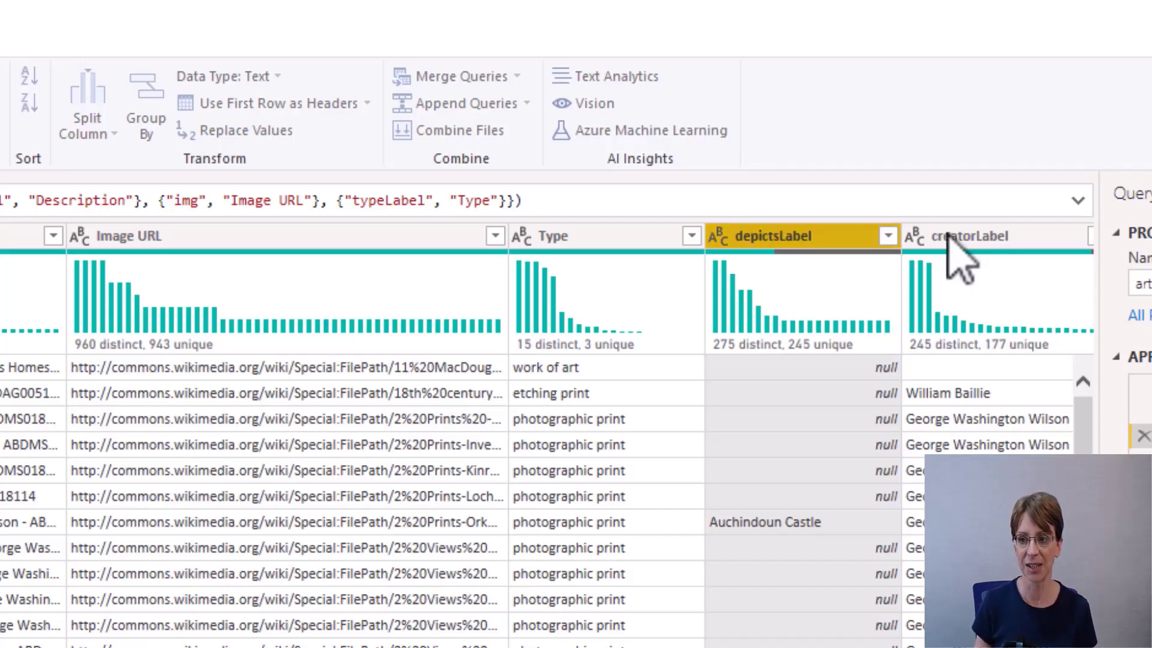
# Rename the creatorLabel column as Artist.
pyautogui.click(947, 235)
pyautogui.doubleClick(948, 236)
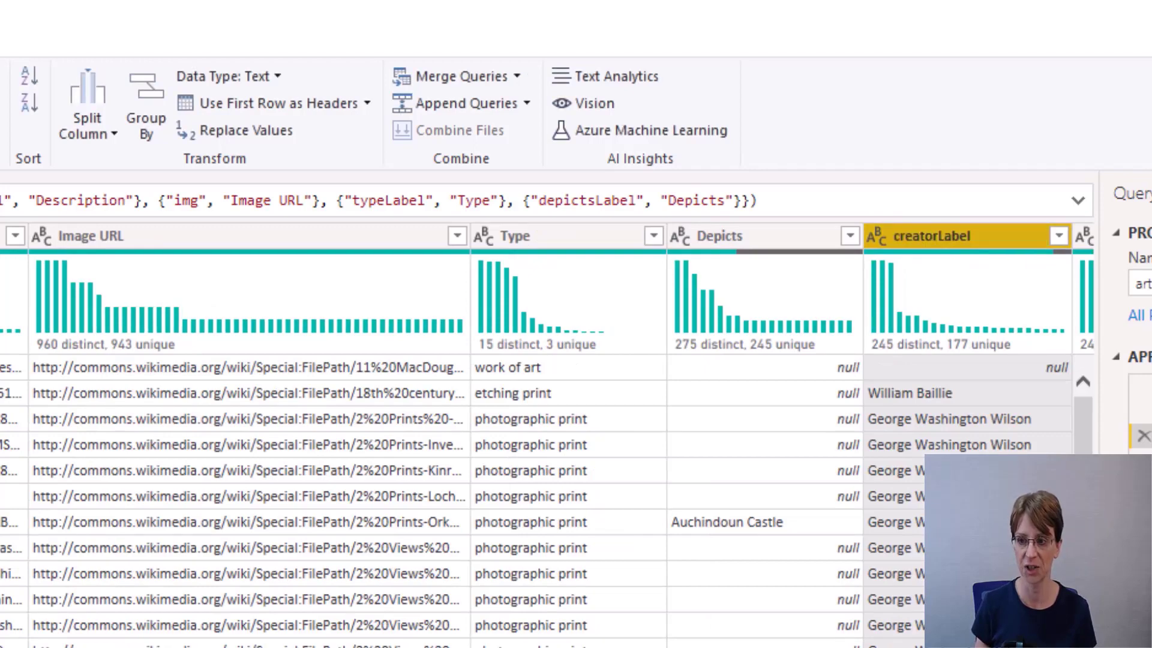
pyautogui.hscroll(5, 630, 380)
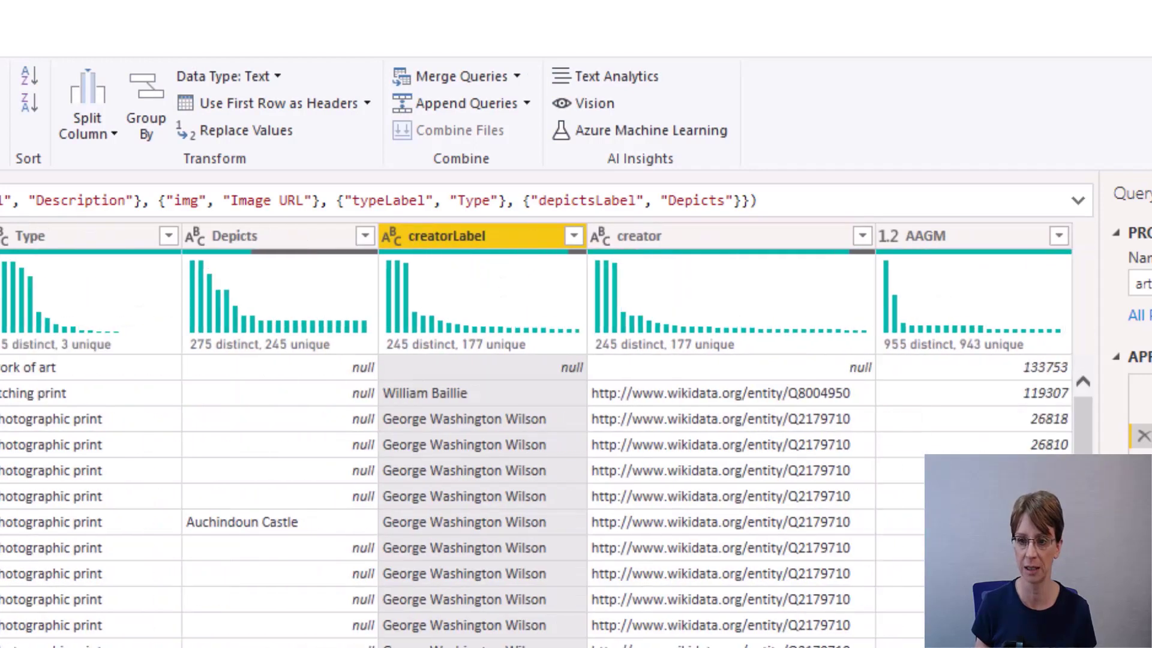
pyautogui.doubleClick(471, 235)
pyautogui.press('BackSpace')
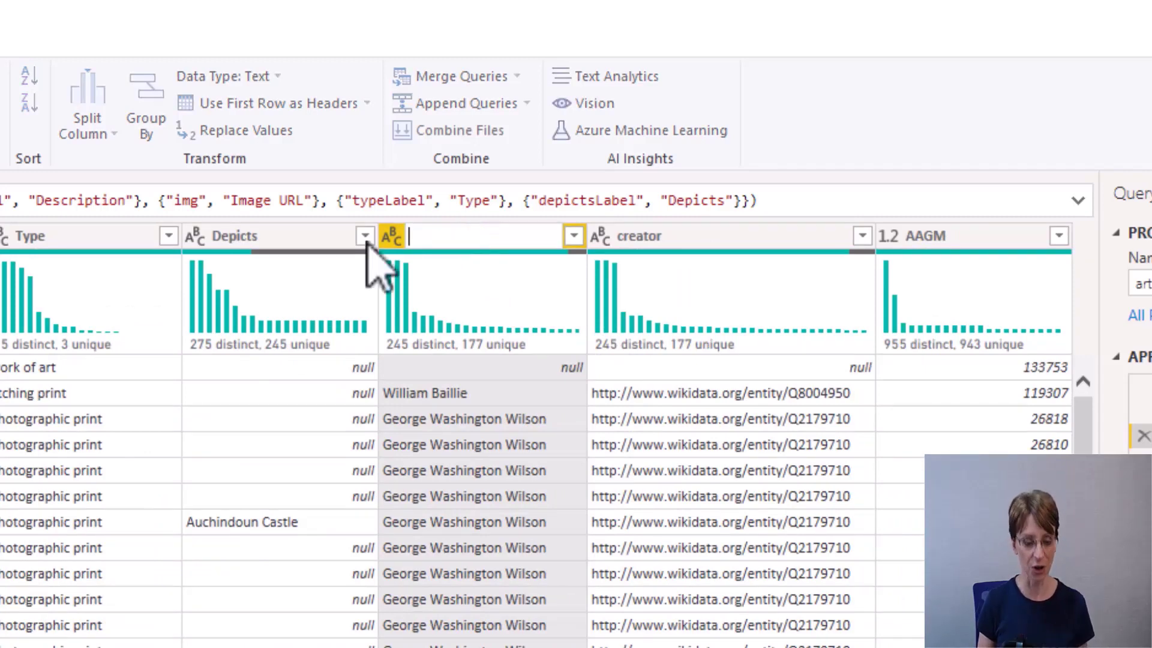
pyautogui.write('Artist')
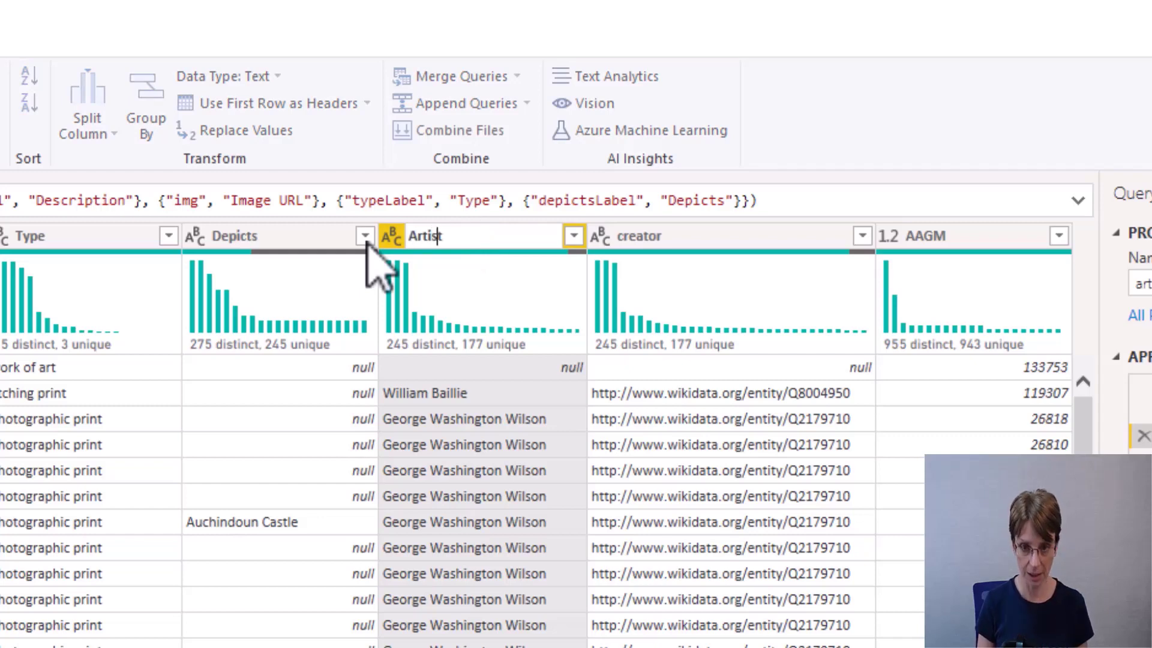
pyautogui.press('Return')
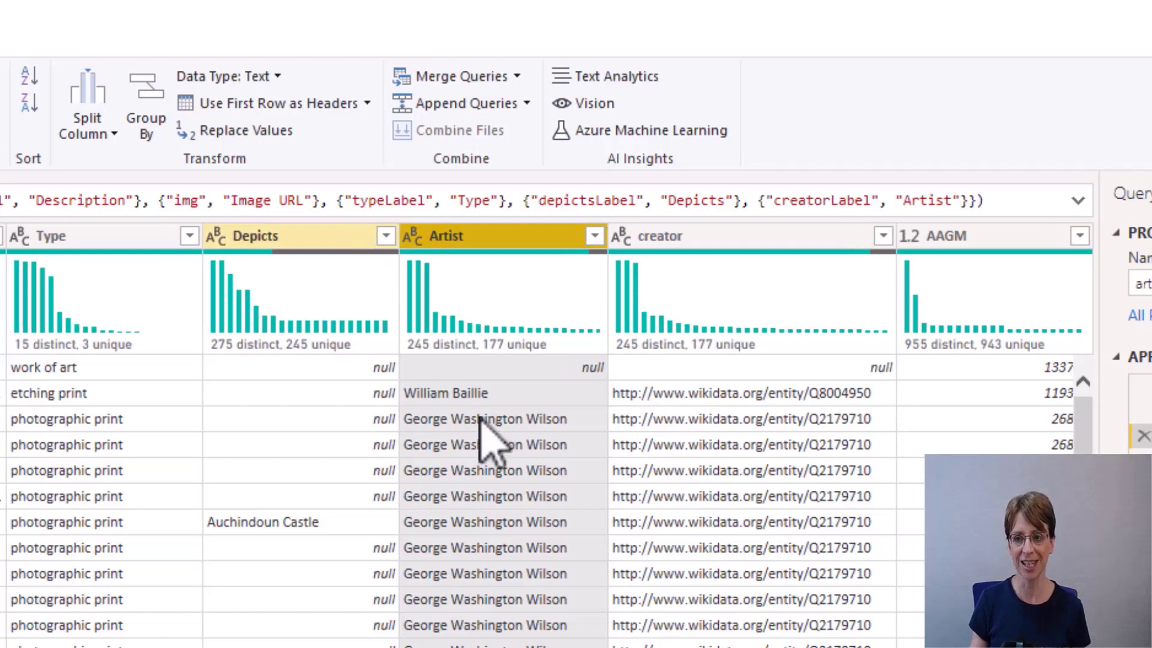
# Rename the creator column as Wikidata Artist URL.
pyautogui.moveTo(431, 355)
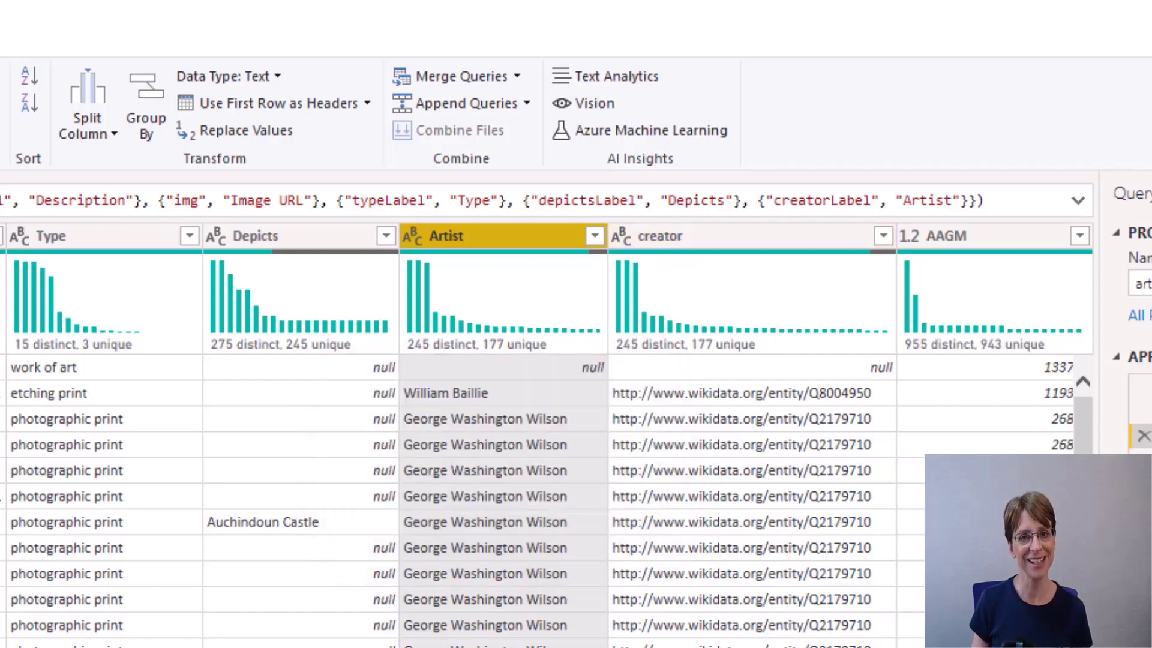
pyautogui.hscroll(1, 547, 432)
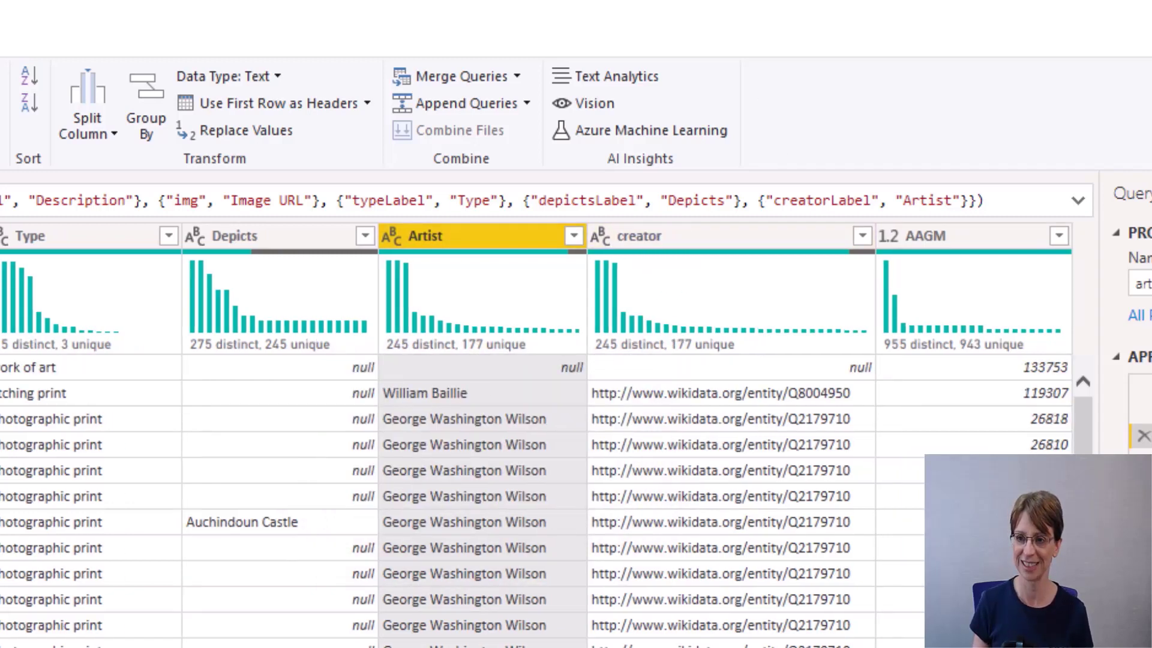
pyautogui.moveTo(654, 372)
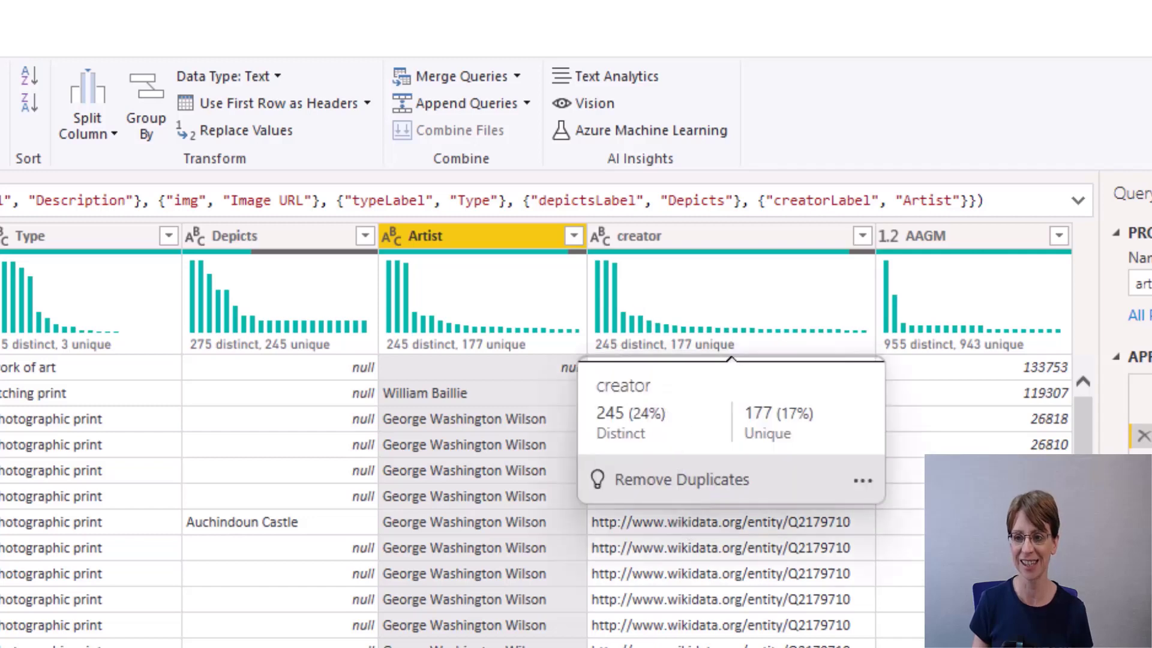
pyautogui.doubleClick(659, 239)
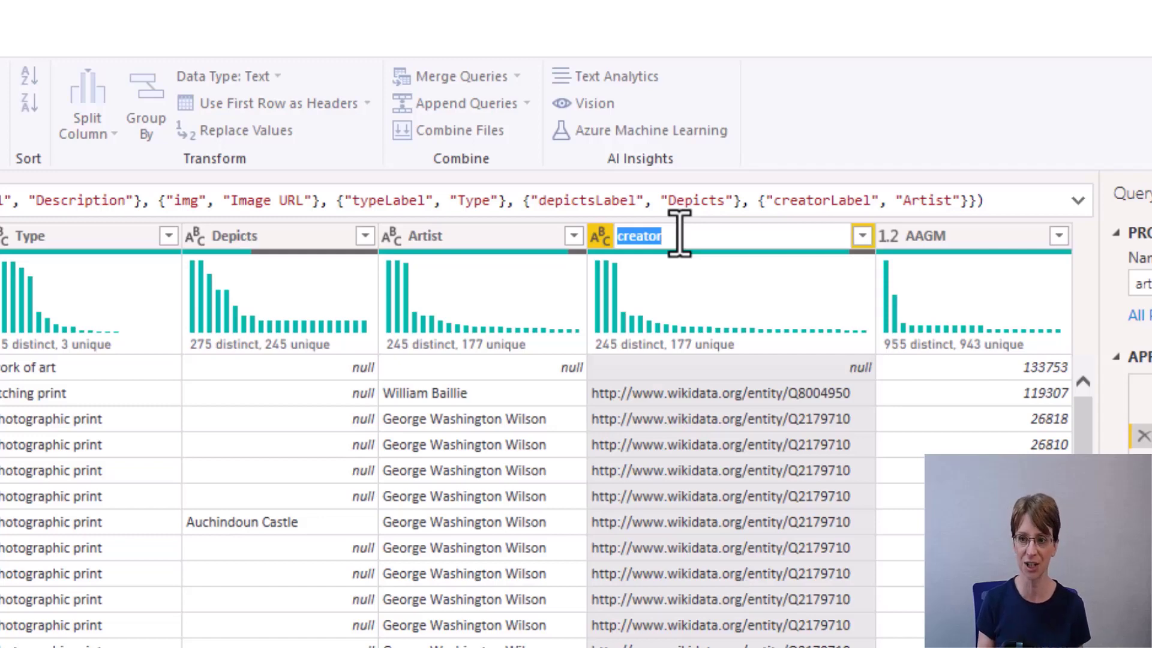
pyautogui.write('Wikidata')
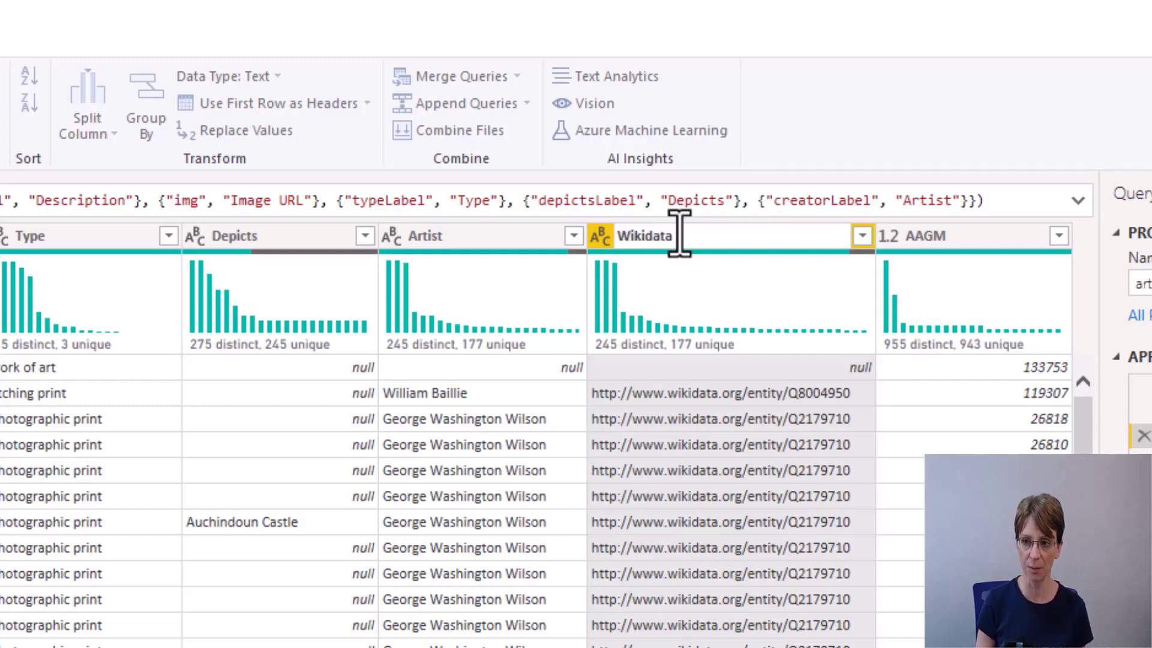
pyautogui.write(' artist')
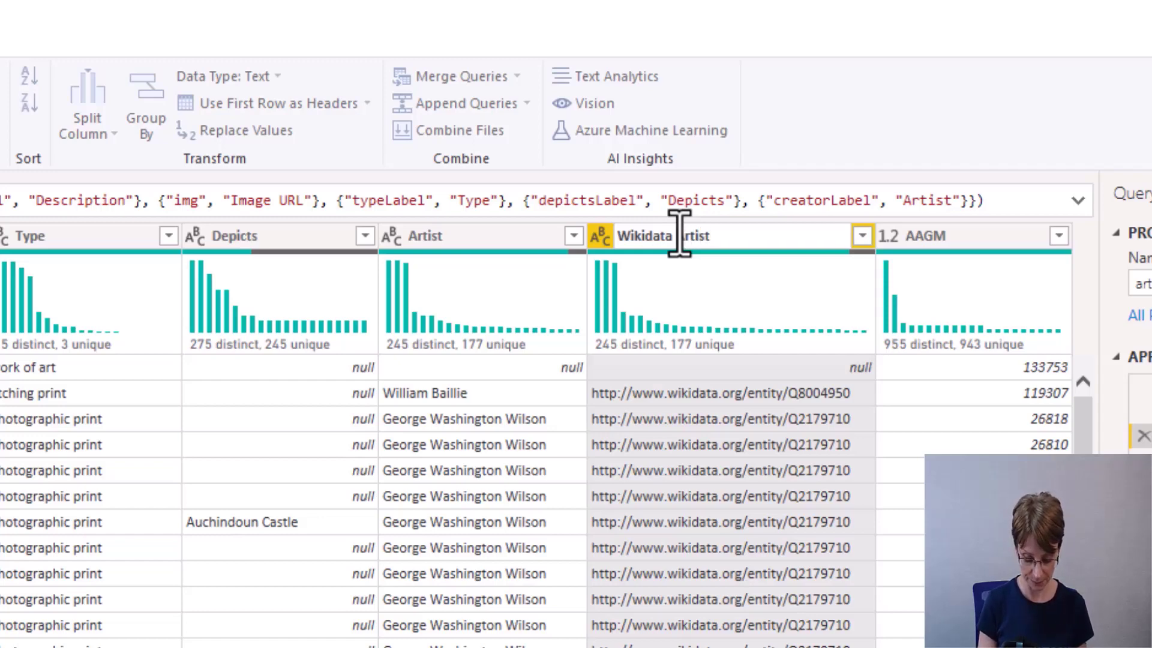
pyautogui.write(' URL')
pyautogui.press('Return')
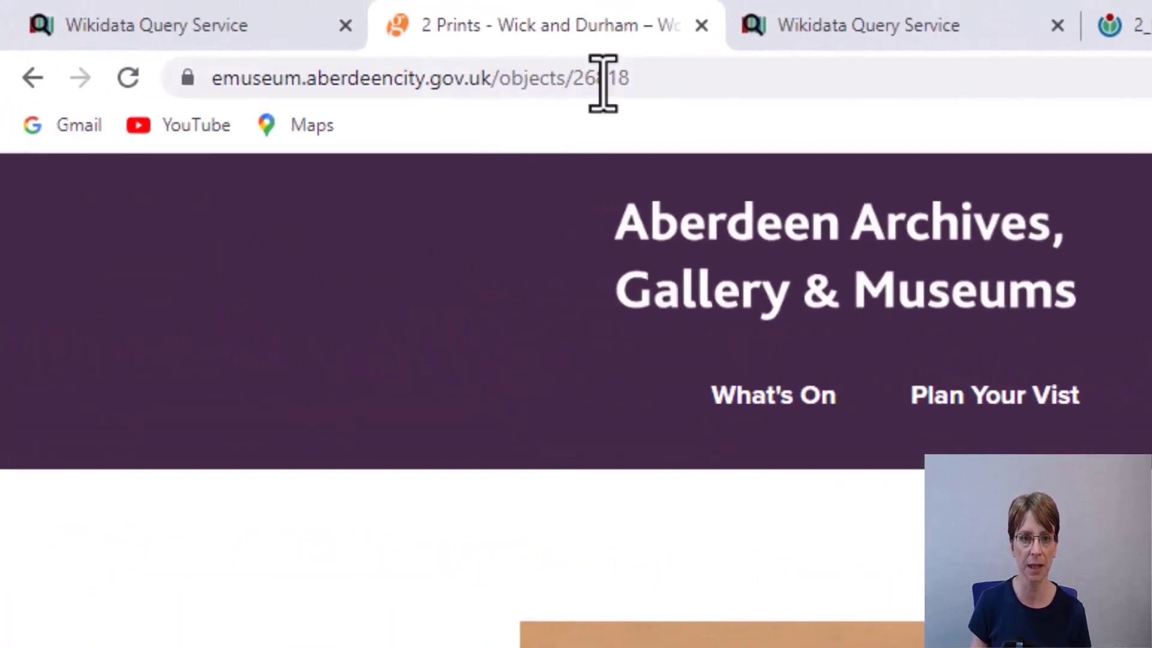
# In Chrome, change the object number in the Aberdeen eMuseum page address to 26810 and load that artwork's page.
pyautogui.click(652, 86)
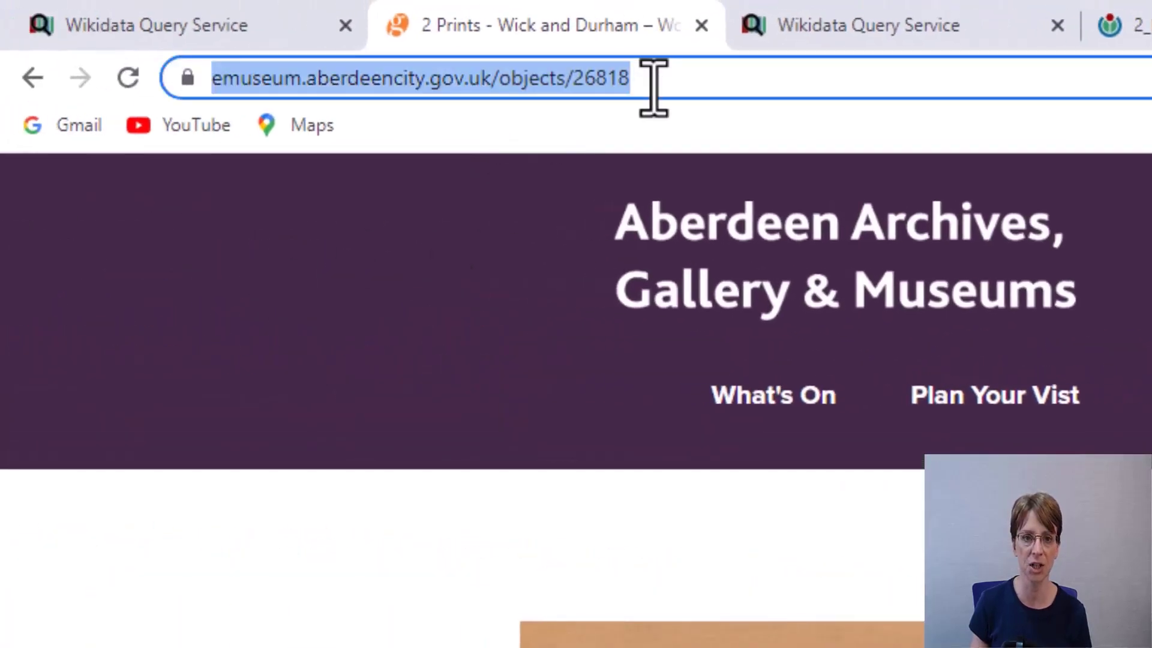
pyautogui.click(703, 79)
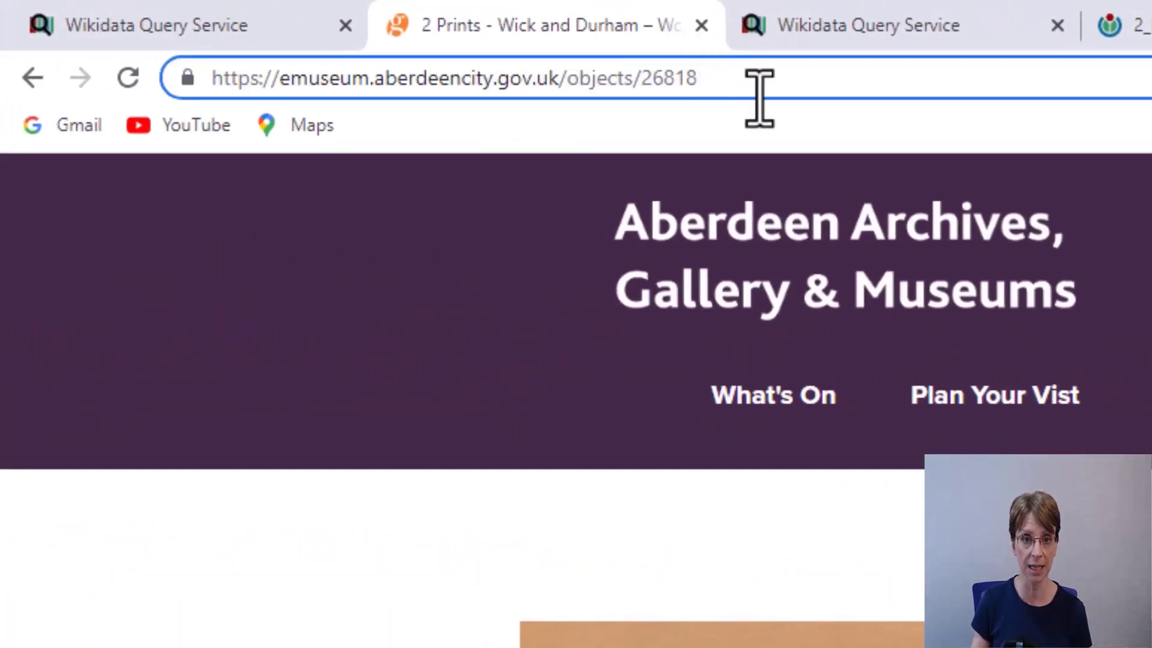
pyautogui.press('BackSpace')
pyautogui.write('0')
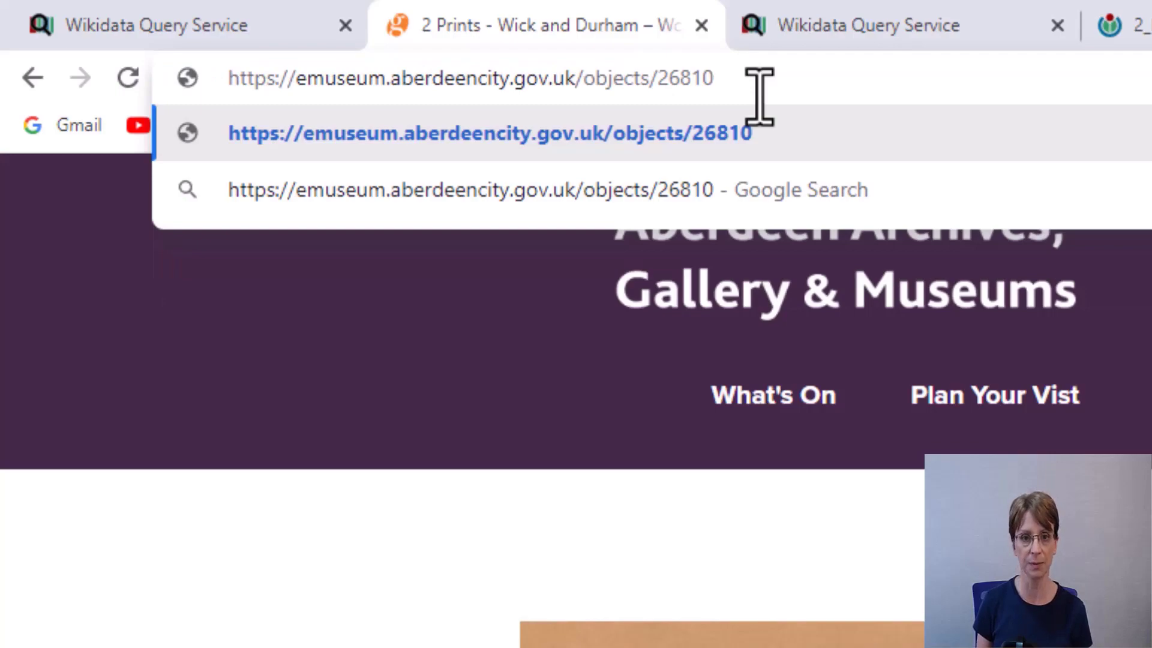
pyautogui.press('Return')
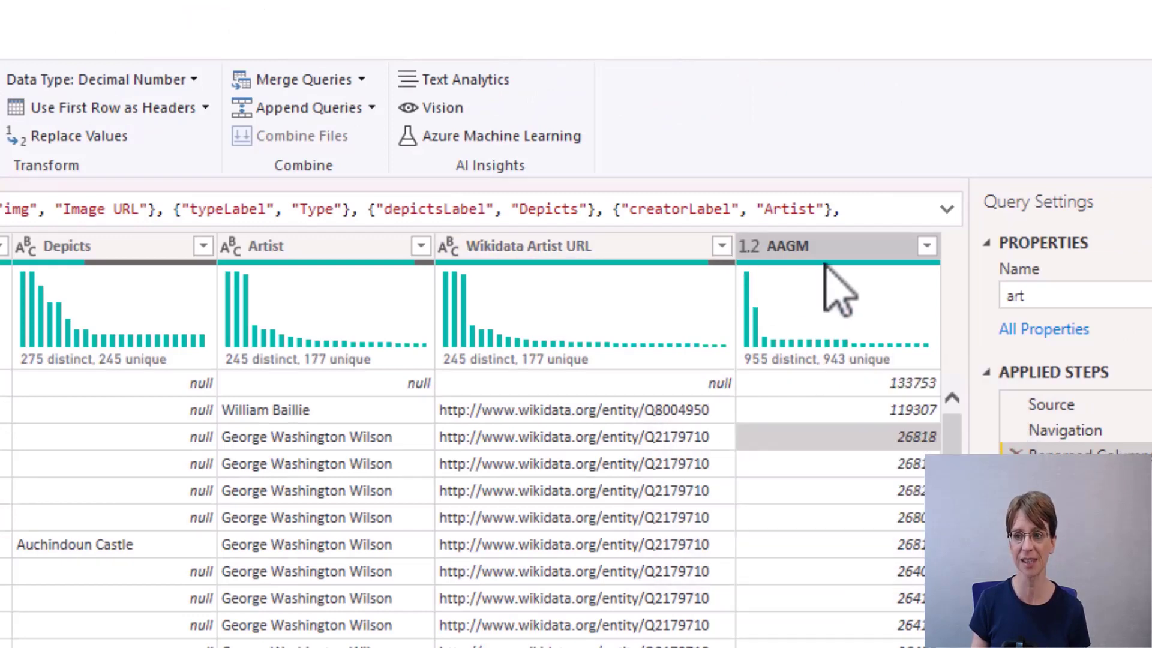
# Change the data type of the AAGM column to Text.
pyautogui.click(750, 247)
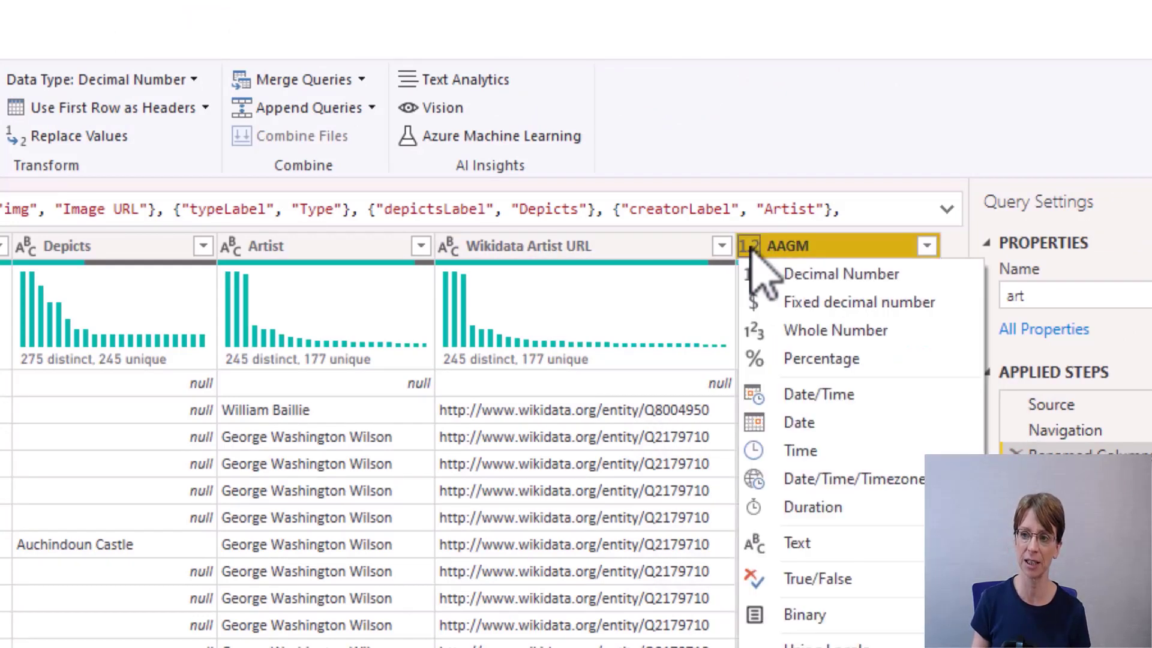
pyautogui.click(797, 543)
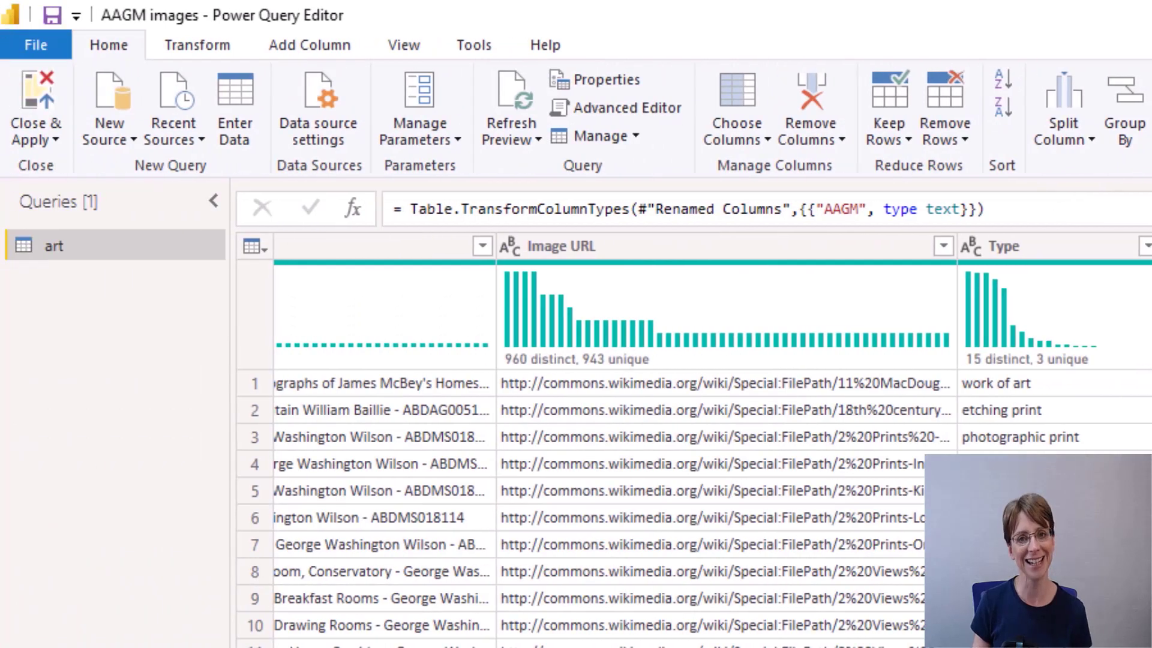
# Start a new custom column in the art query and name it AAGM URL.
pyautogui.click(324, 44)
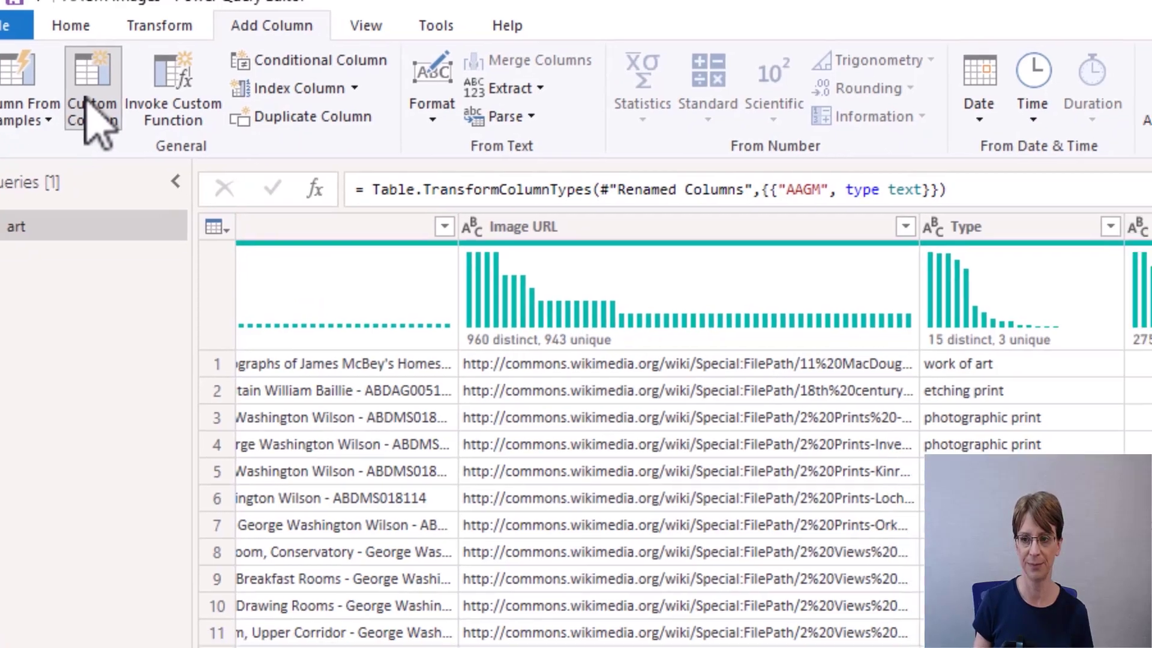
pyautogui.click(127, 114)
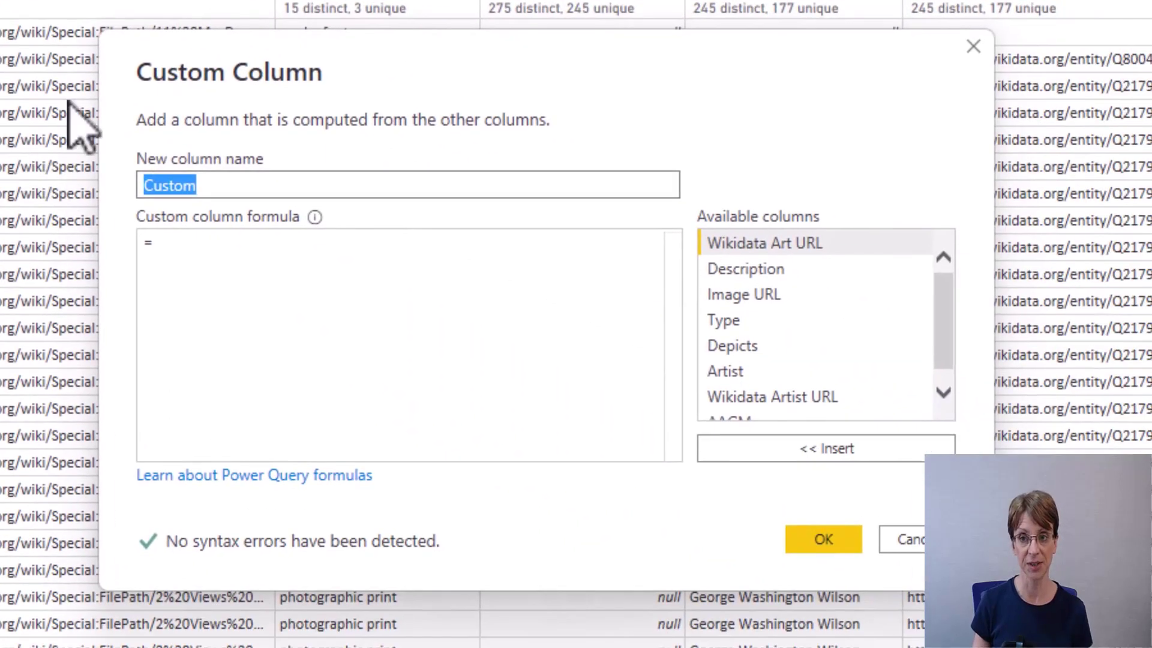
pyautogui.write('AA')
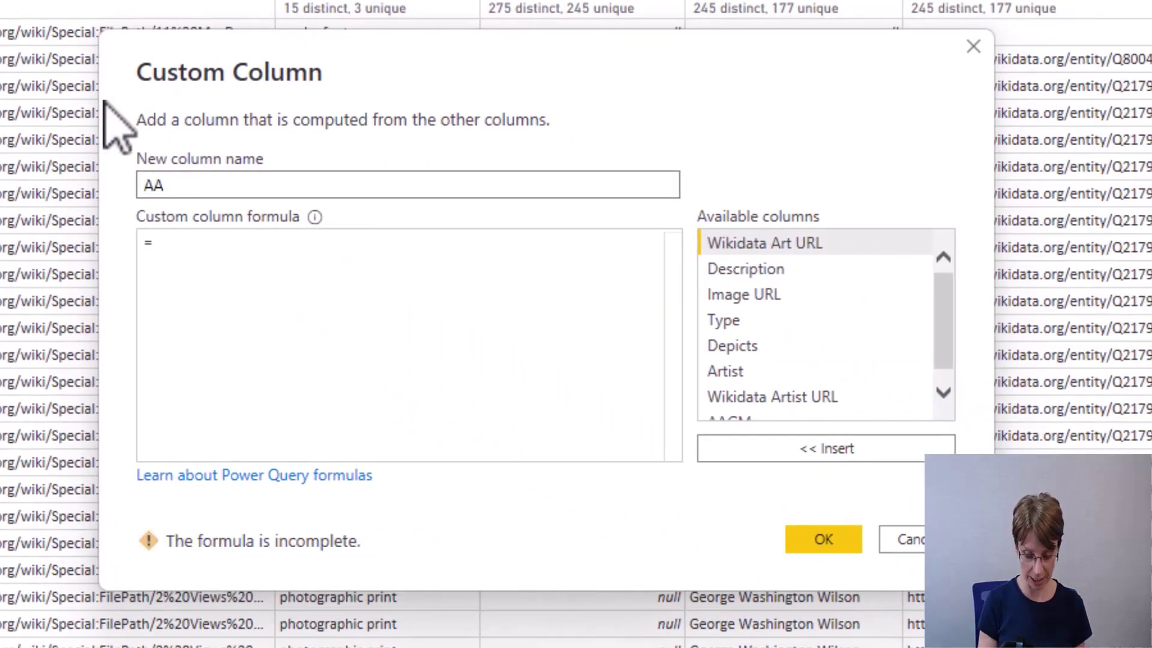
pyautogui.write('GM URL')
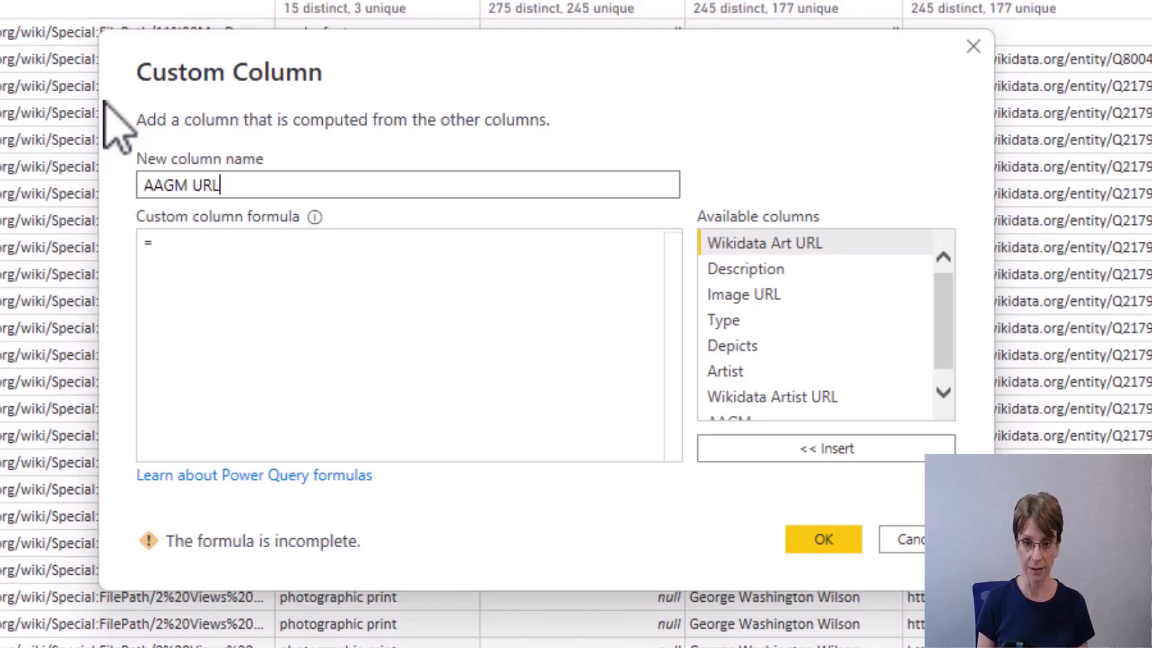
pyautogui.click(260, 231)
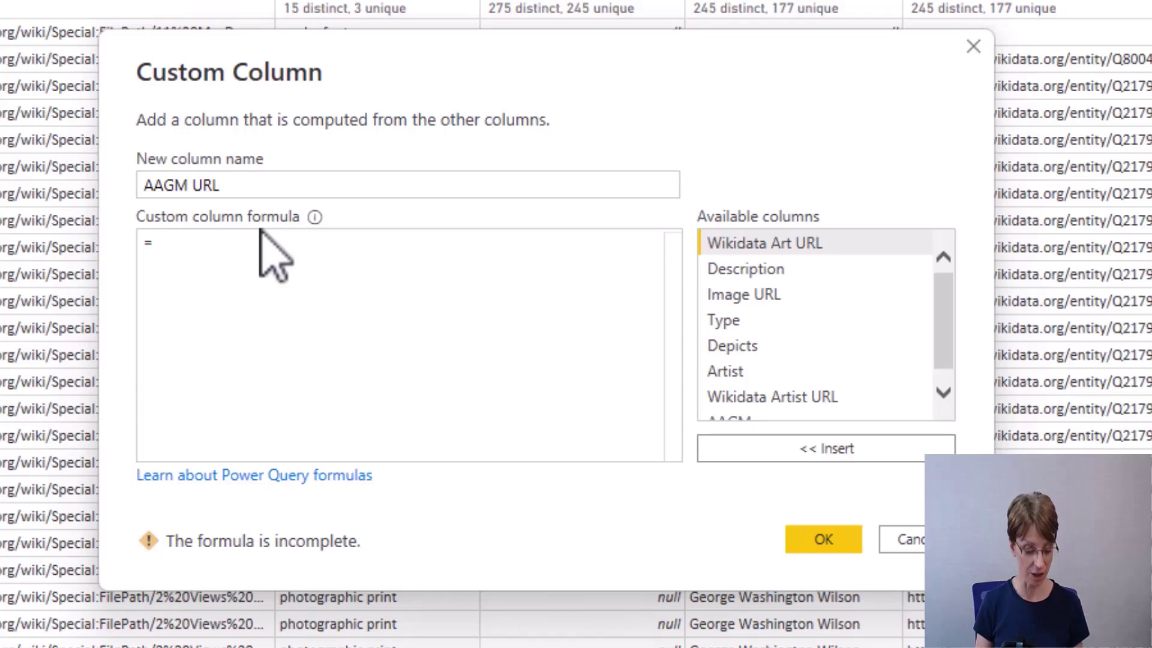
pyautogui.write('""')
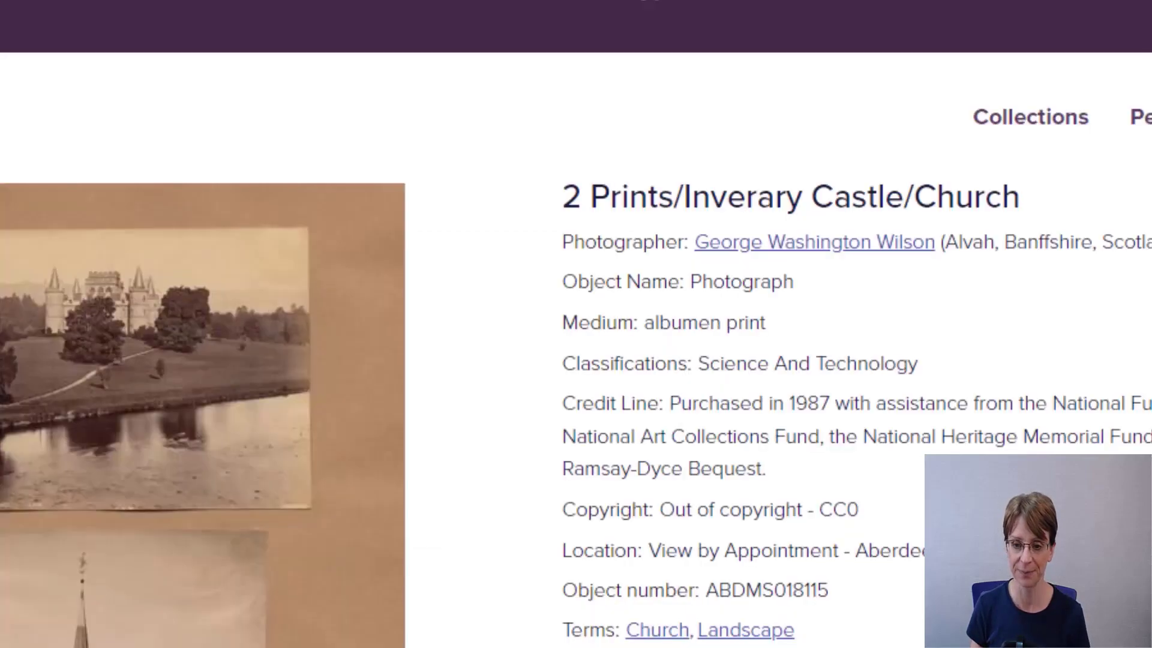
pyautogui.moveTo(183, 66); pyautogui.dragTo(543, 77)
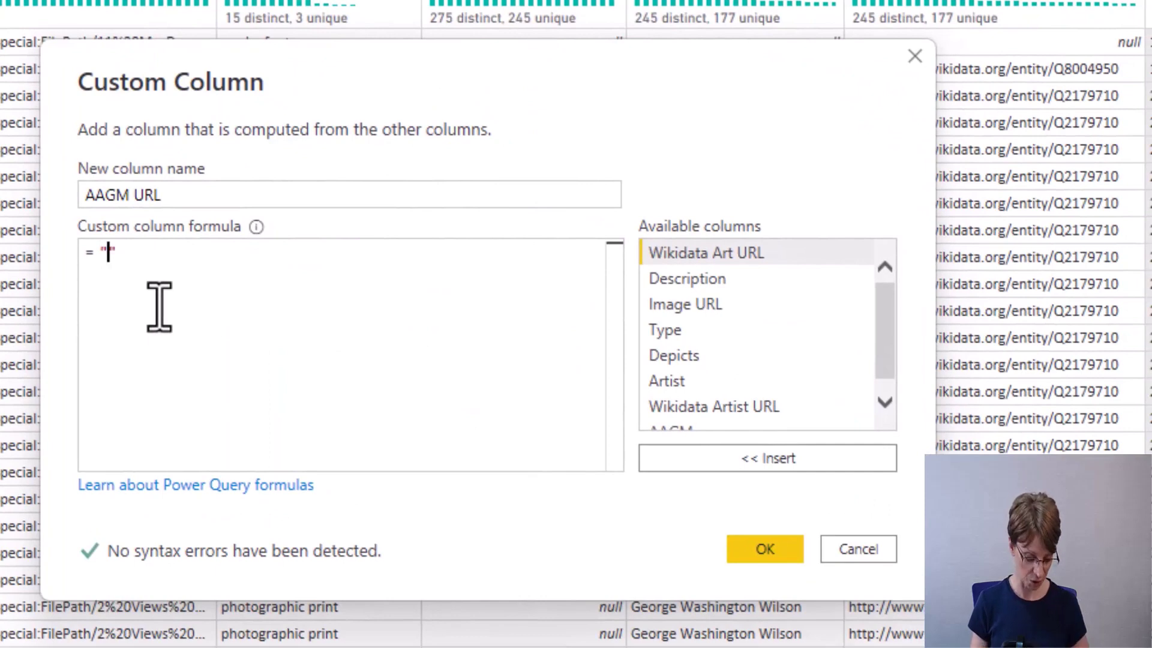
pyautogui.write('https://emuseum.aberdeencity.gov.uk/objects/')
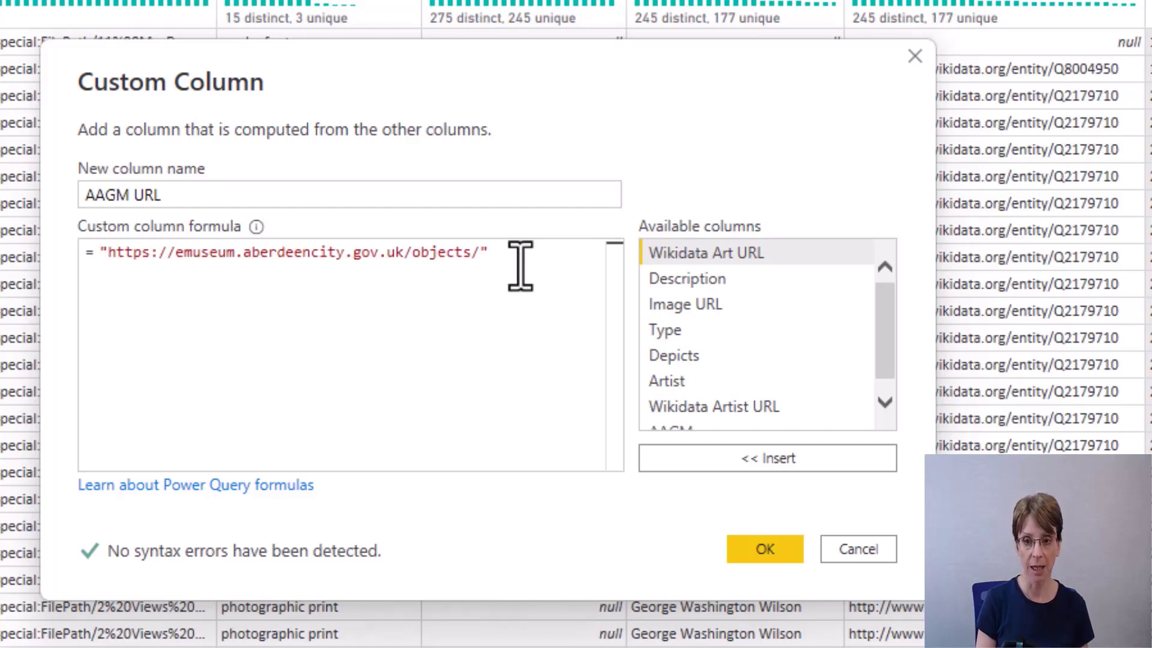
pyautogui.write('&')
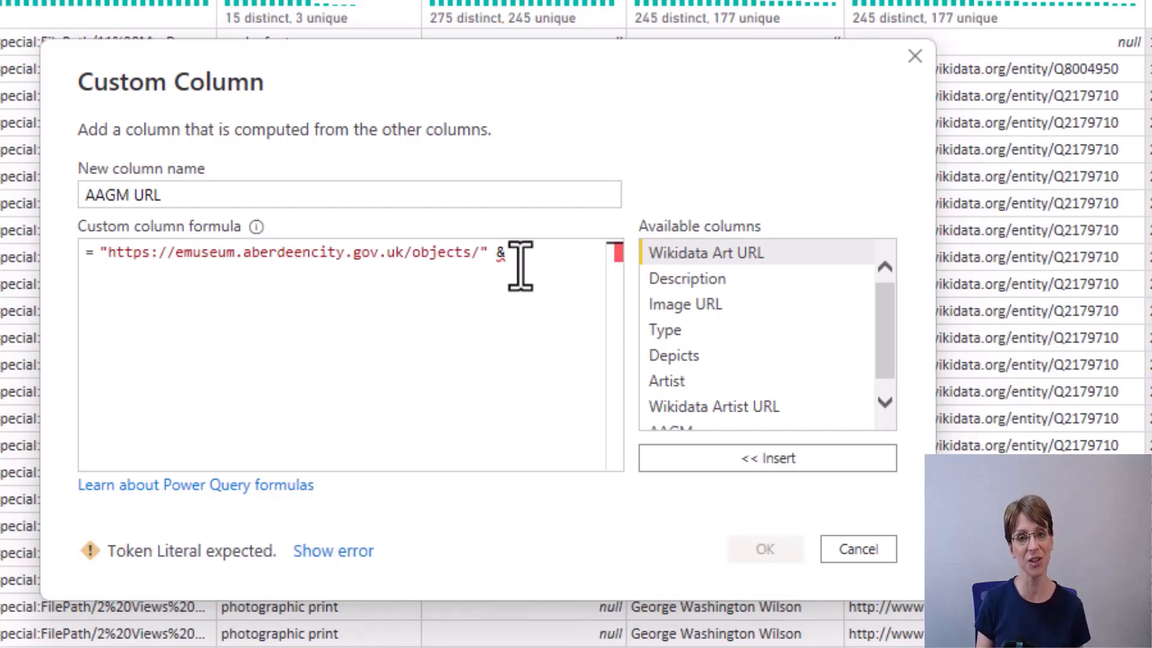
pyautogui.scroll(-1, 889, 378)
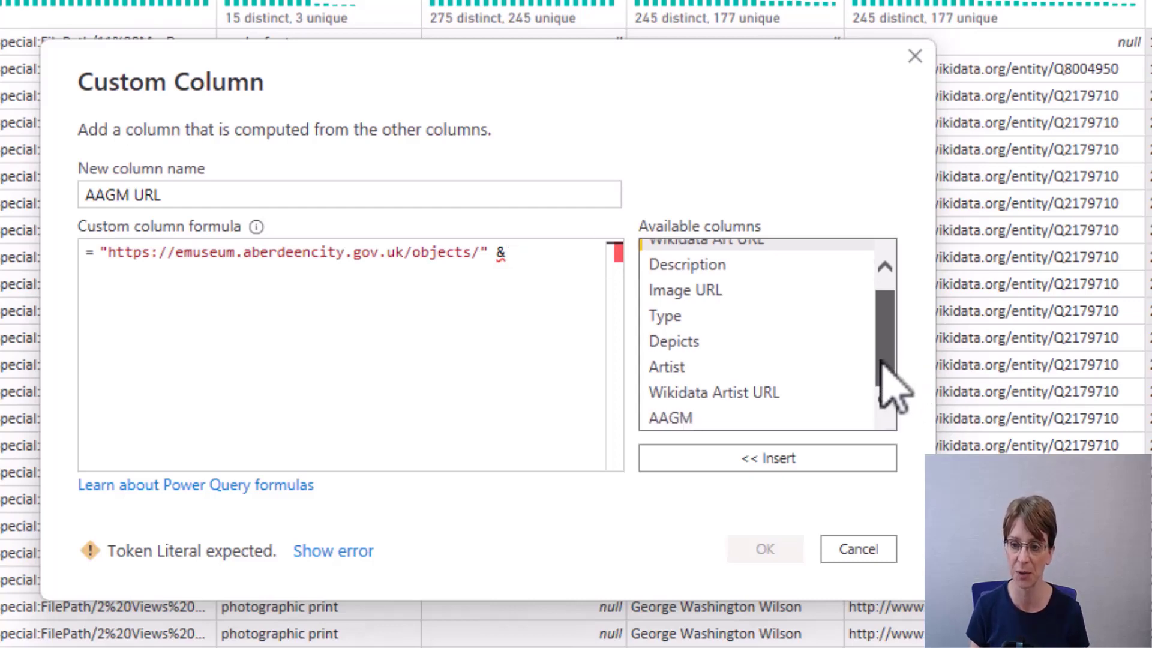
pyautogui.click(764, 424)
pyautogui.click(769, 458)
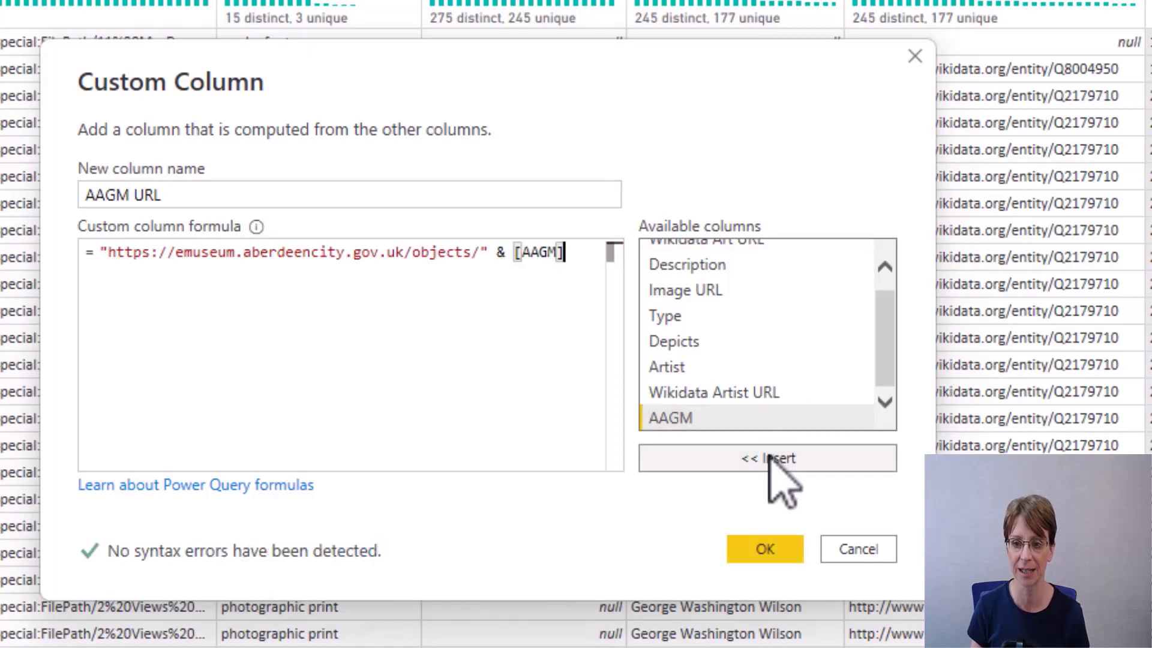
pyautogui.click(766, 550)
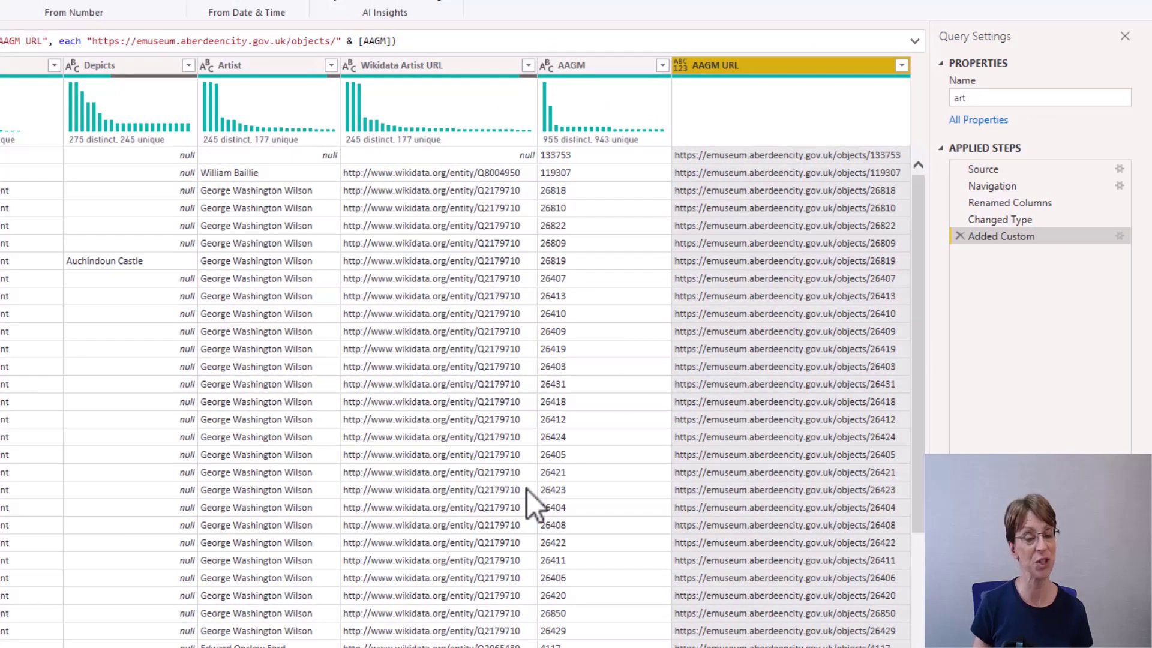
# Copy the AAGM URL value for object 26412 and load it in Chrome to check the generated link.
pyautogui.rightClick(823, 427)
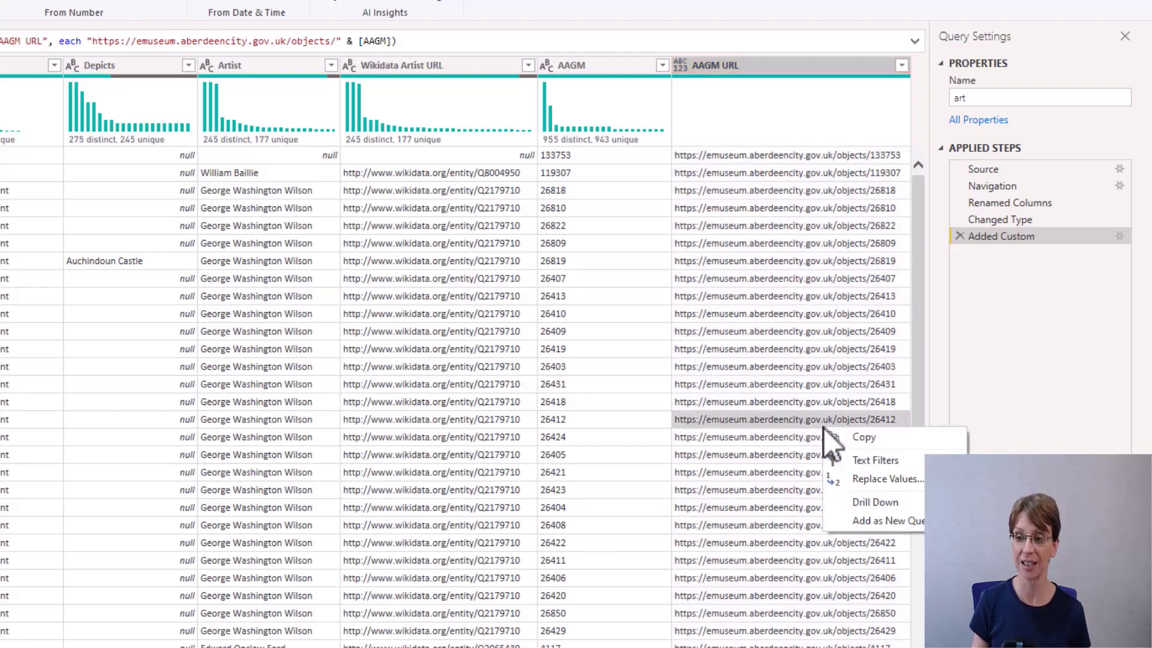
pyautogui.click(880, 439)
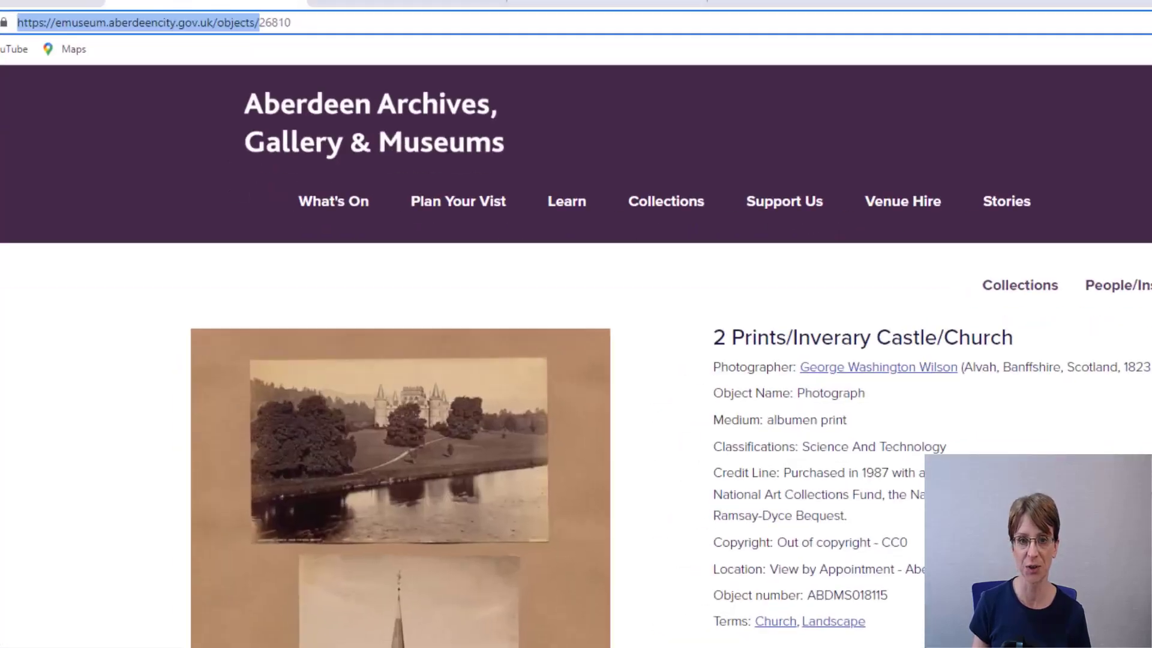
pyautogui.hotkey('ctrl', 'a')
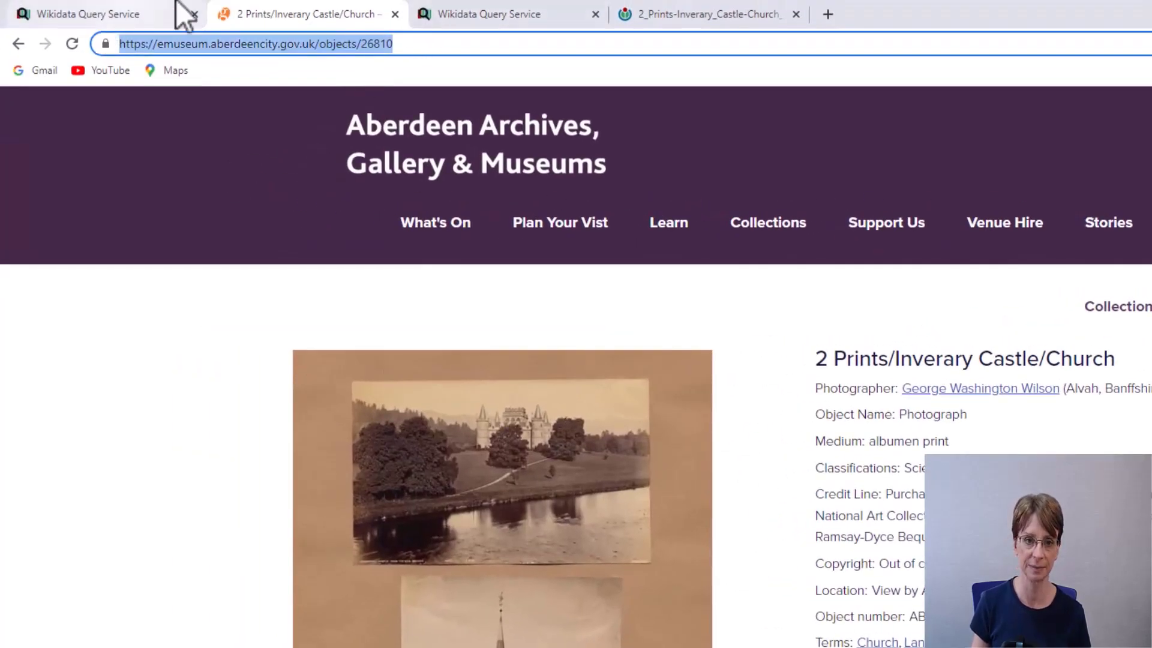
pyautogui.press('BackSpace')
pyautogui.hotkey('ctrl', 'v')
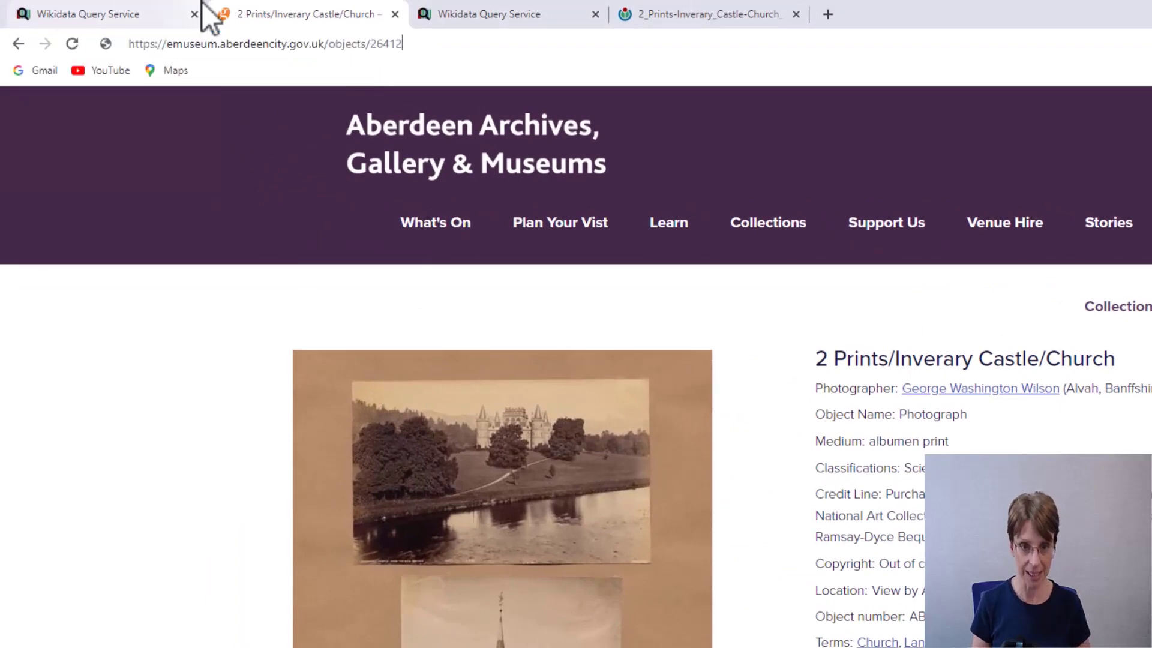
pyautogui.press('Return')
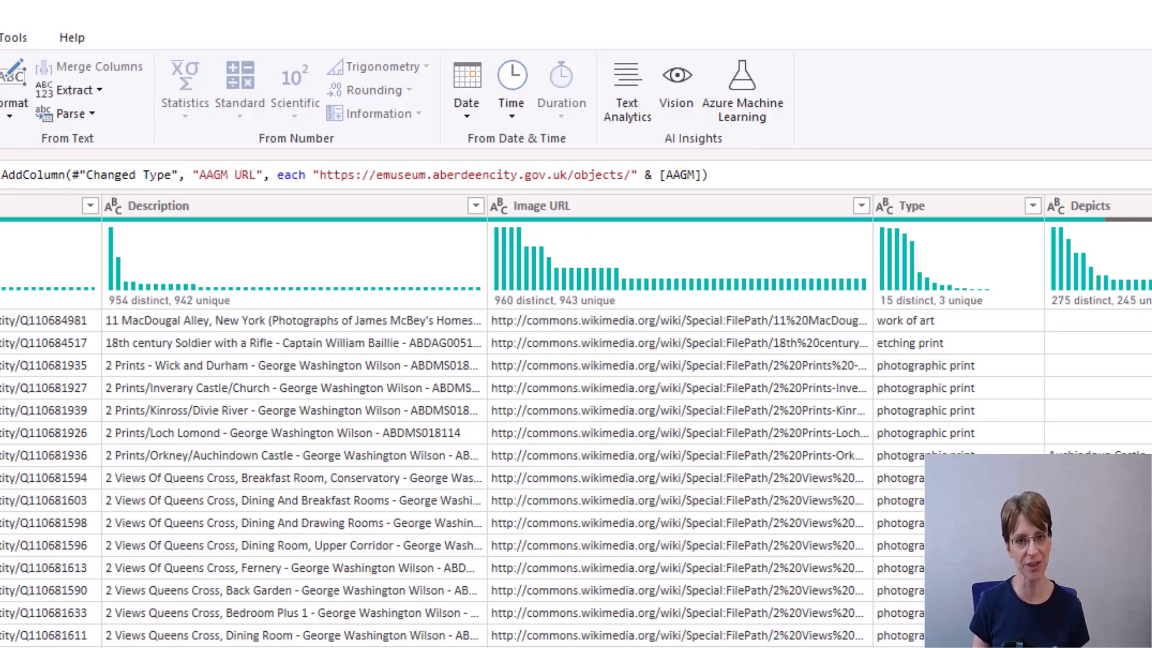
# Remove duplicate rows based on the Image URL column, and close and apply the query changes.
pyautogui.click(859, 206)
pyautogui.rightClick(810, 212)
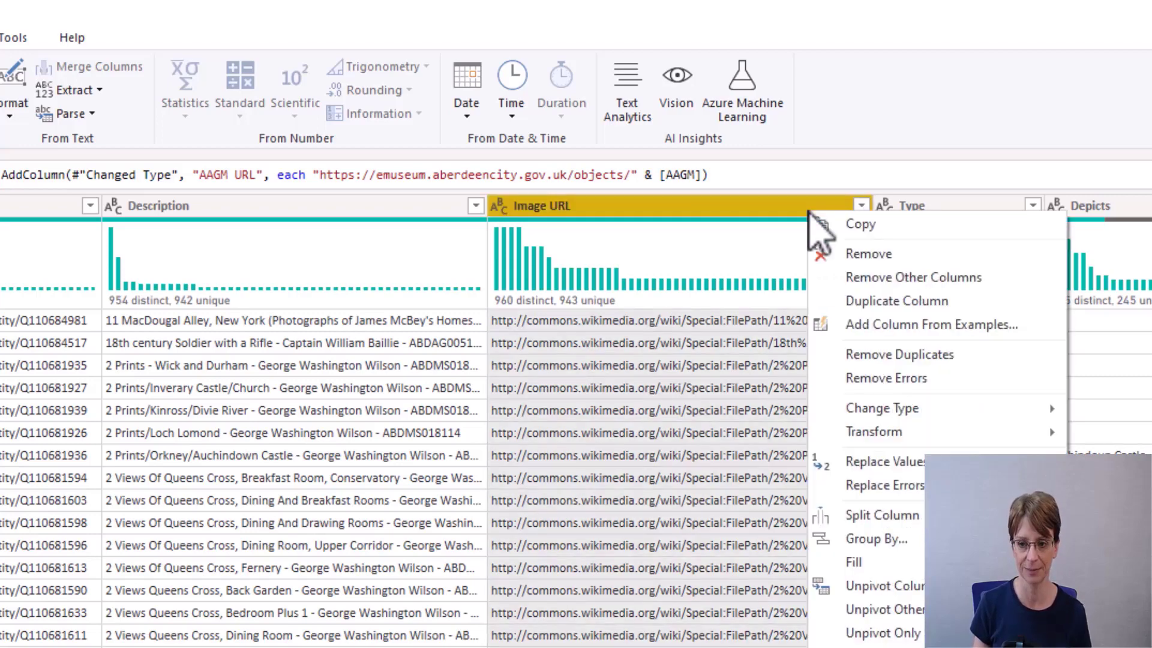
pyautogui.click(879, 355)
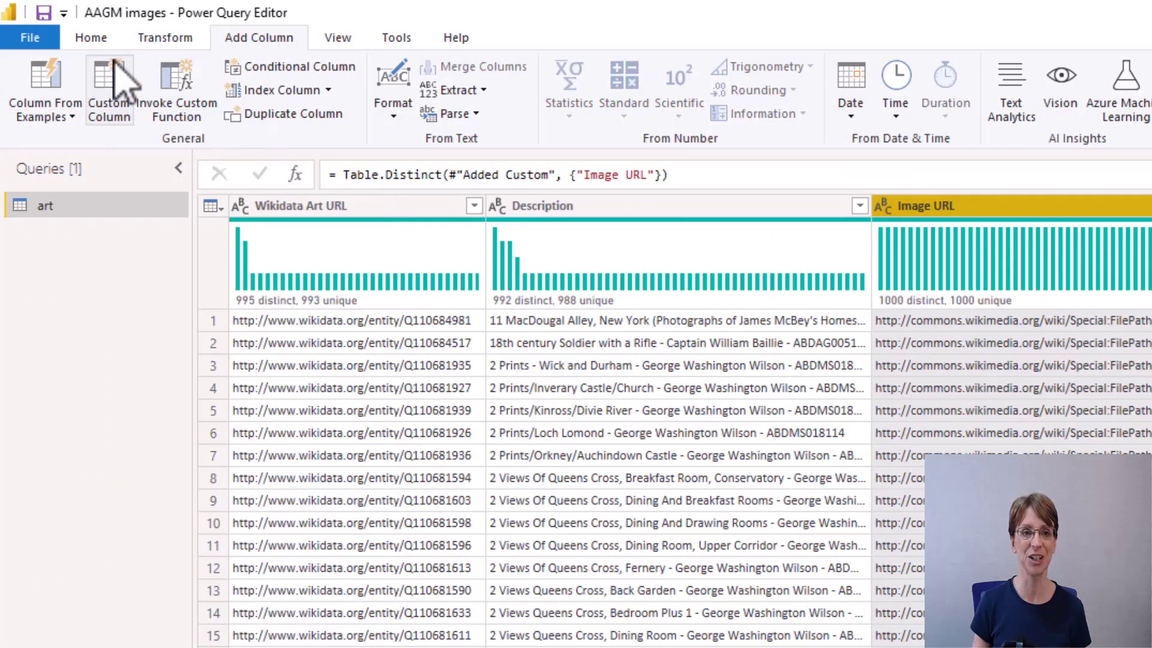
pyautogui.click(108, 40)
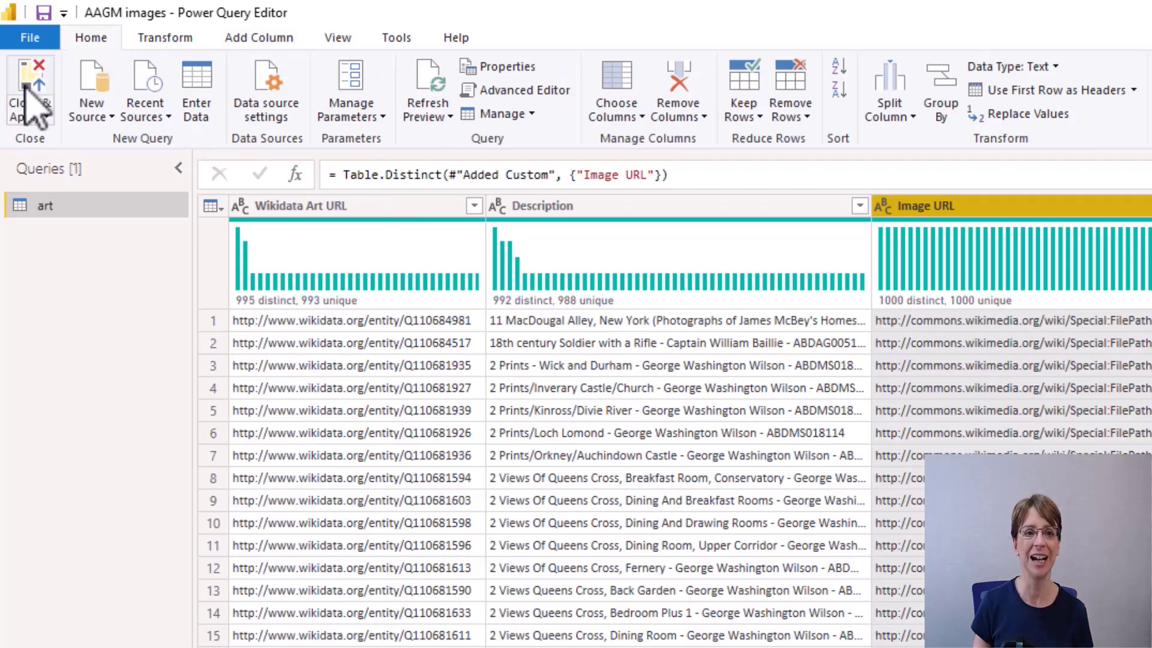
pyautogui.click(27, 90)
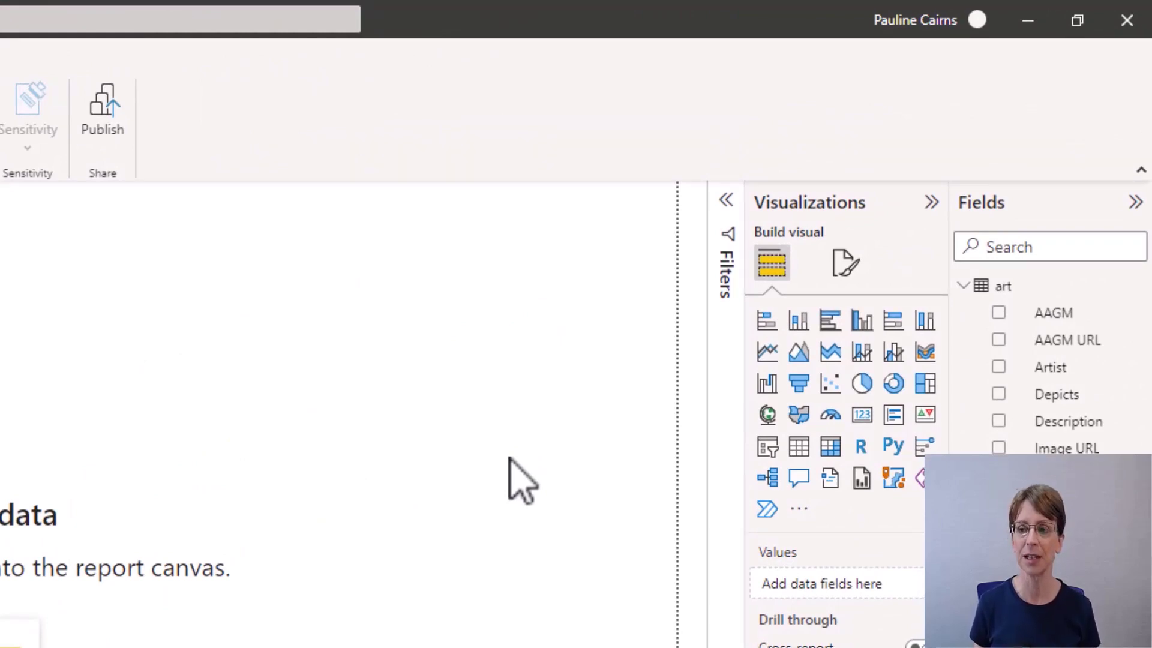
# Add Artist as a filter on this page, selecting all values except (Blank).
pyautogui.click(726, 200)
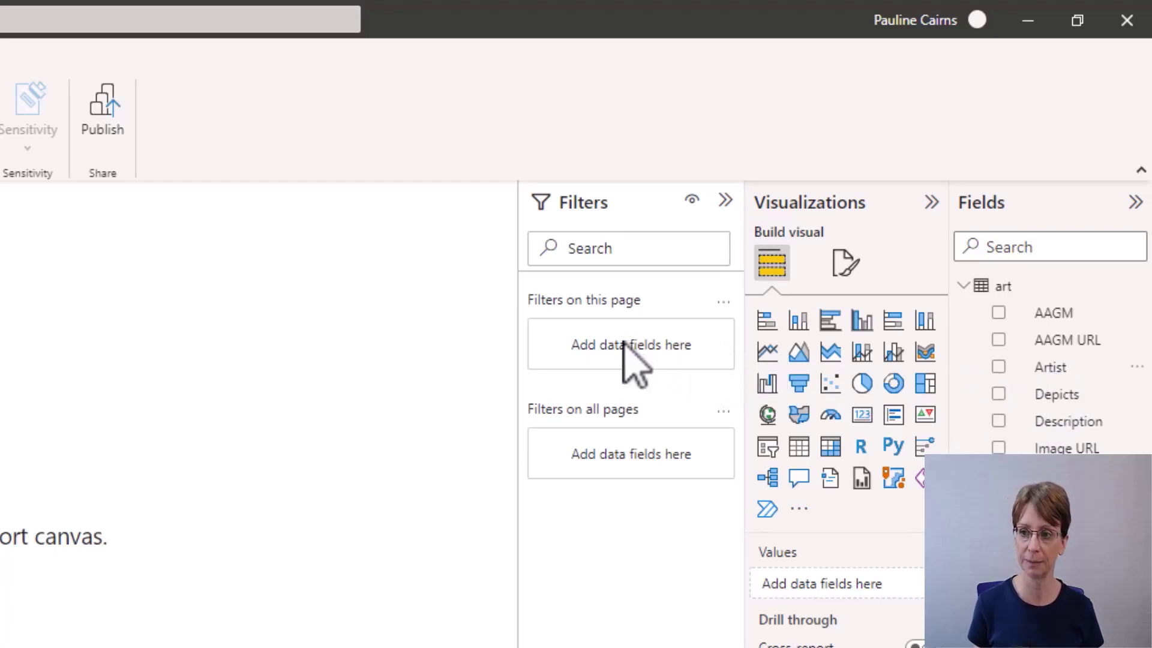
pyautogui.moveTo(626, 354); pyautogui.dragTo(630, 360)
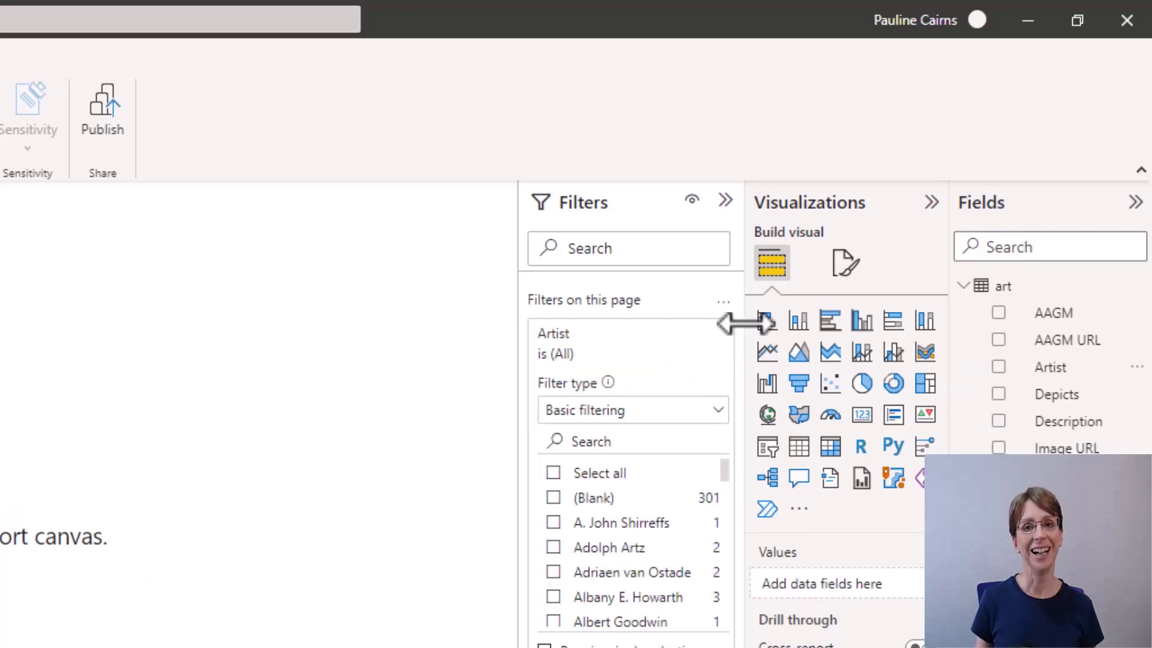
pyautogui.click(553, 473)
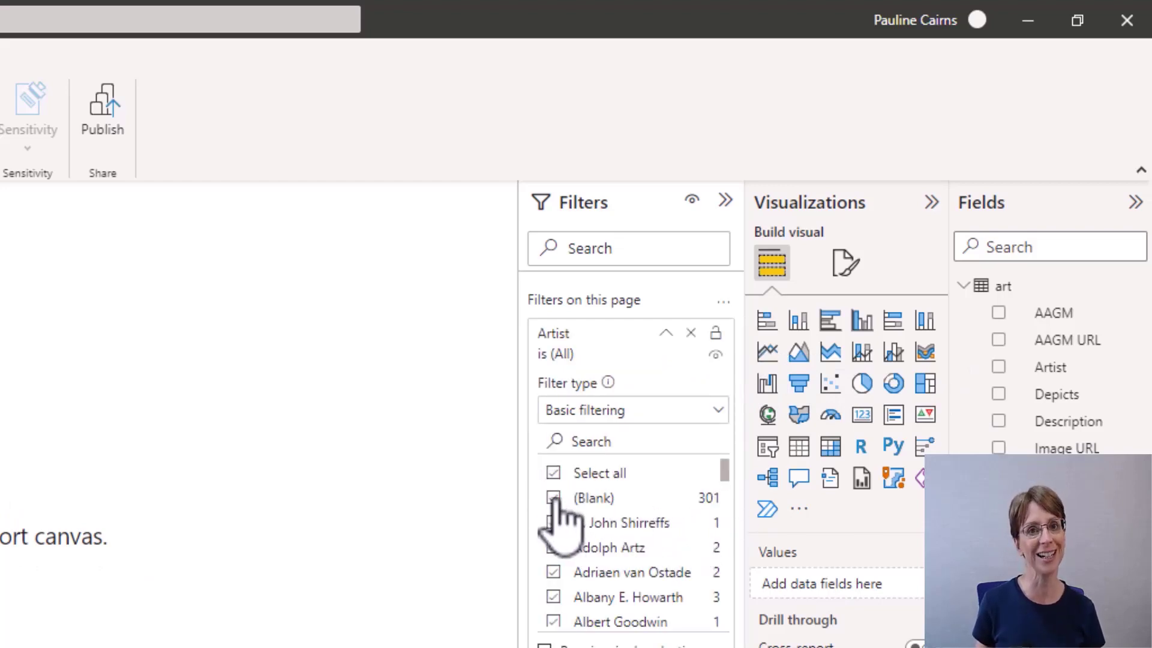
pyautogui.click(552, 498)
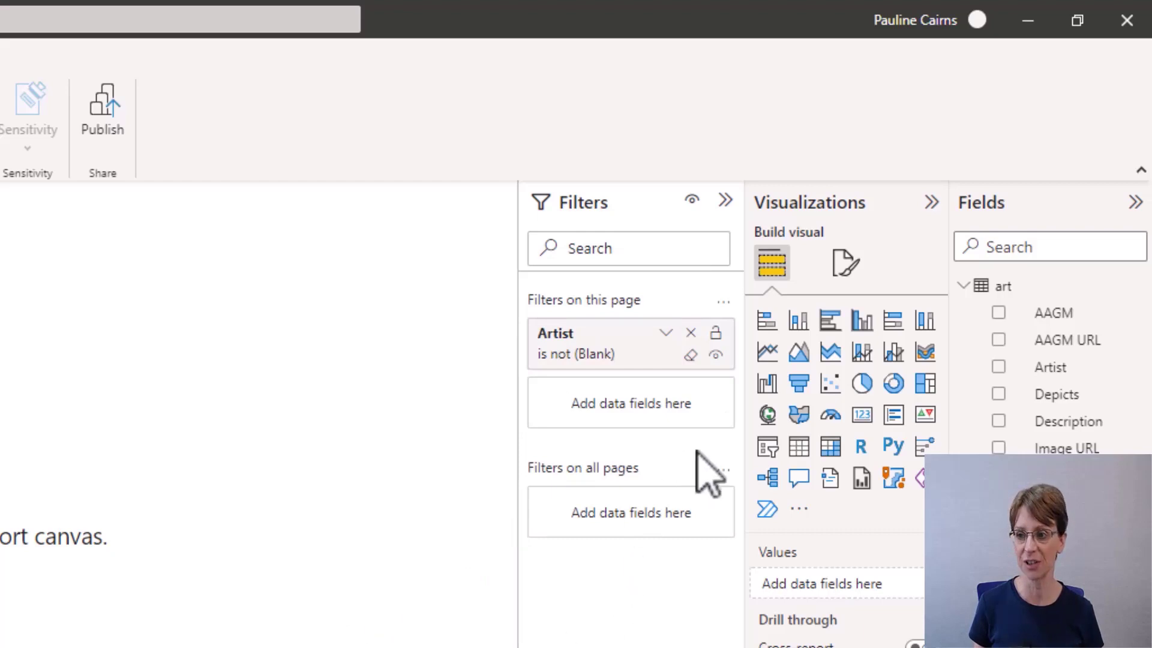
# Add a slicer to the report page with Artist as its field.
pyautogui.click(769, 448)
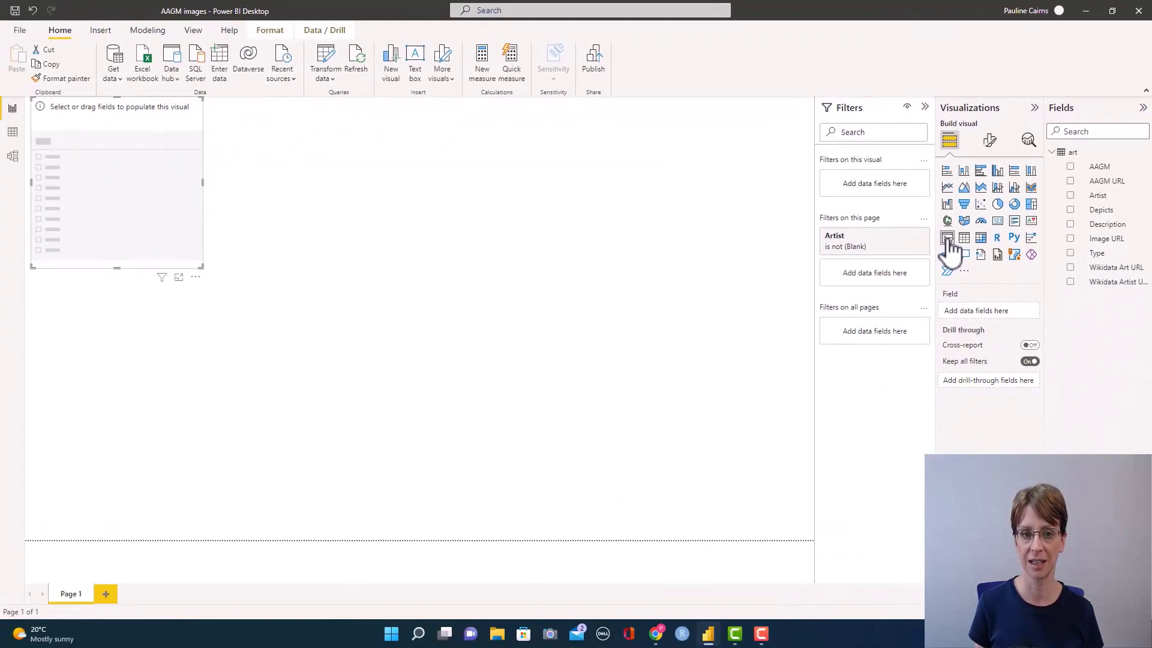
pyautogui.moveTo(1101, 198); pyautogui.dragTo(1010, 316)
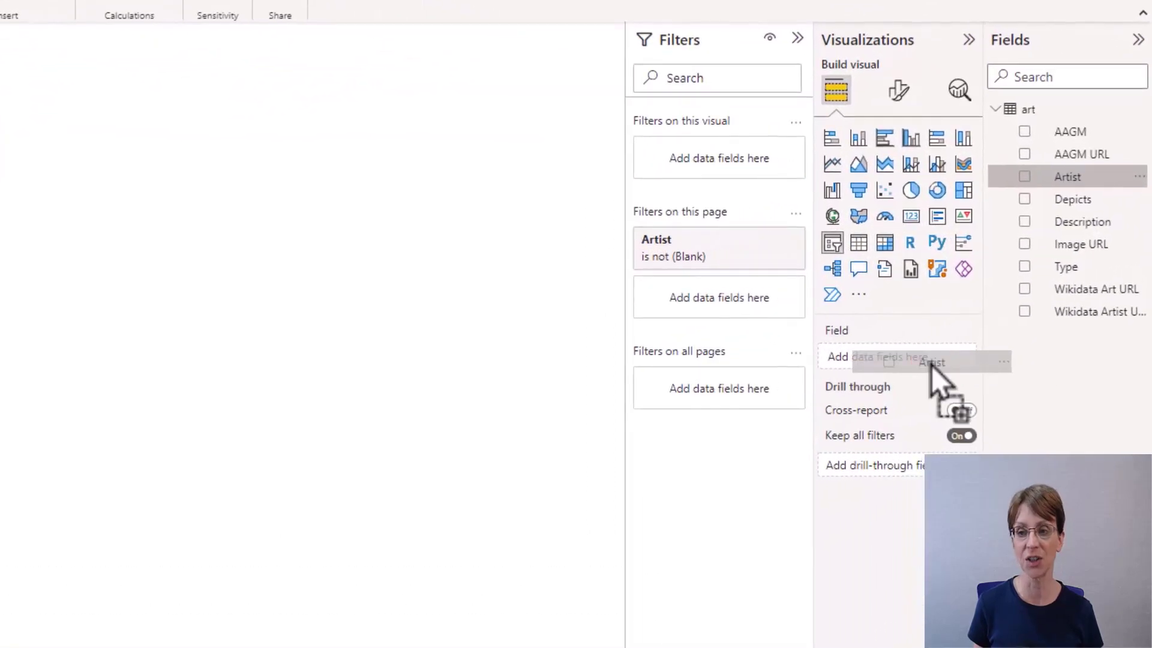
pyautogui.moveTo(931, 365); pyautogui.dragTo(923, 362)
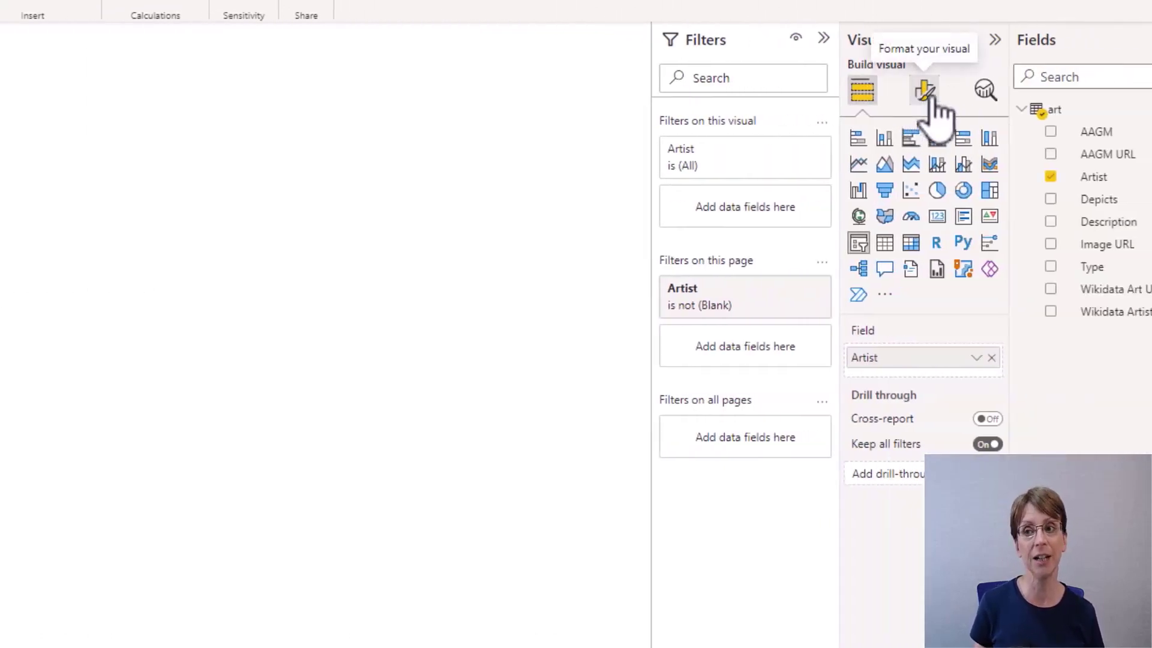
# Set the orientation of the Artist slicer to Horizontal in its slicer settings.
pyautogui.click(931, 99)
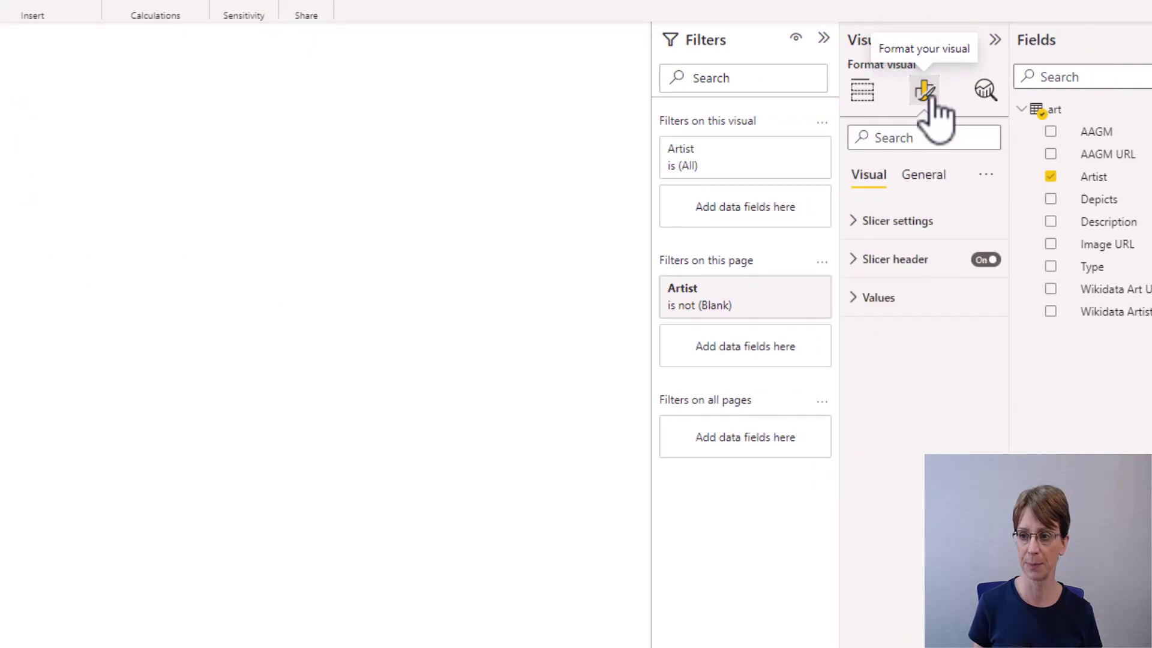
pyautogui.click(858, 225)
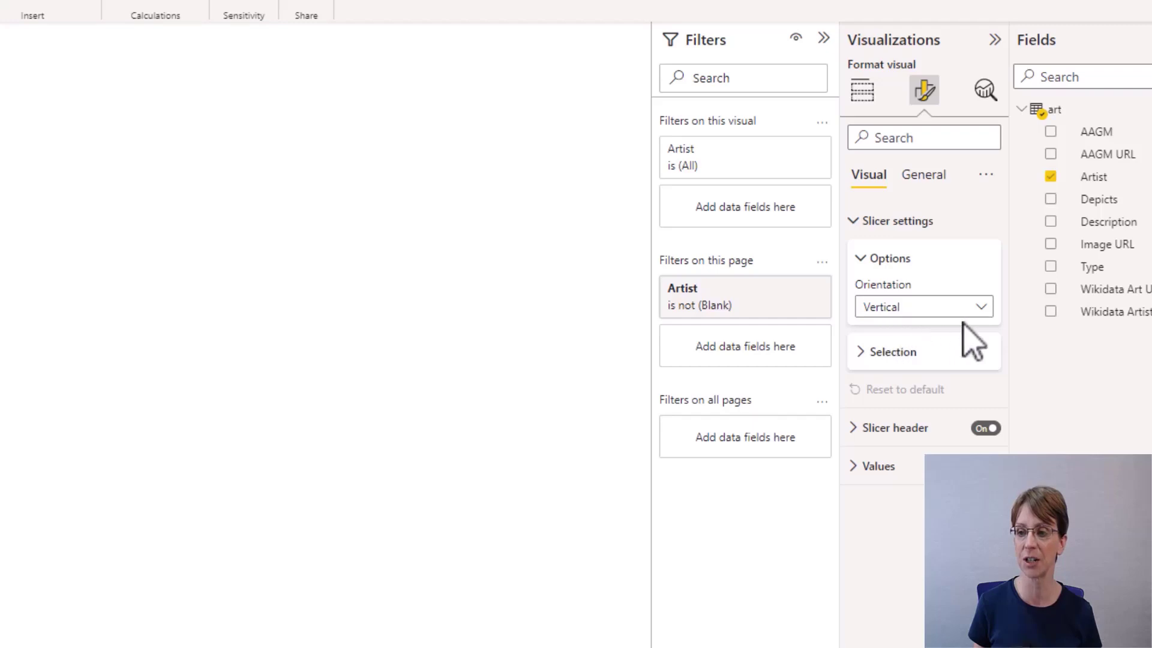
pyautogui.click(984, 318)
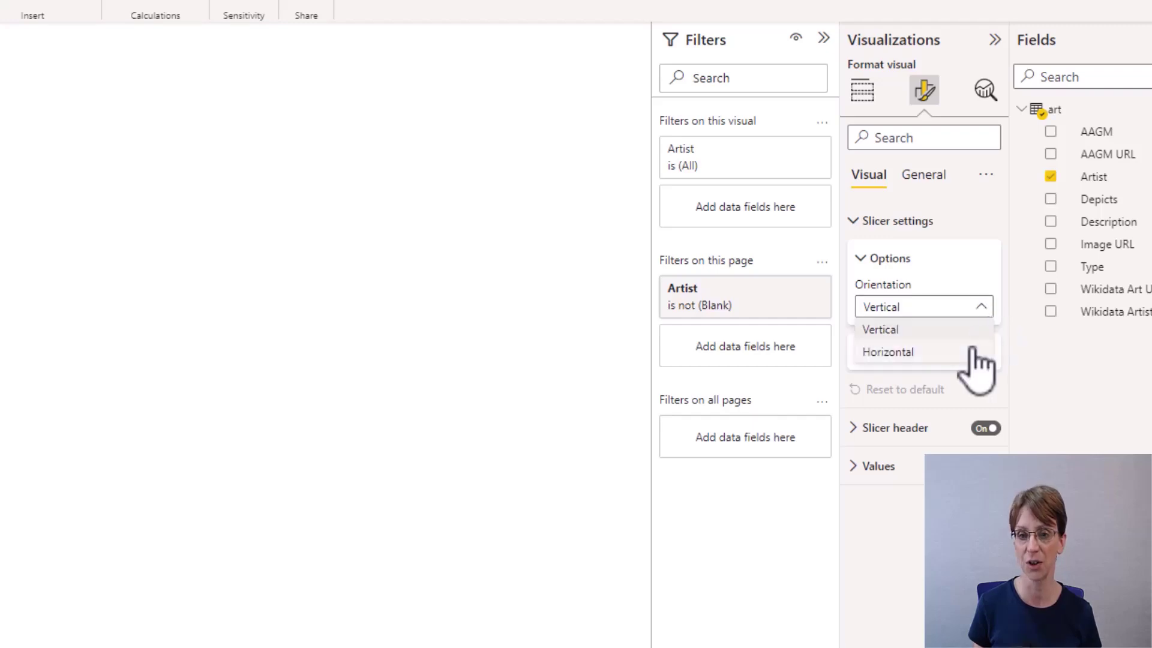
pyautogui.click(973, 351)
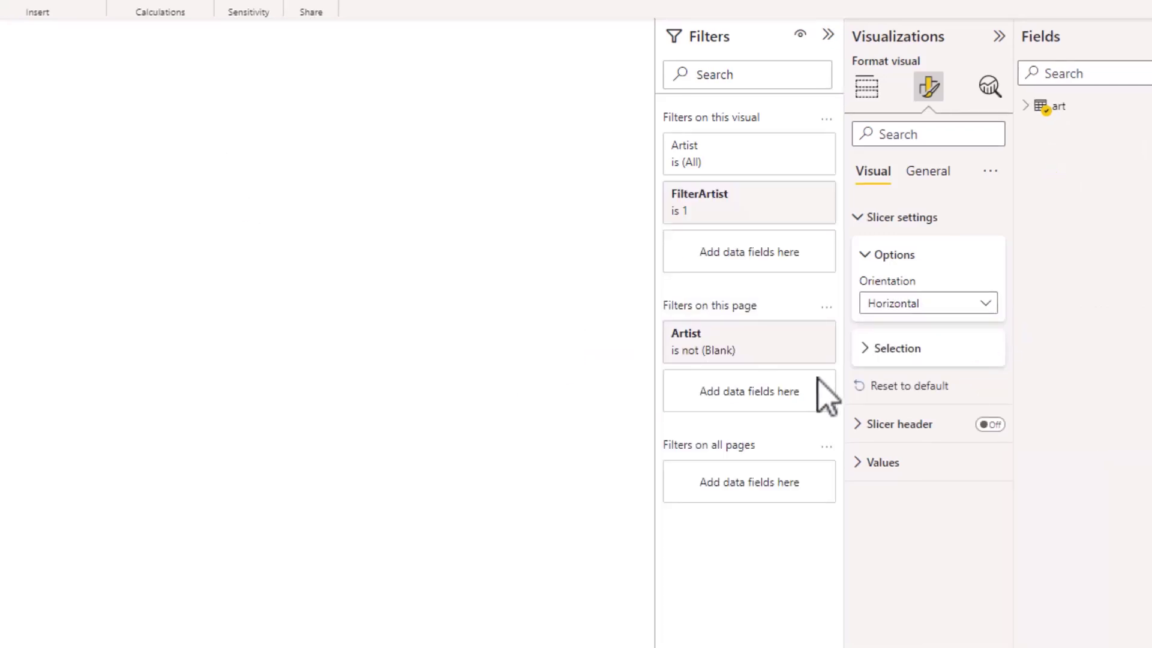
pyautogui.click(866, 349)
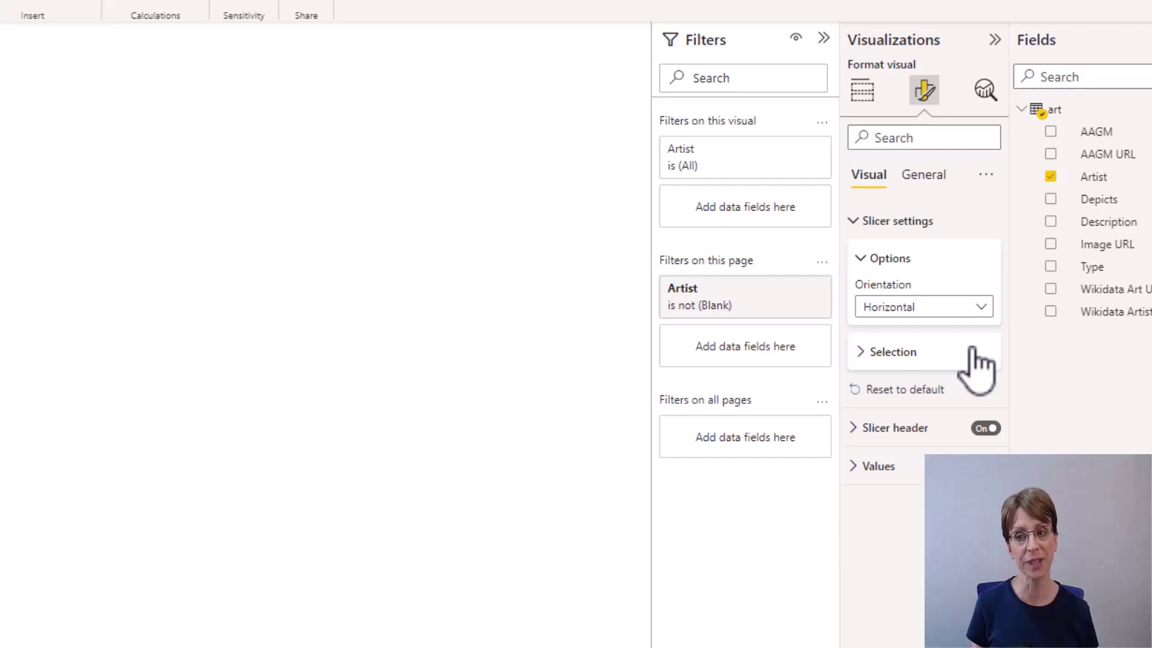
# Turn off the Artist slicer's header and resize the slicer into a single row of buttons across the full page width.
pyautogui.click(984, 428)
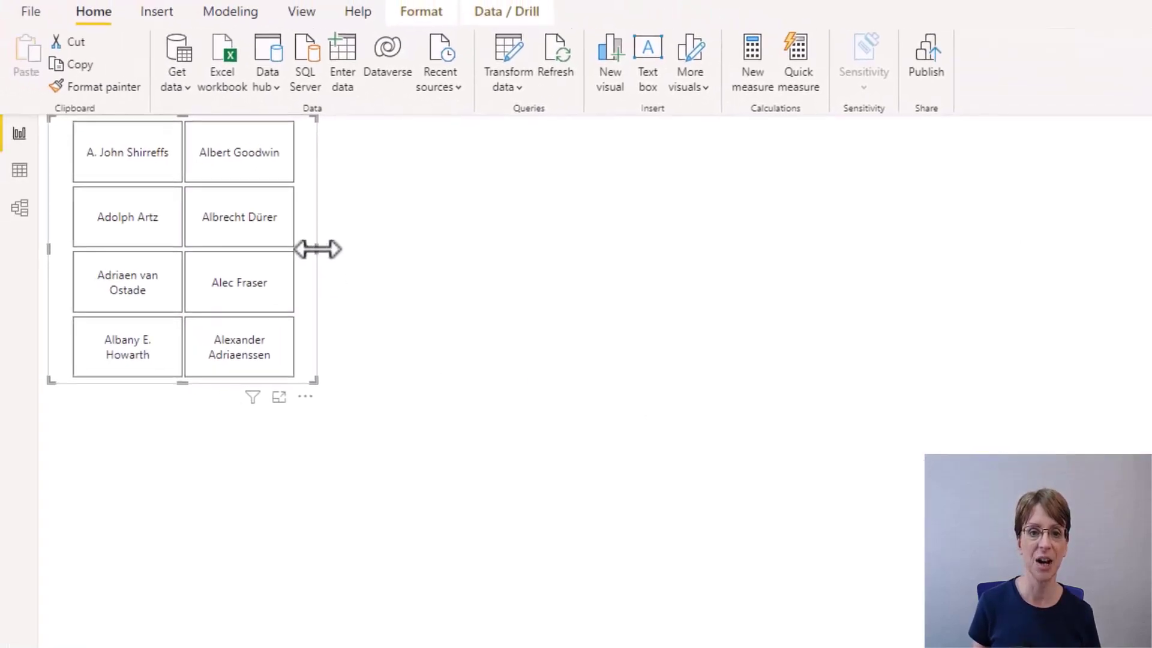
pyautogui.moveTo(618, 249); pyautogui.dragTo(1151, 207)
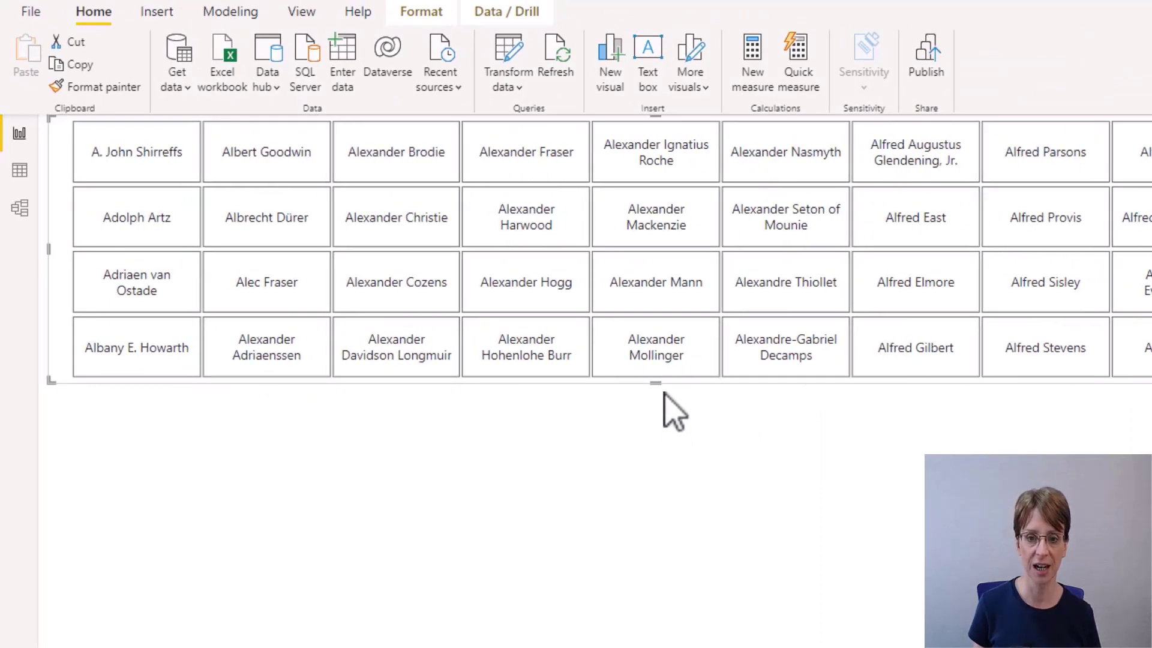
pyautogui.moveTo(656, 381); pyautogui.dragTo(669, 209)
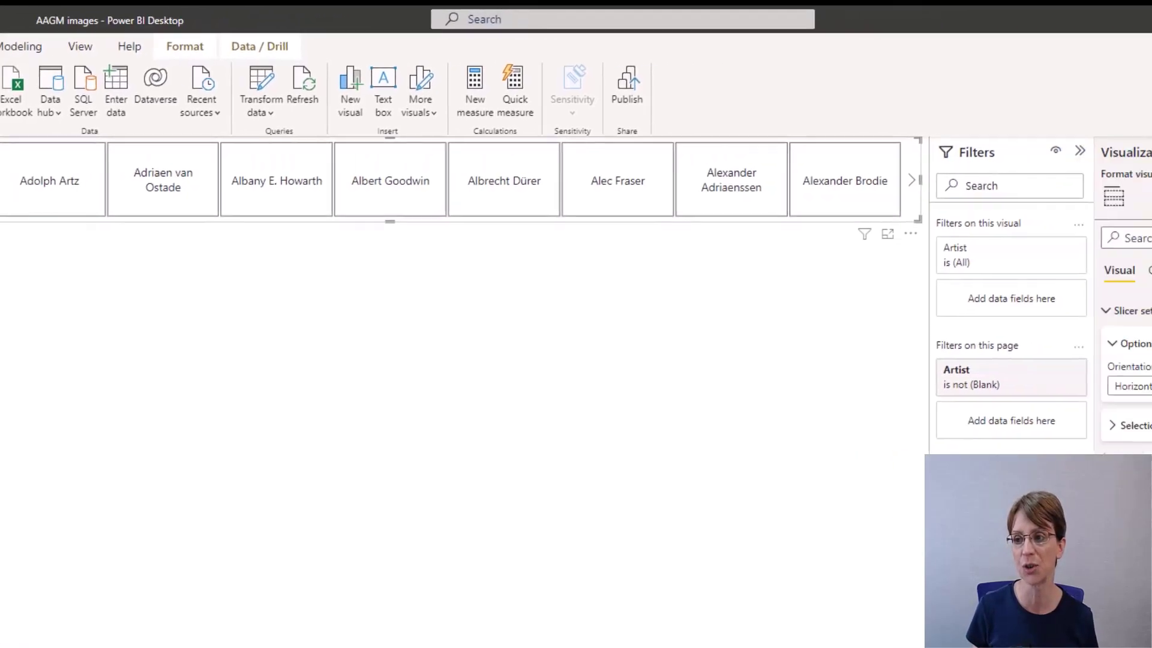
# Start a new measure in the art table and name it FilterArtist.
pyautogui.click(1139, 210)
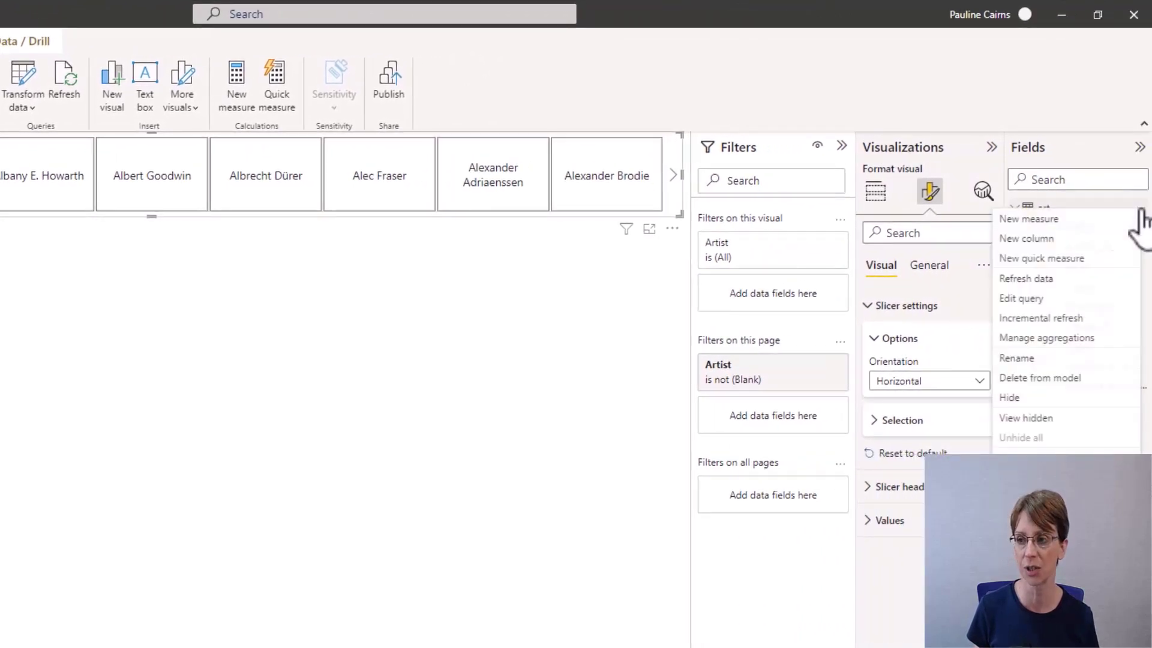
pyautogui.click(1047, 221)
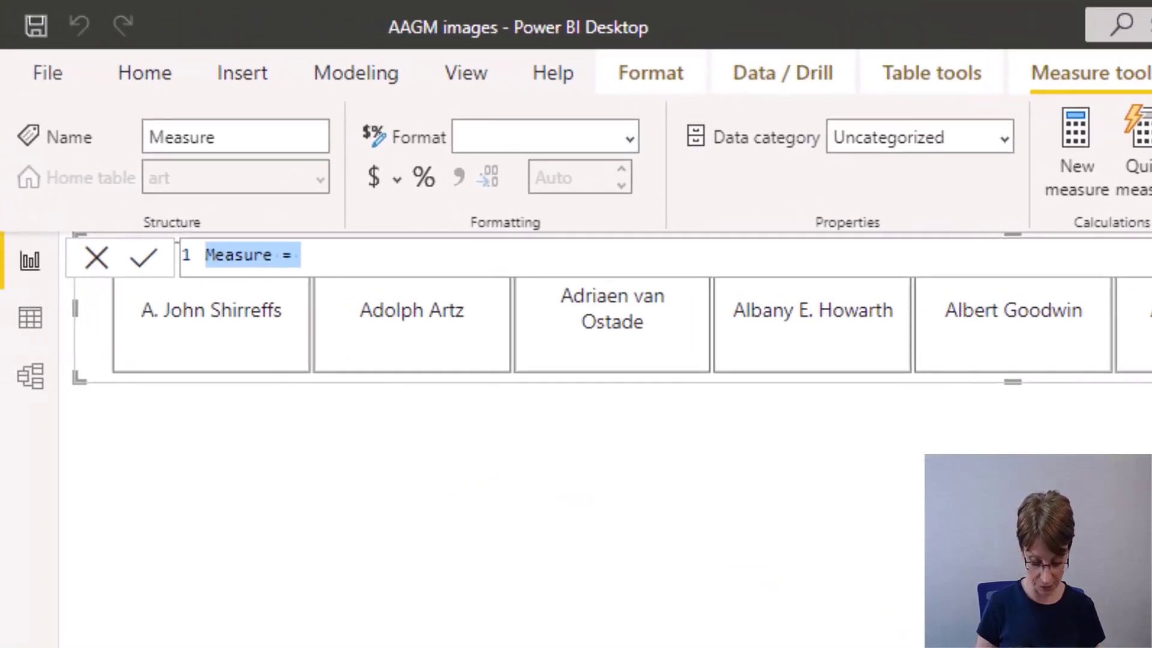
pyautogui.write('FilterAr')
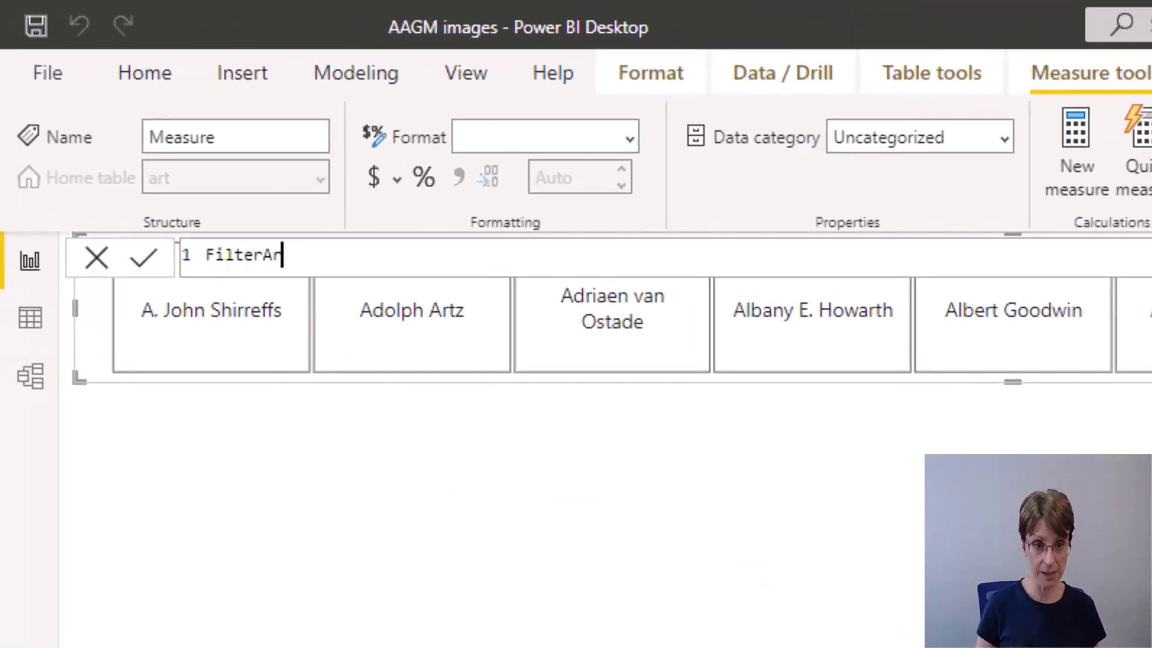
pyautogui.write('tists')
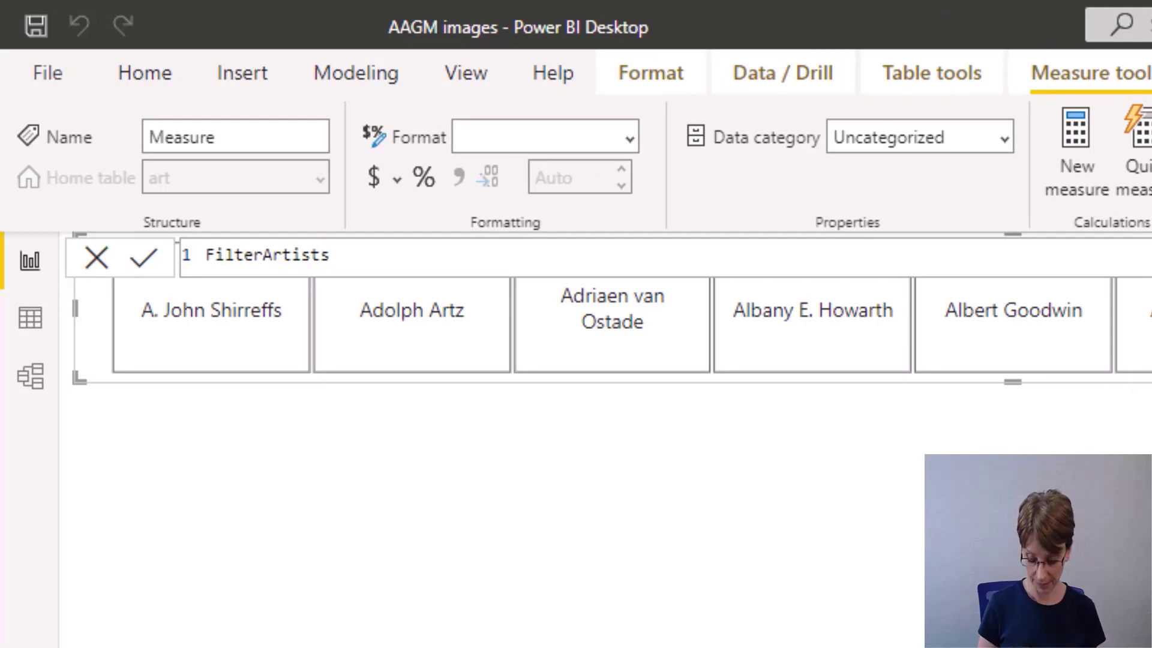
pyautogui.write(' =')
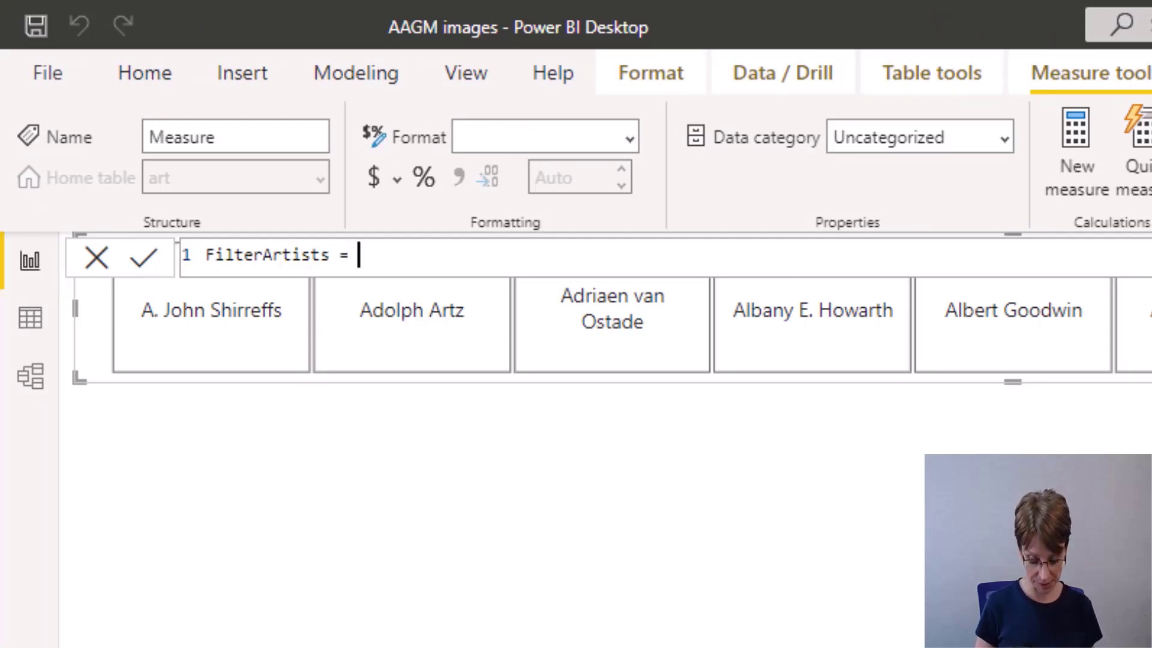
pyautogui.press('BackSpace')
pyautogui.press('BackSpace')
pyautogui.press('BackSpace')
pyautogui.press('BackSpace')
# Define the FilterArtist measure as IF(COUNT(art[Artist])>10, 1, 0) and commit the formula.
pyautogui.write('= IF(')
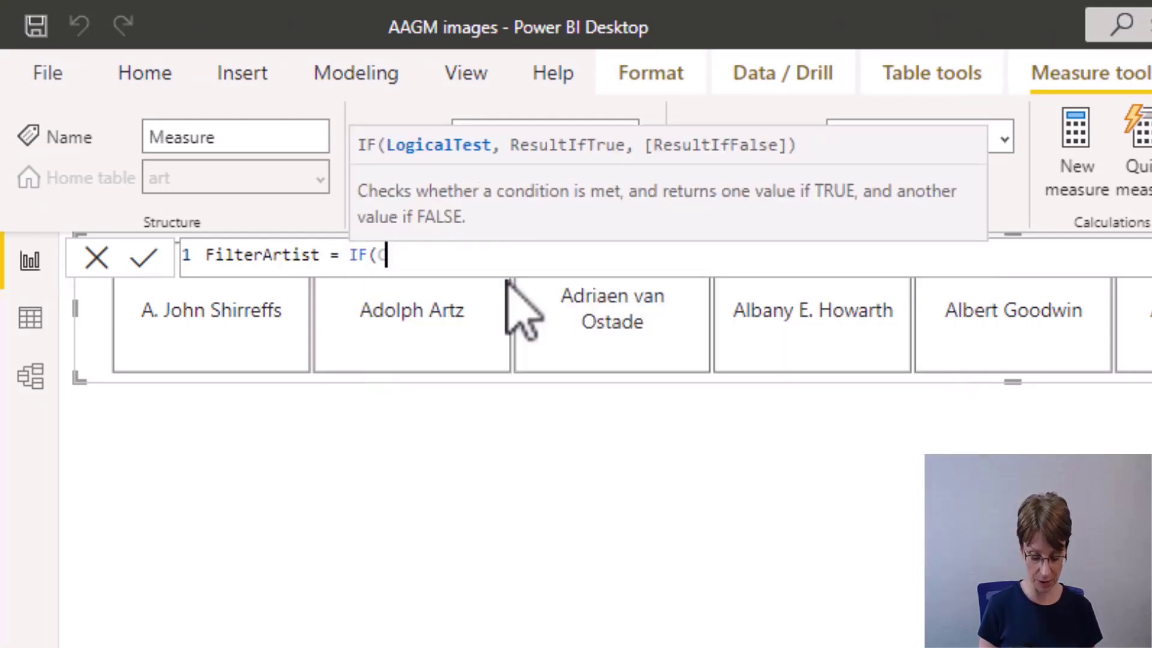
pyautogui.write('COUNT(')
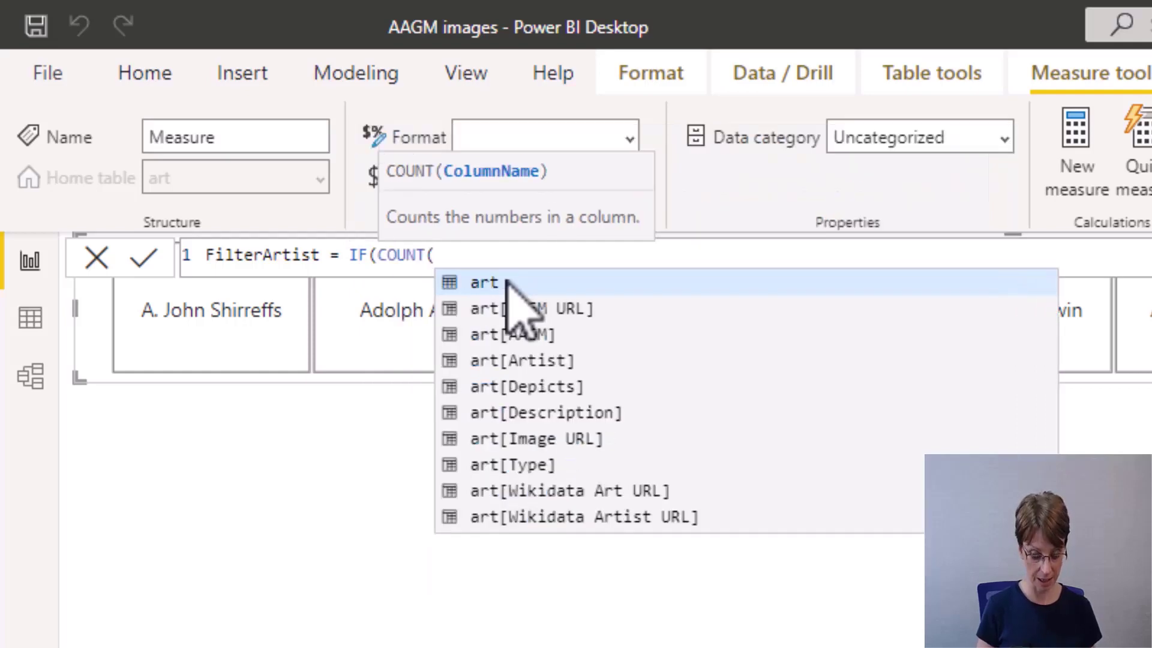
pyautogui.write('art')
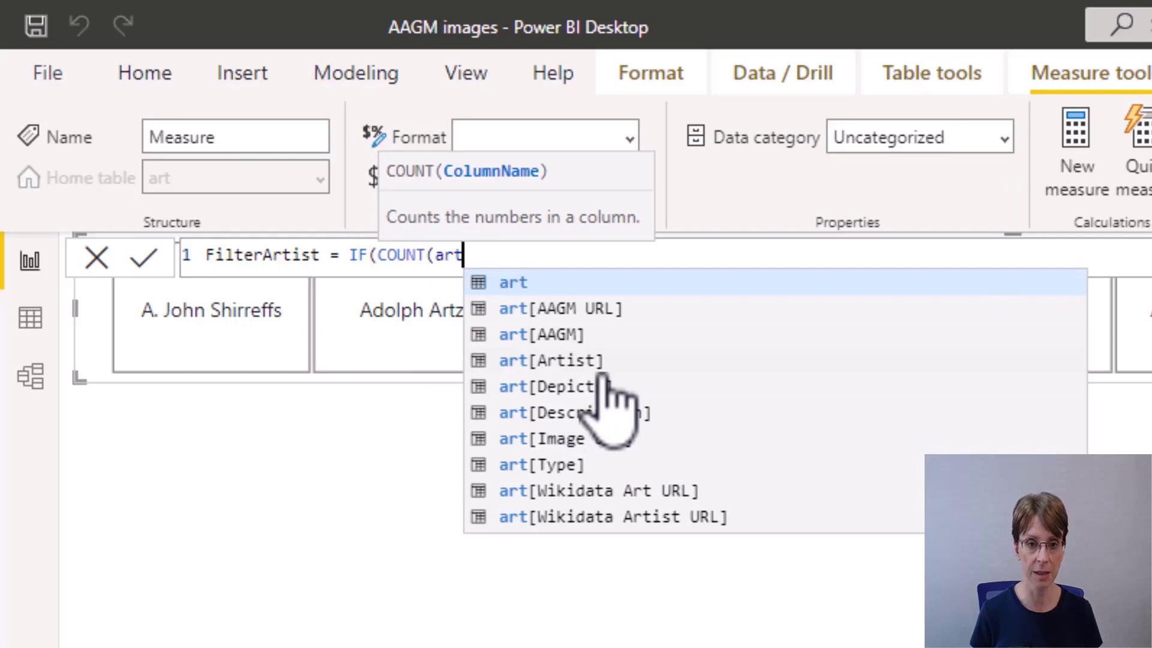
pyautogui.write('[Artist]')
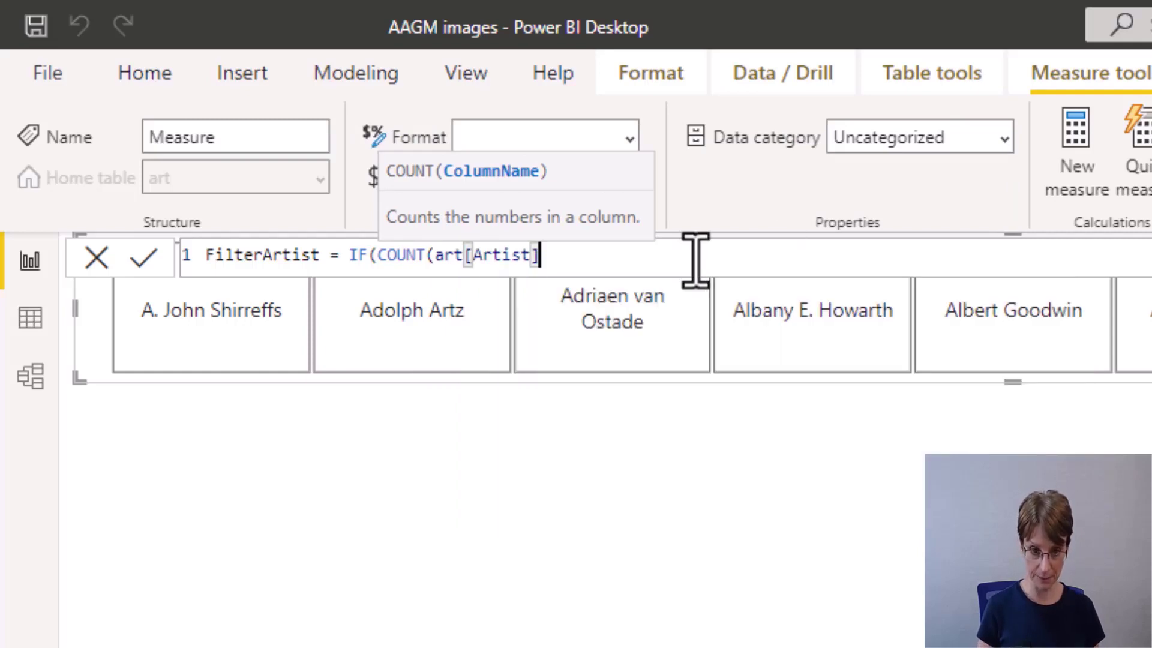
pyautogui.write(')')
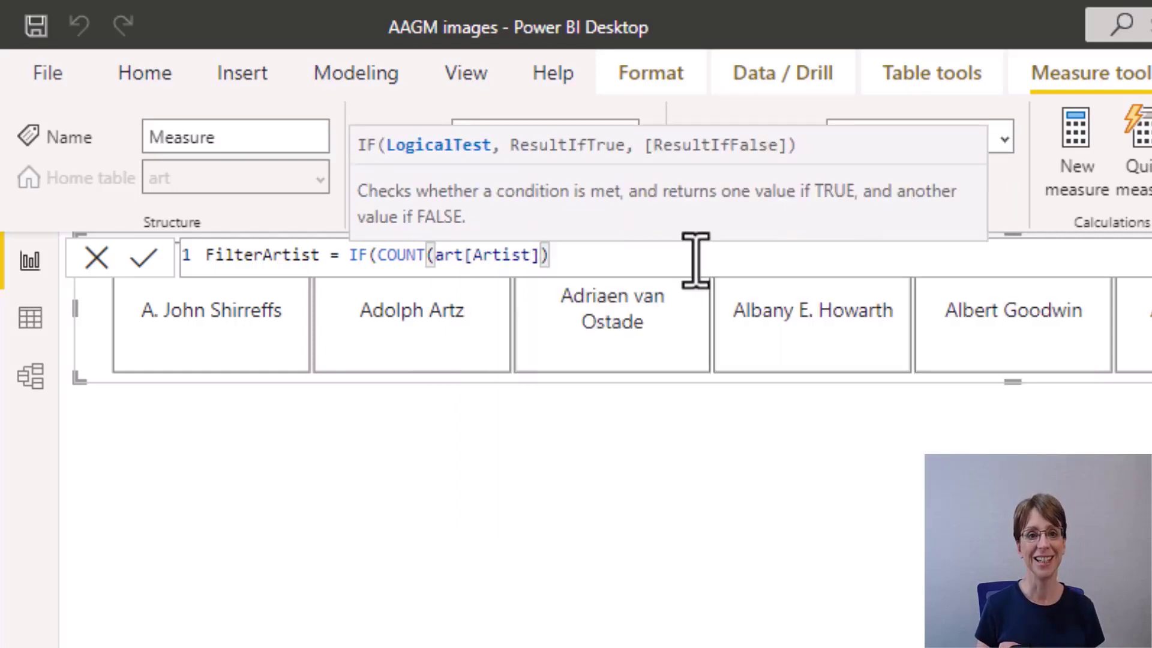
pyautogui.write('>')
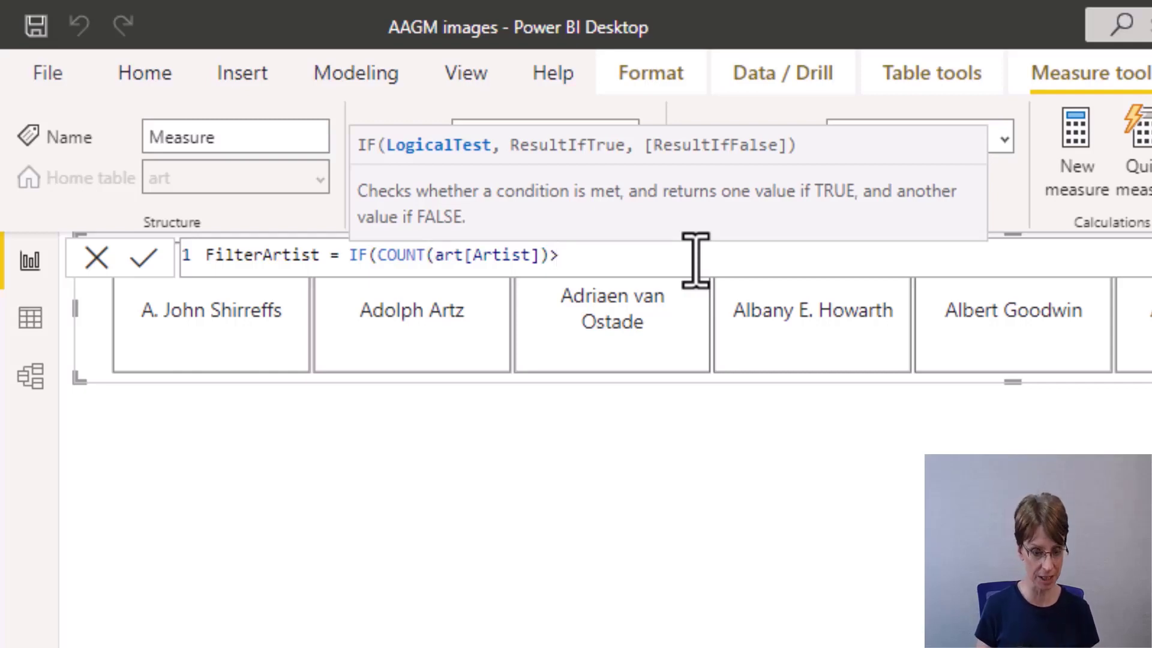
pyautogui.write('10')
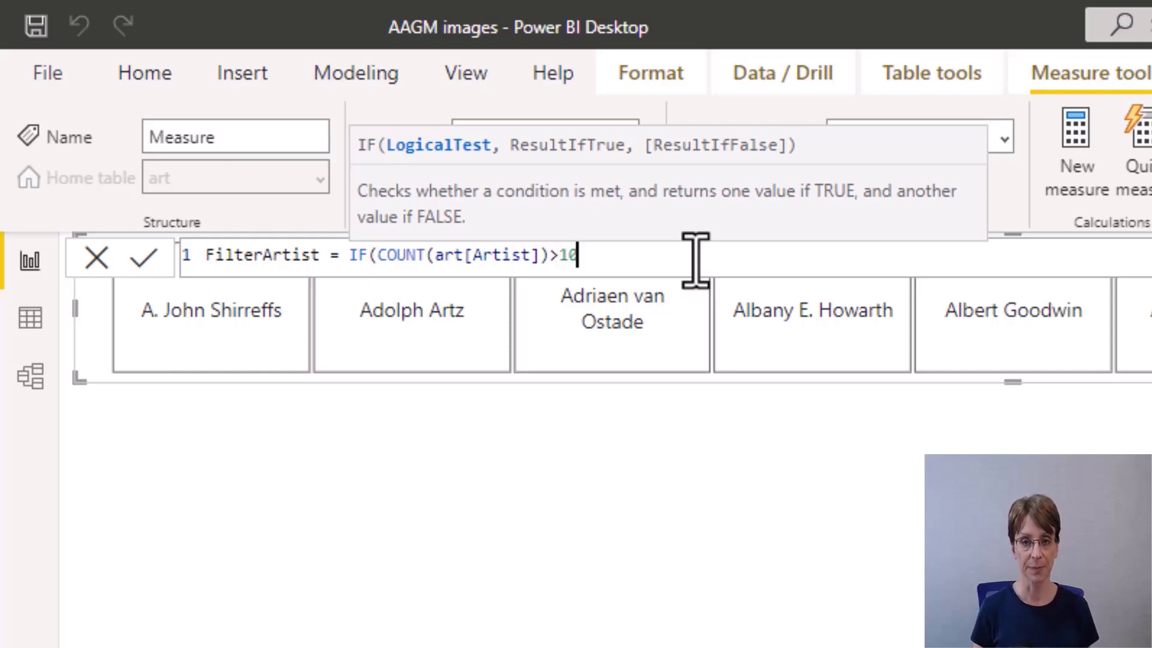
pyautogui.write(',')
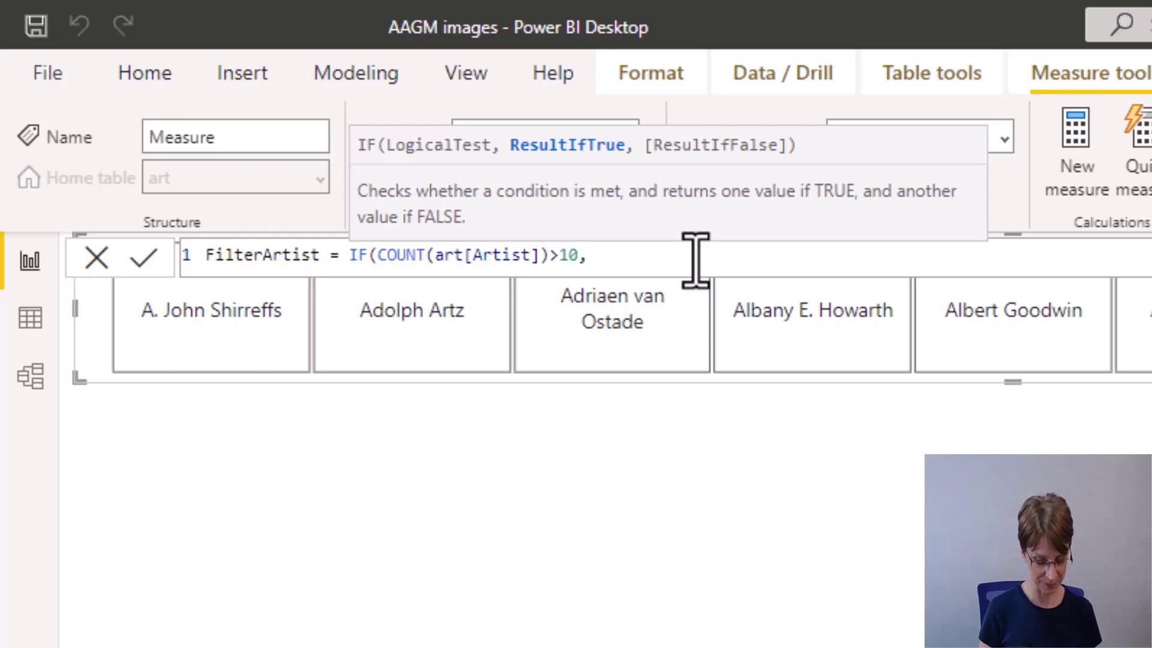
pyautogui.write(' 1')
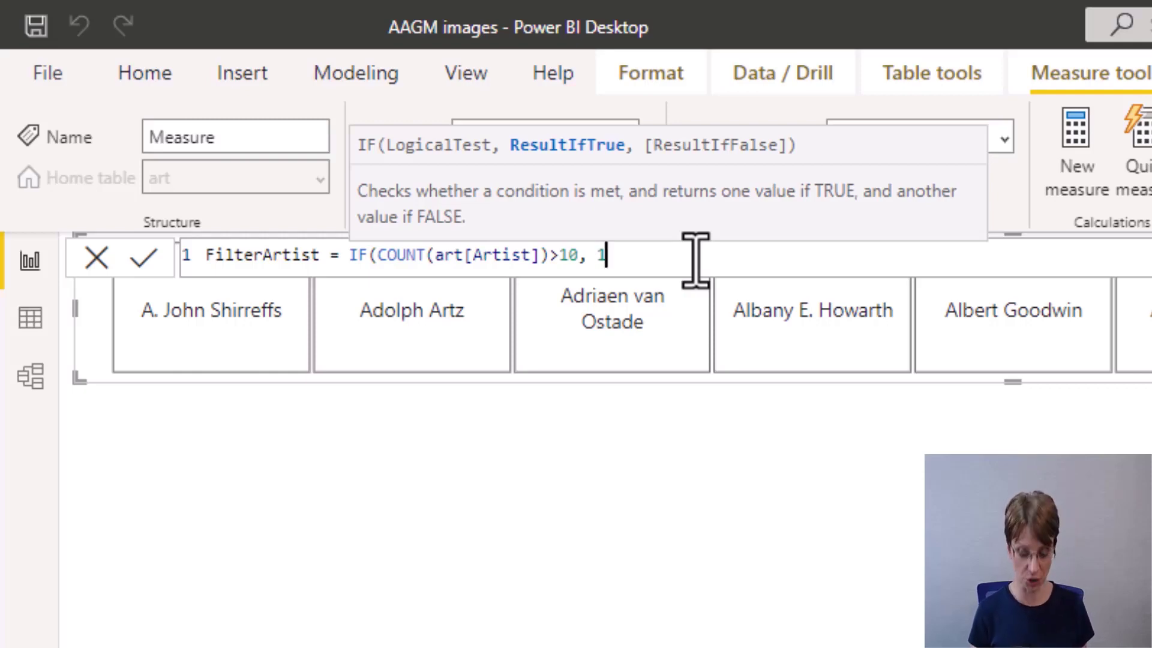
pyautogui.write(', 0')
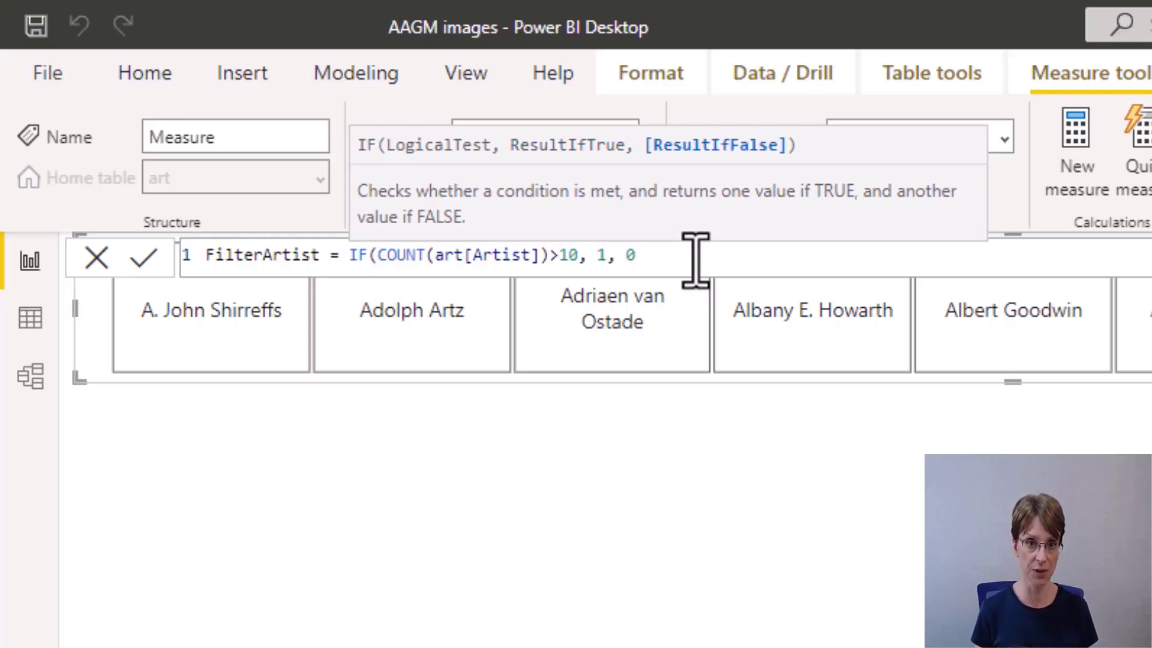
pyautogui.write(')')
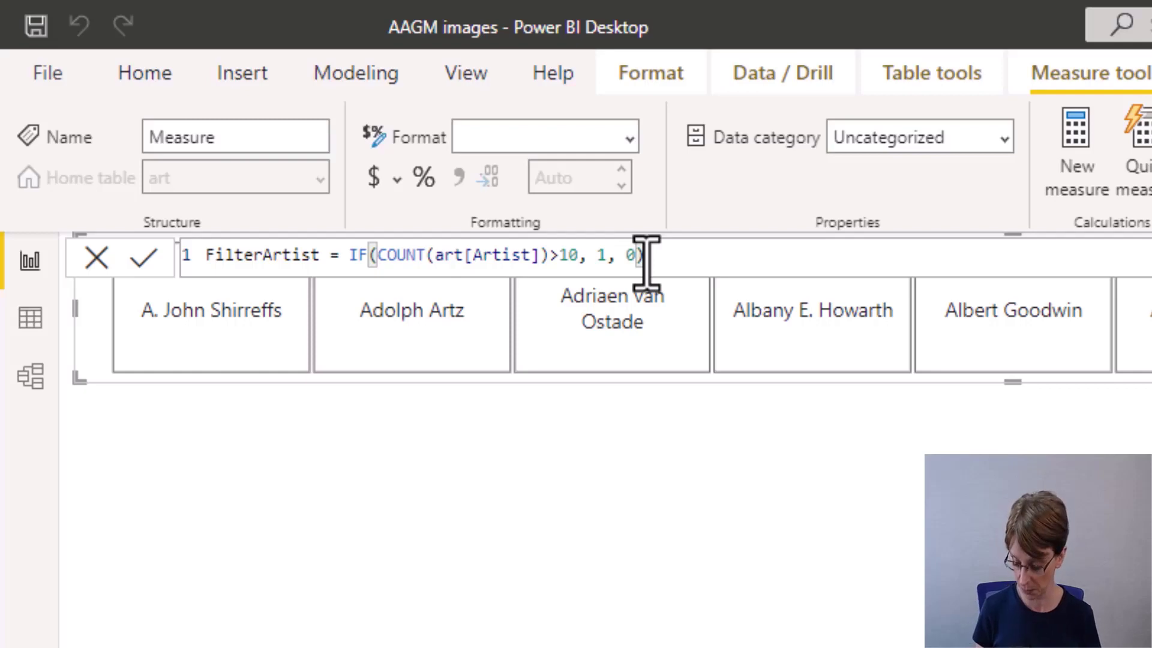
pyautogui.press('Return')
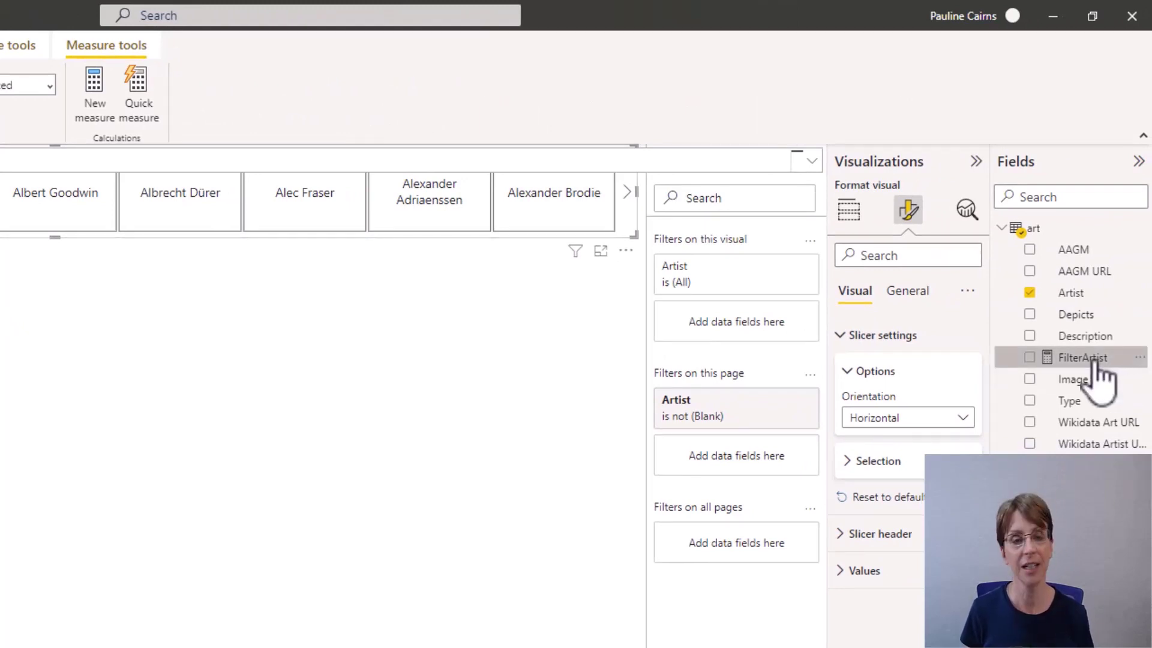
# Add FilterArtist as a visual-level filter on the Artist slicer, showing items when the value is 1, and apply it.
pyautogui.moveTo(1092, 358); pyautogui.dragTo(770, 325)
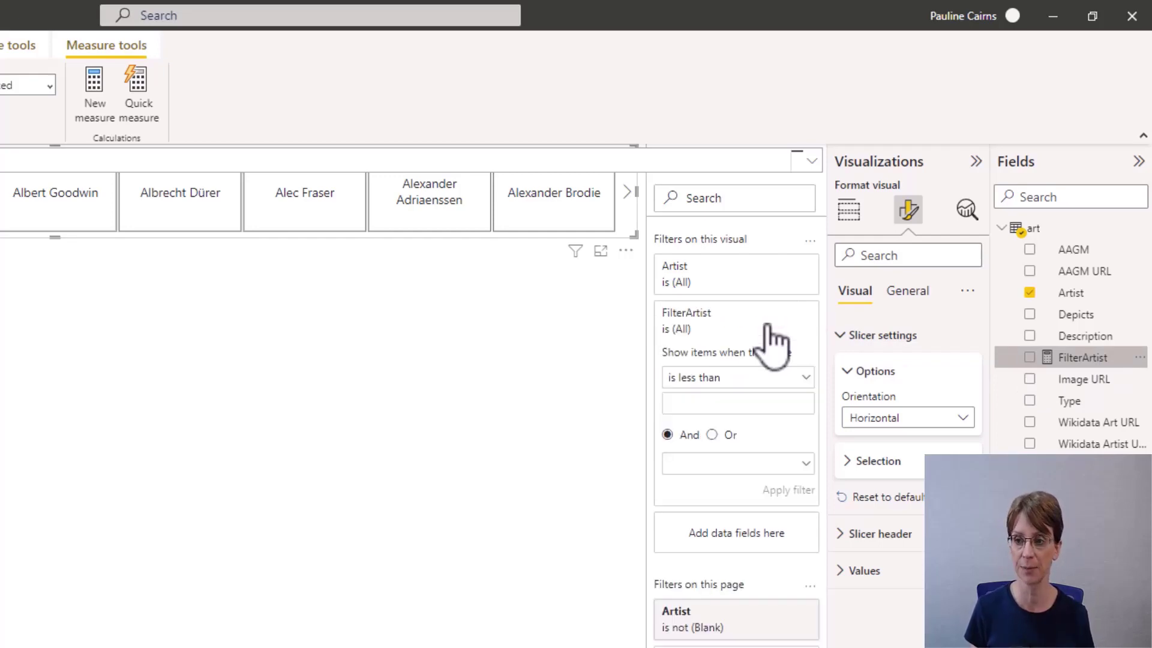
pyautogui.click(807, 379)
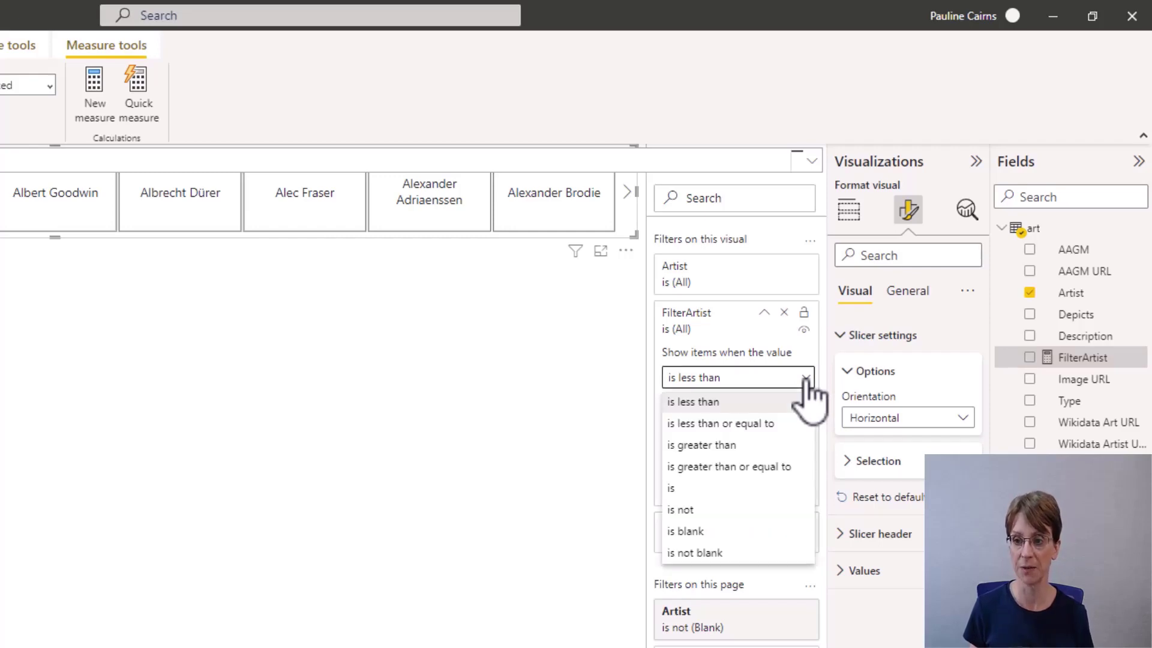
pyautogui.click(684, 488)
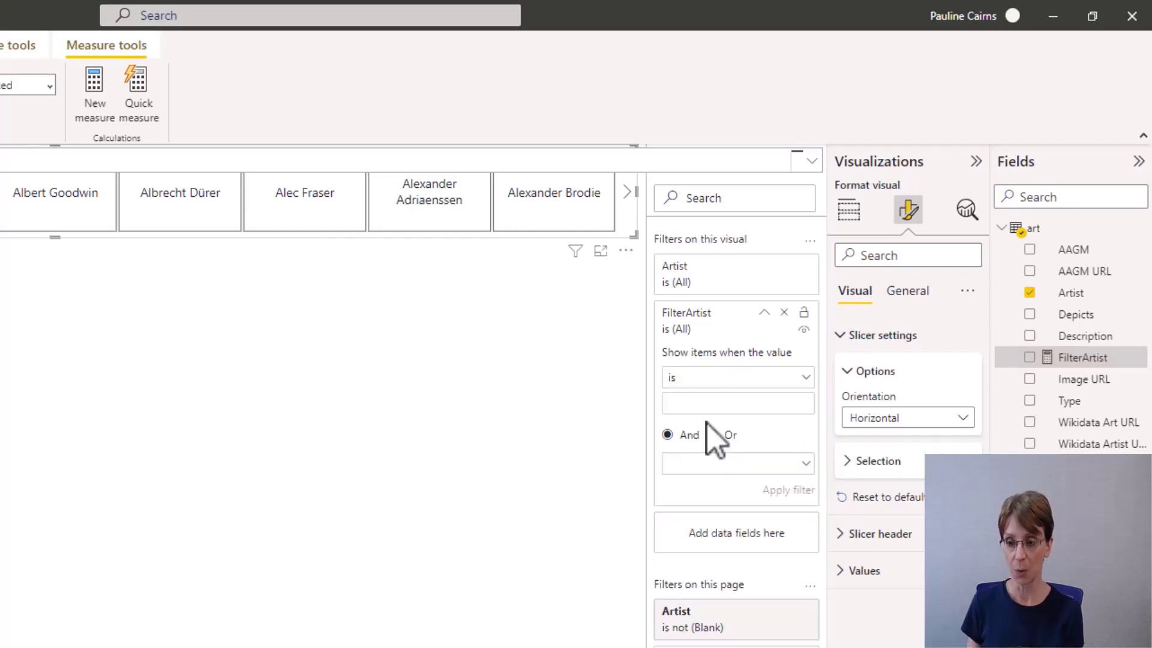
pyautogui.write('1')
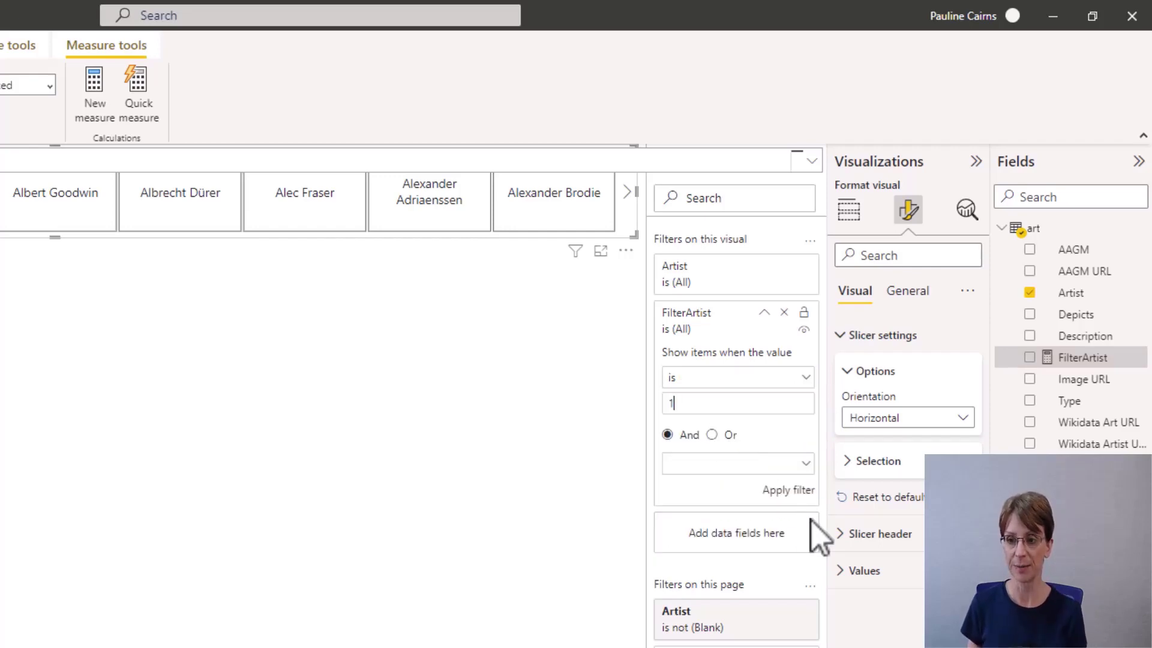
pyautogui.click(797, 491)
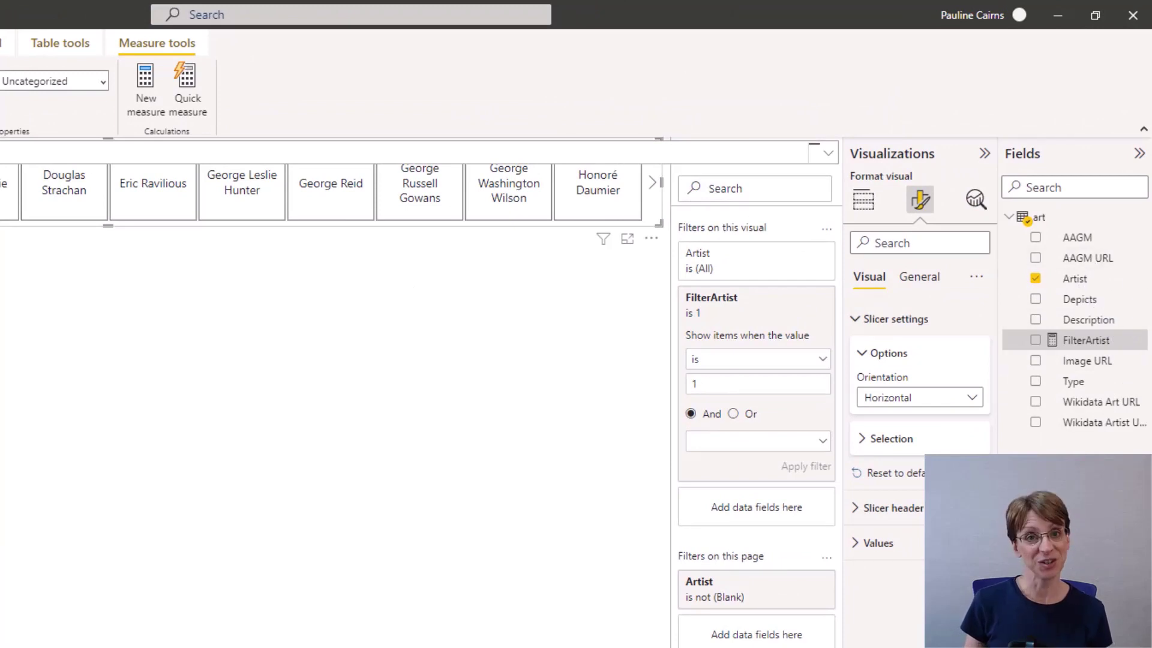
# Set the data category of the Image URL column to Image URL.
pyautogui.click(1090, 360)
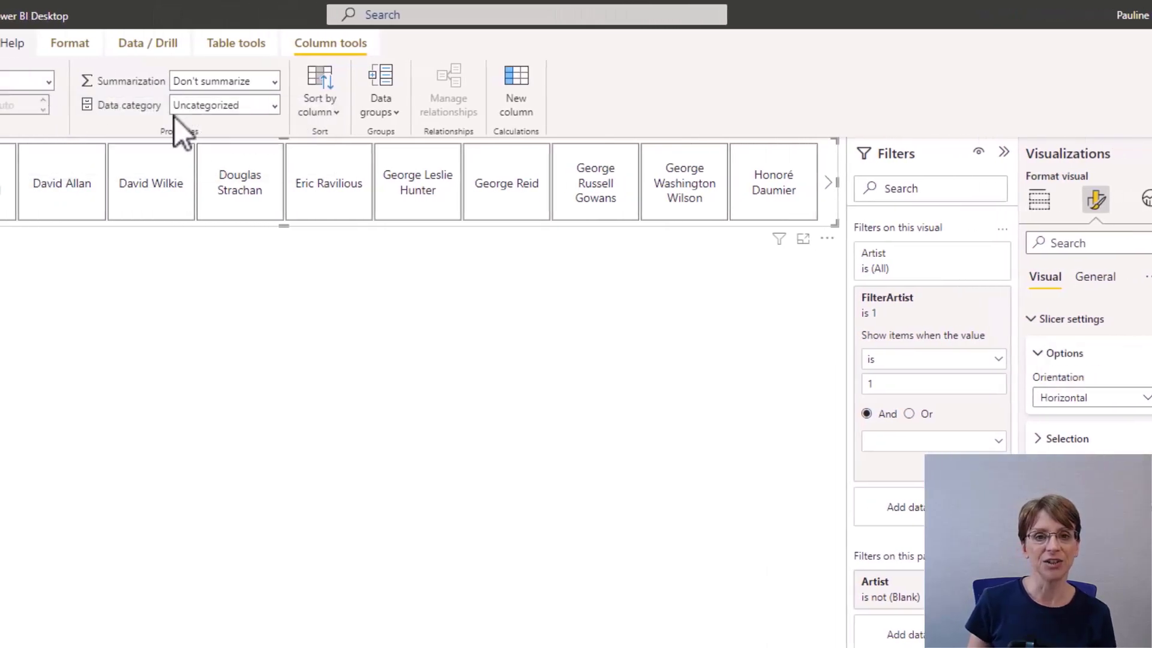
pyautogui.click(275, 106)
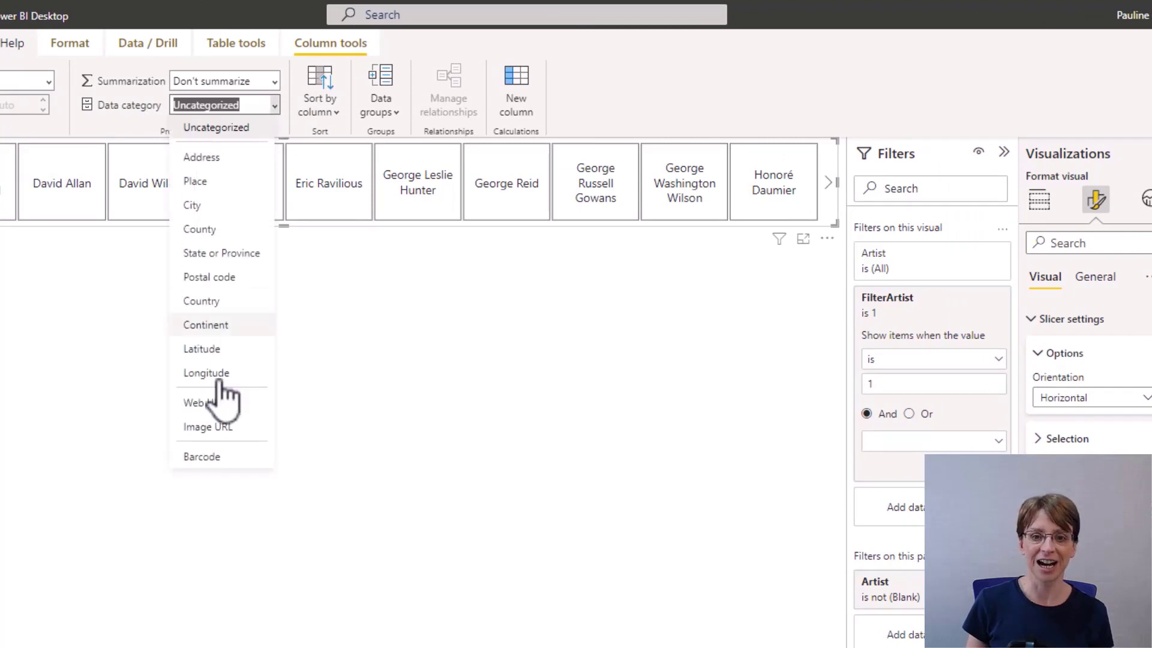
pyautogui.click(224, 427)
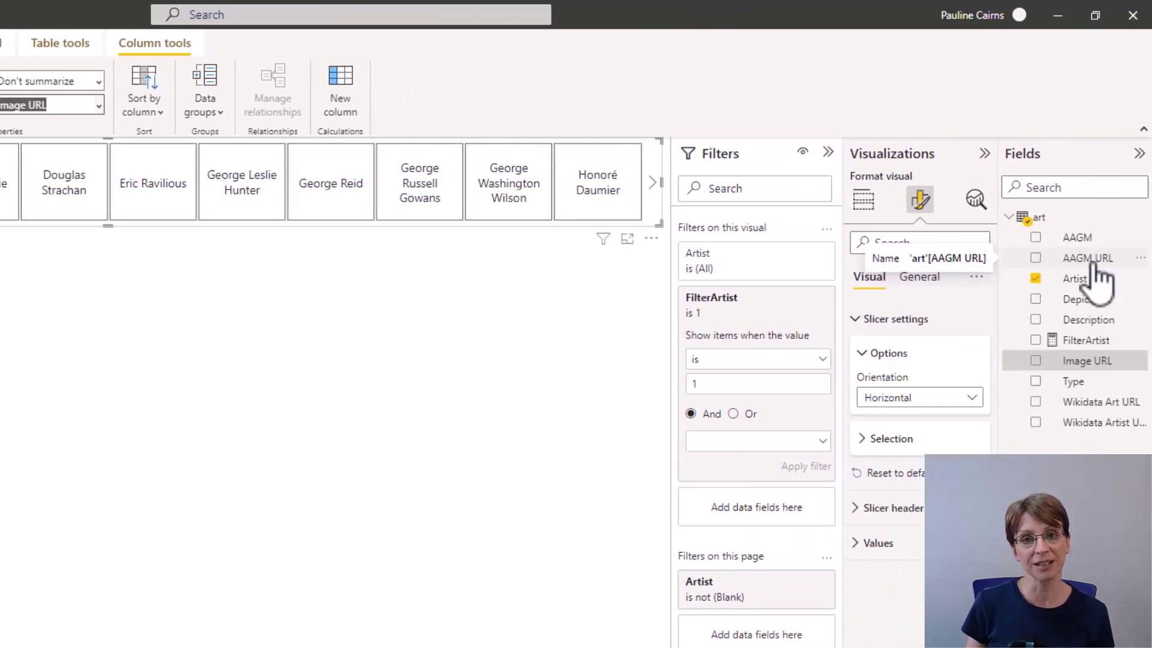
# Set the data category of the AAGM URL column to Web URL.
pyautogui.click(1093, 262)
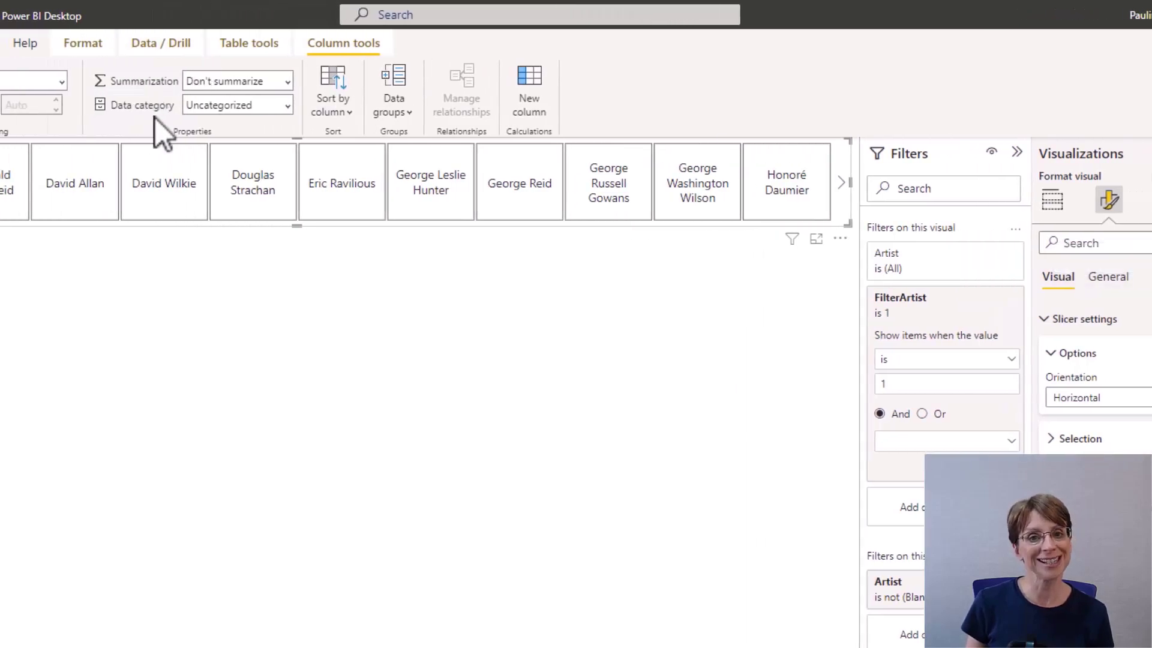
pyautogui.click(290, 105)
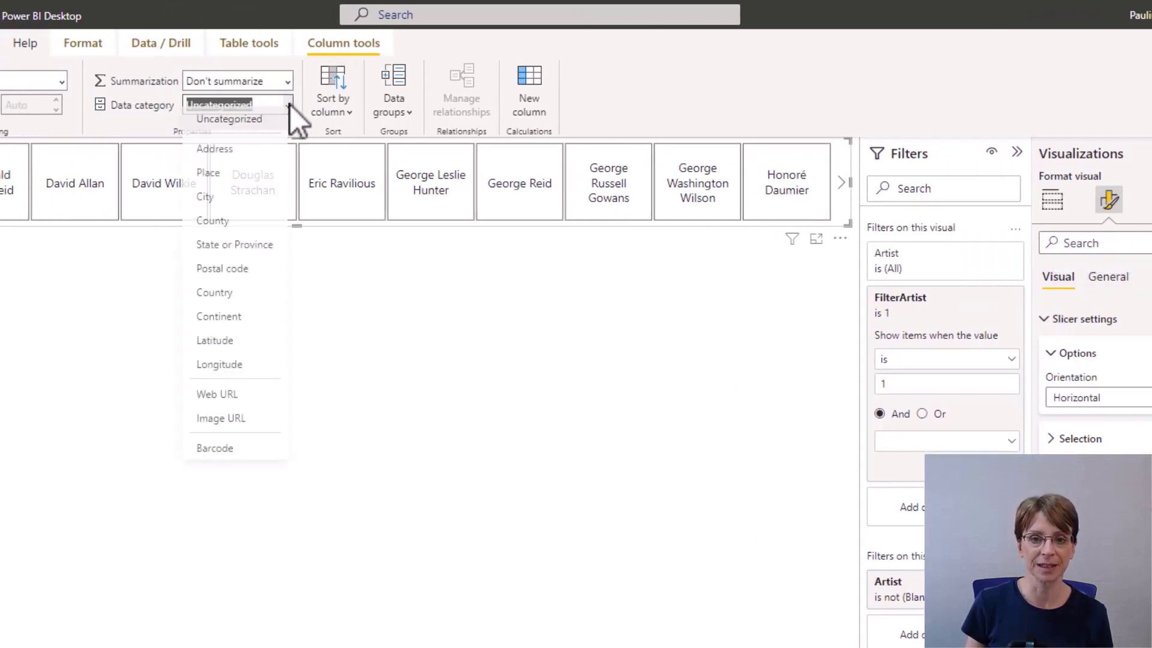
pyautogui.click(216, 403)
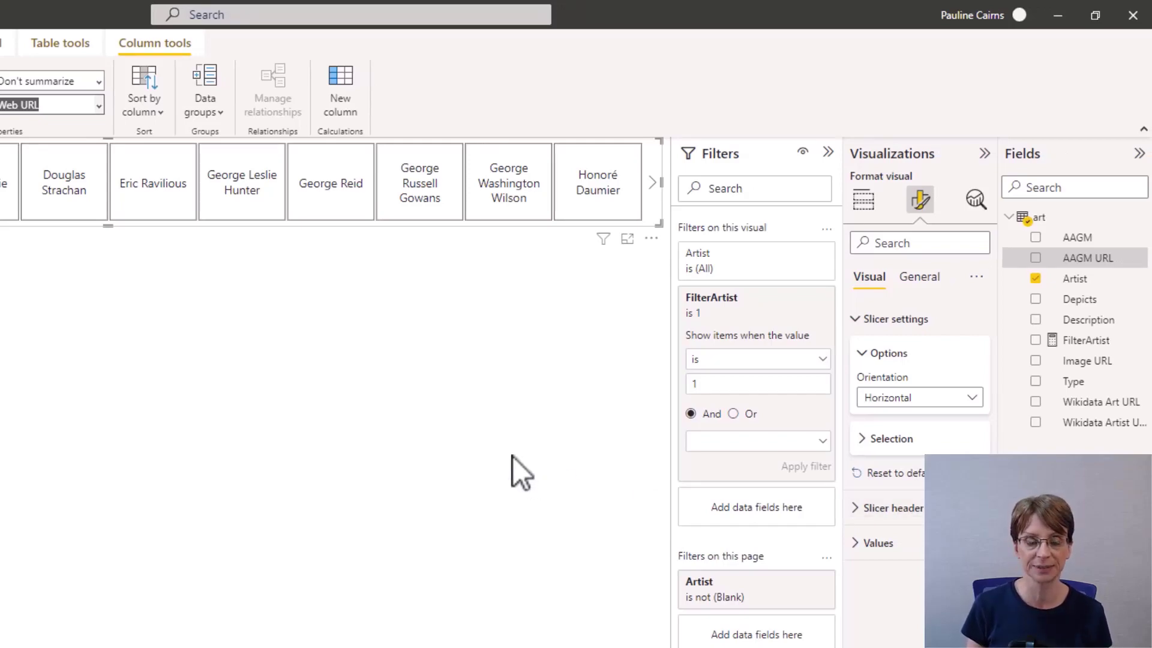
# Find the Image Grid custom visual by searching for "image grid" and import it into the report.
pyautogui.click(512, 469)
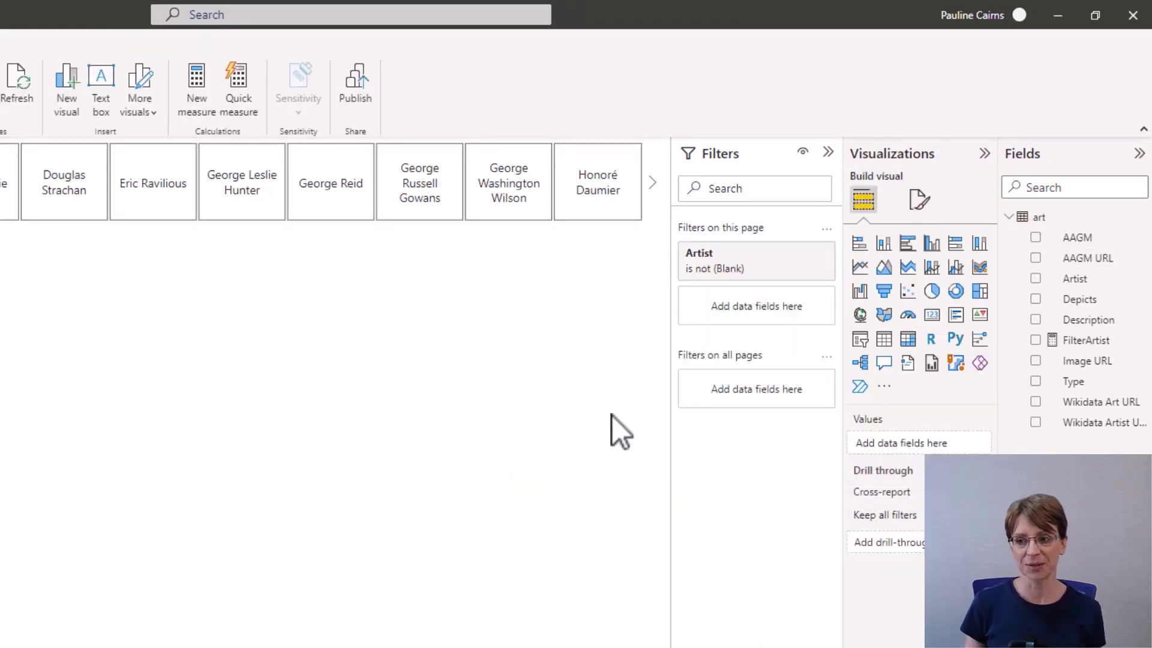
pyautogui.click(886, 386)
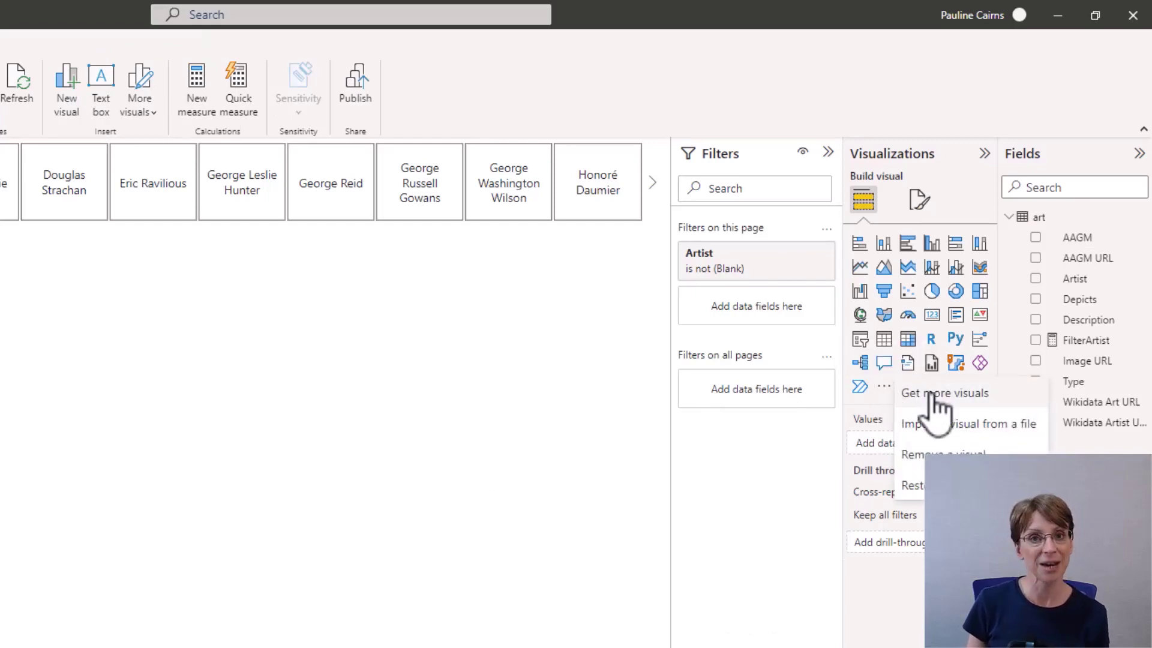
pyautogui.click(931, 394)
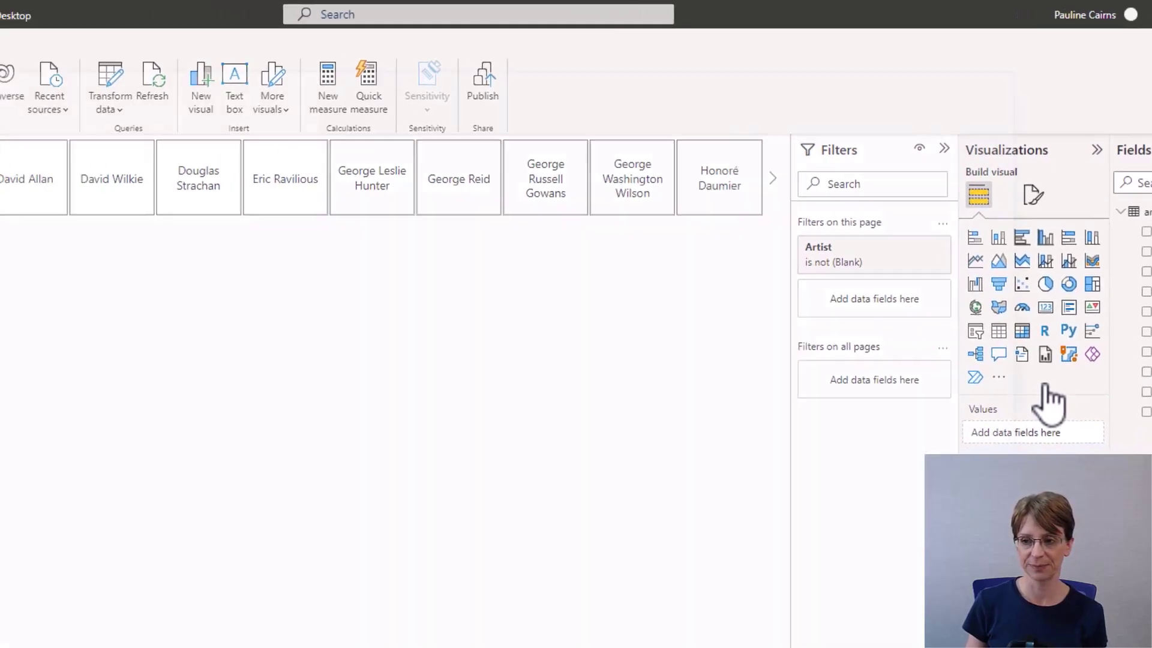
pyautogui.click(1017, 190)
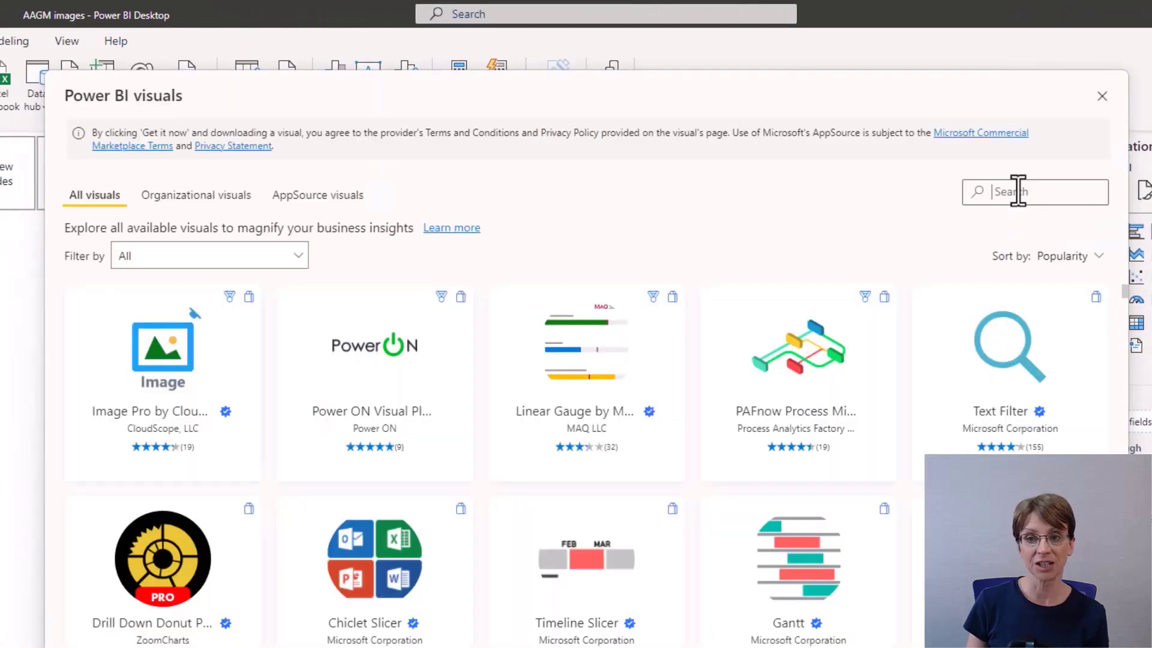
pyautogui.write('imag')
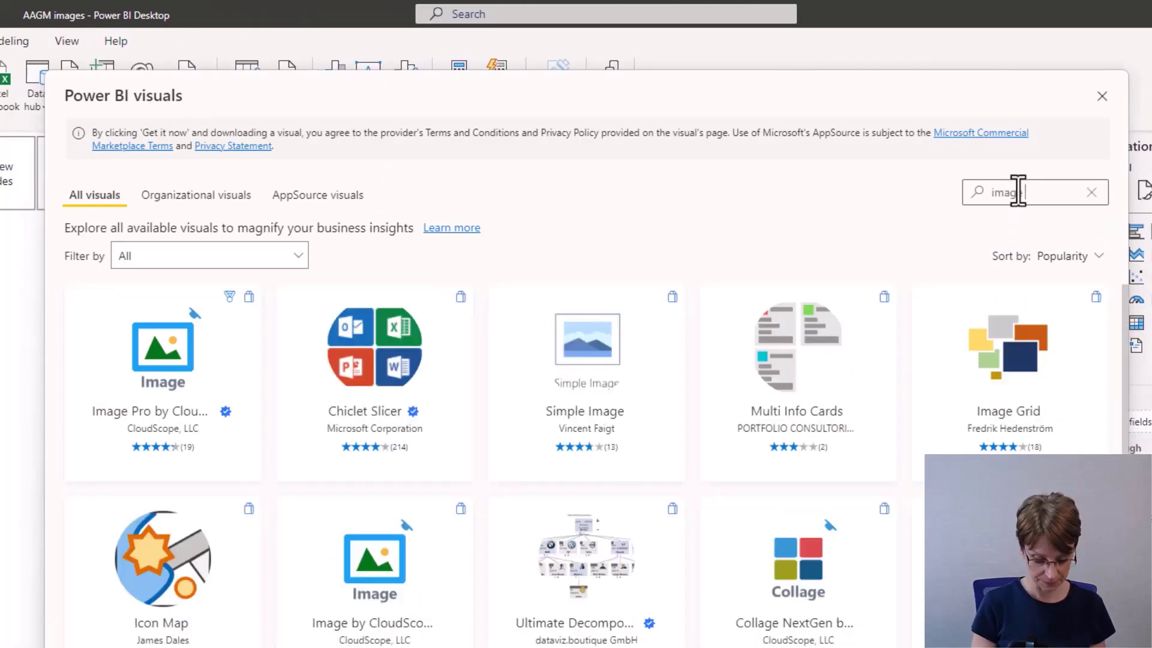
pyautogui.write('e grid')
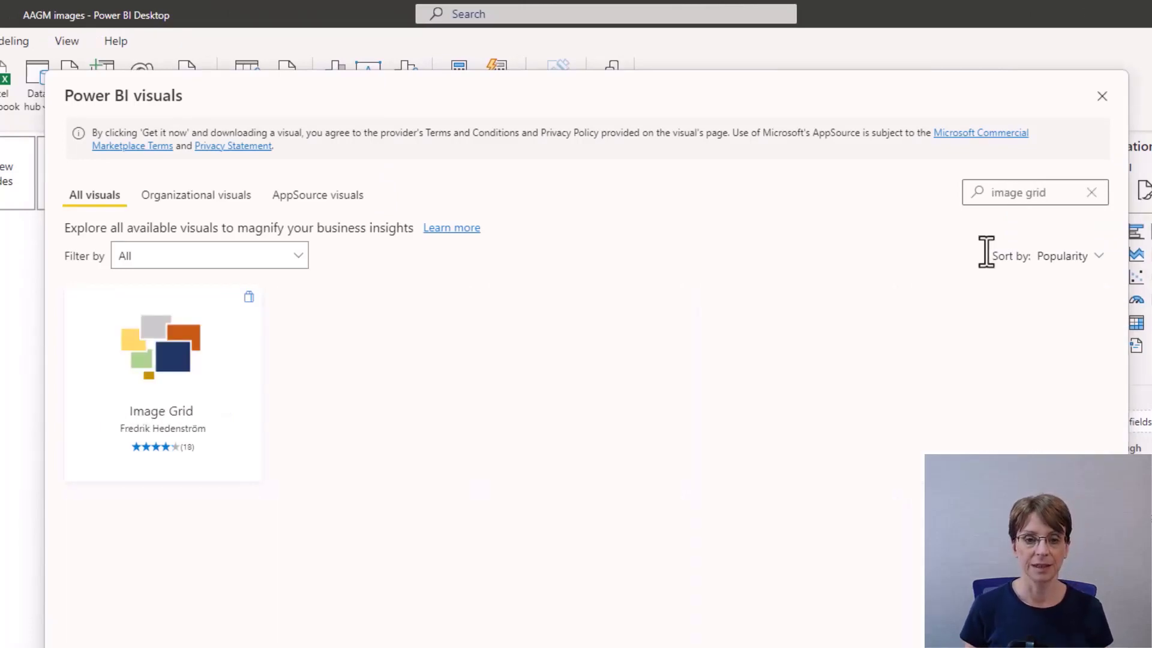
pyautogui.click(178, 367)
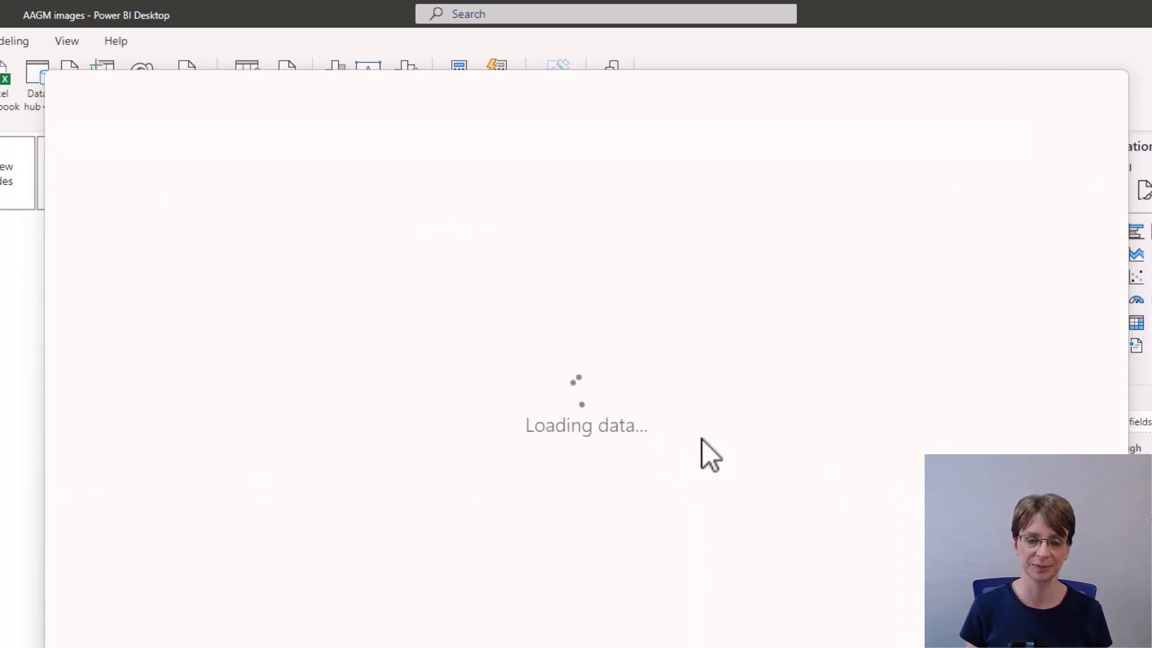
pyautogui.click(168, 329)
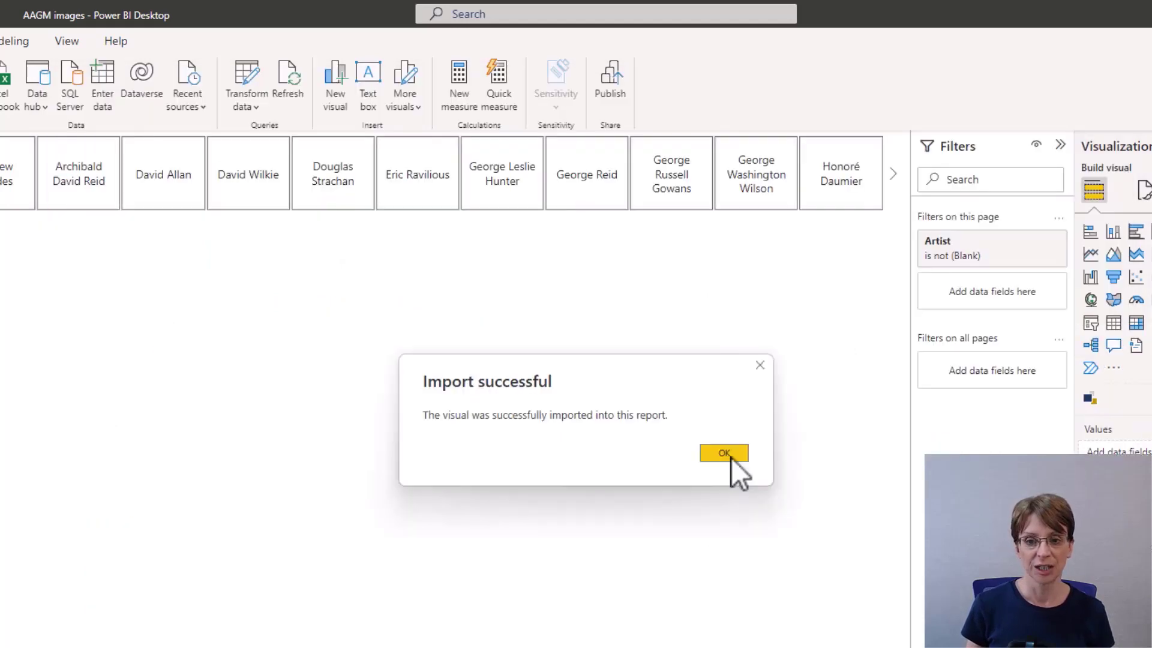
pyautogui.click(726, 454)
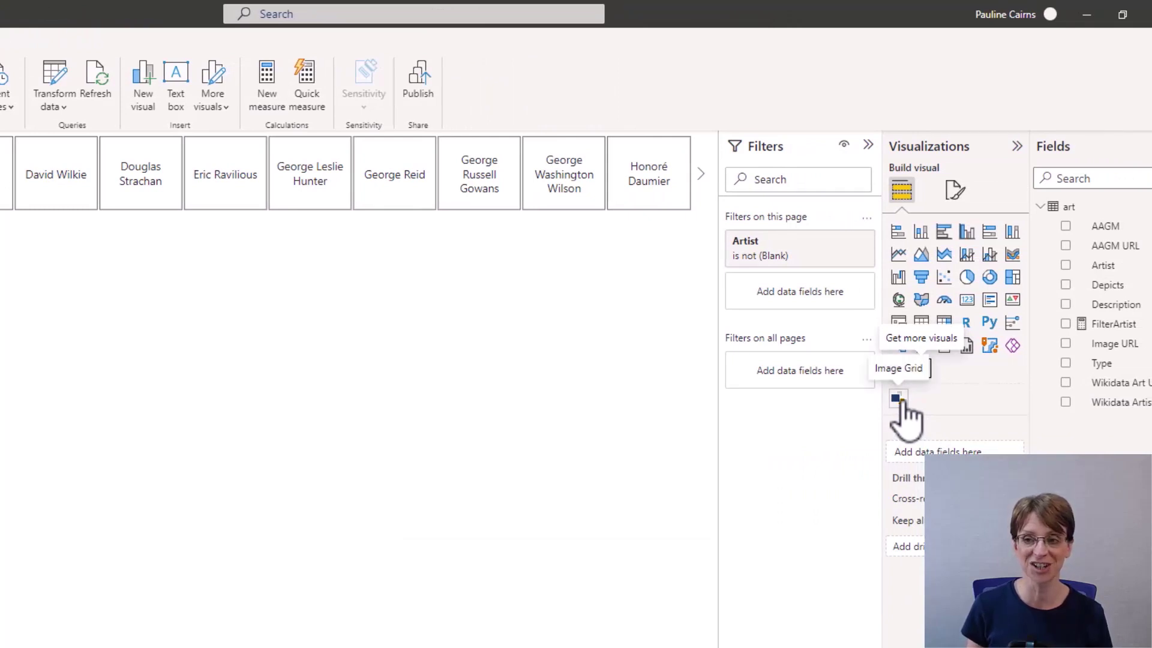
# Add an Image Grid visual with Image URL as its lower quality image field, and filter the page to artist Alfred William Rich.
pyautogui.click(896, 399)
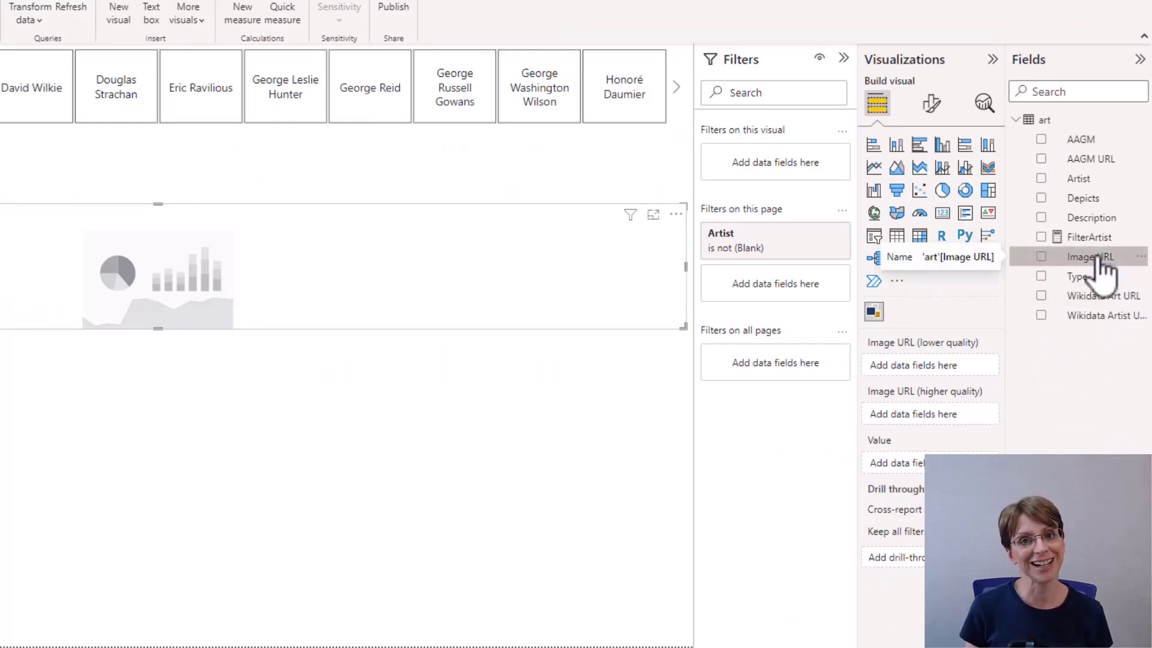
pyautogui.moveTo(1101, 259); pyautogui.dragTo(951, 366)
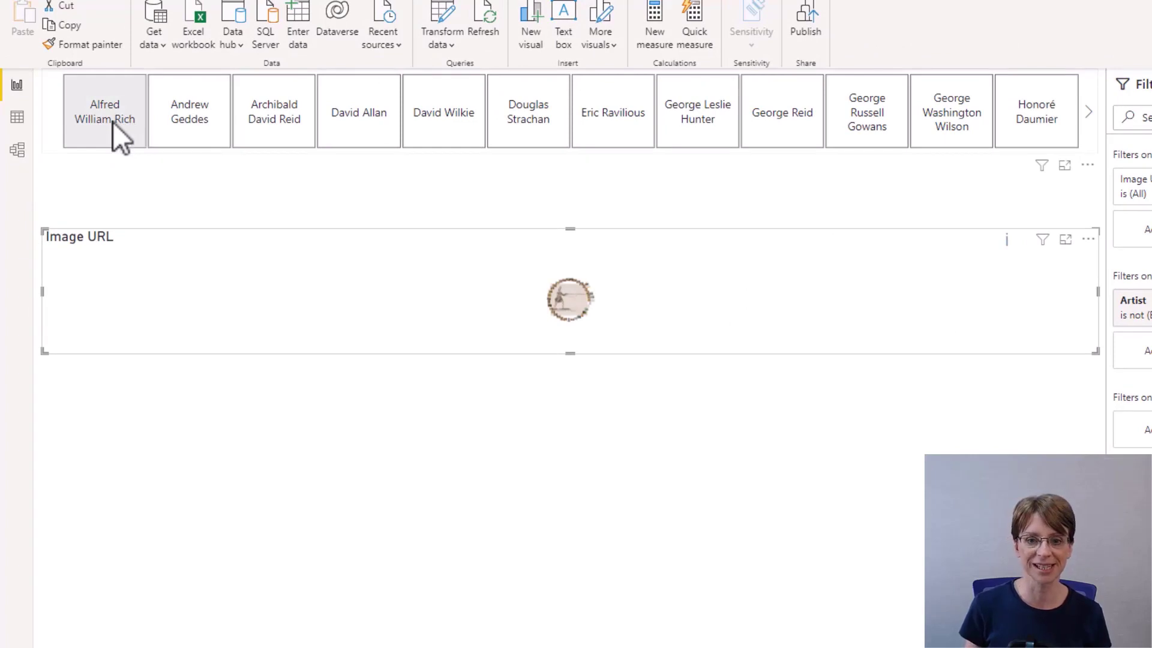
pyautogui.click(113, 121)
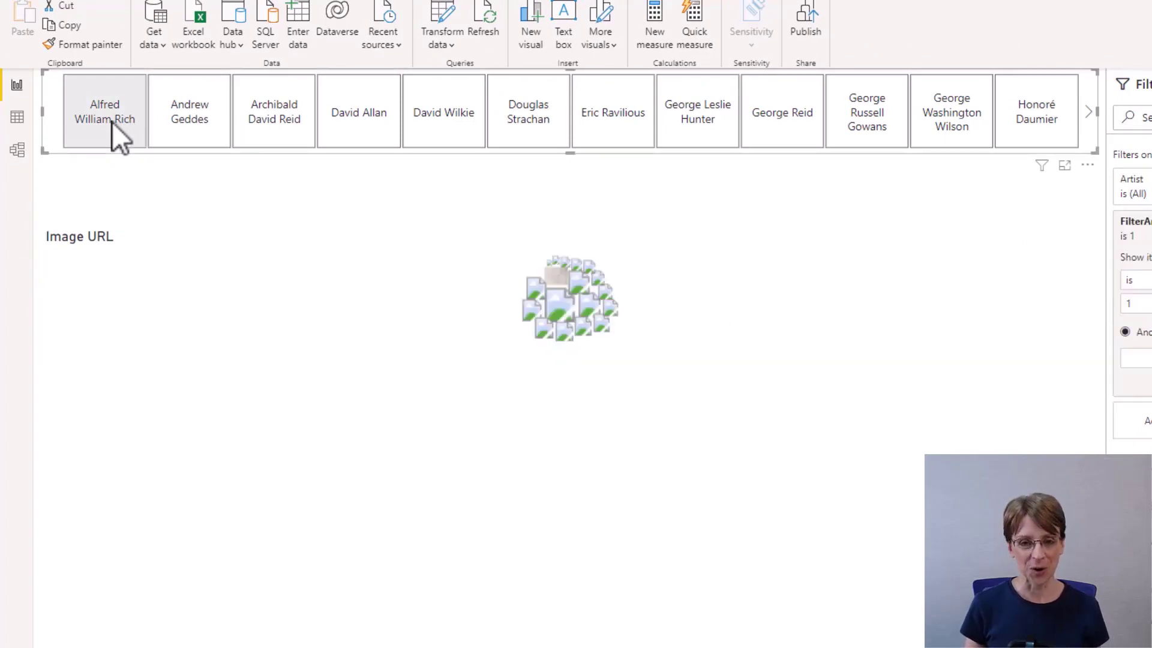
pyautogui.click(112, 121)
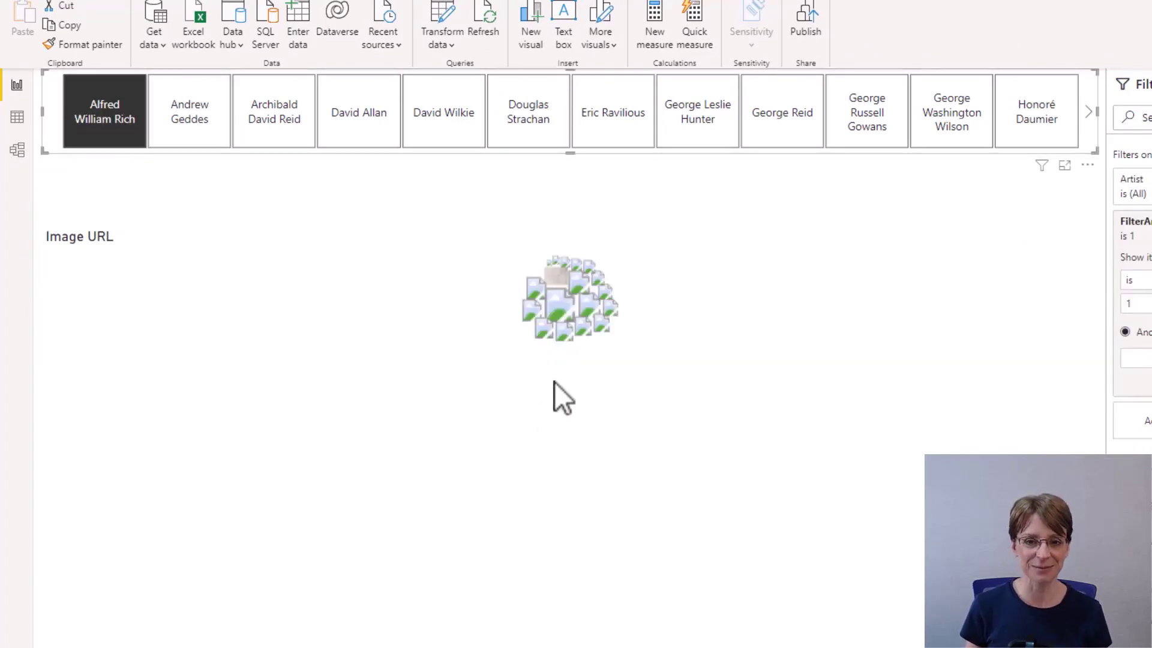
# Resize the Image Grid visual to fill the left half of the report page directly beneath the artist slicer.
pyautogui.click(660, 347)
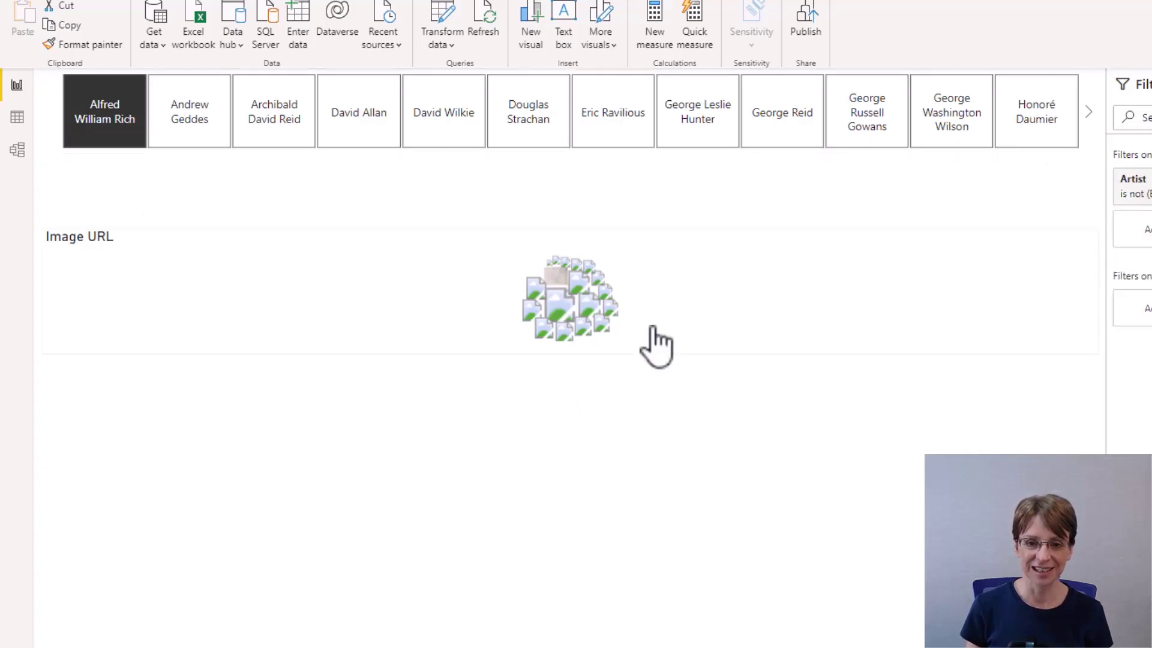
pyautogui.click(654, 330)
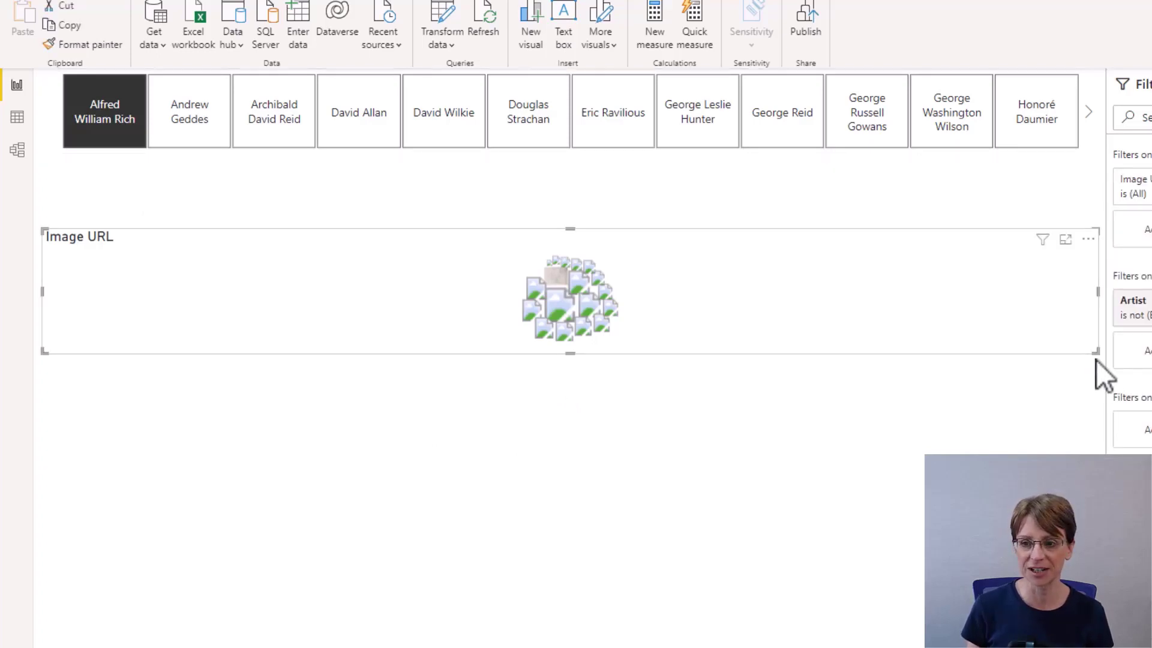
pyautogui.moveTo(1098, 353); pyautogui.dragTo(670, 613)
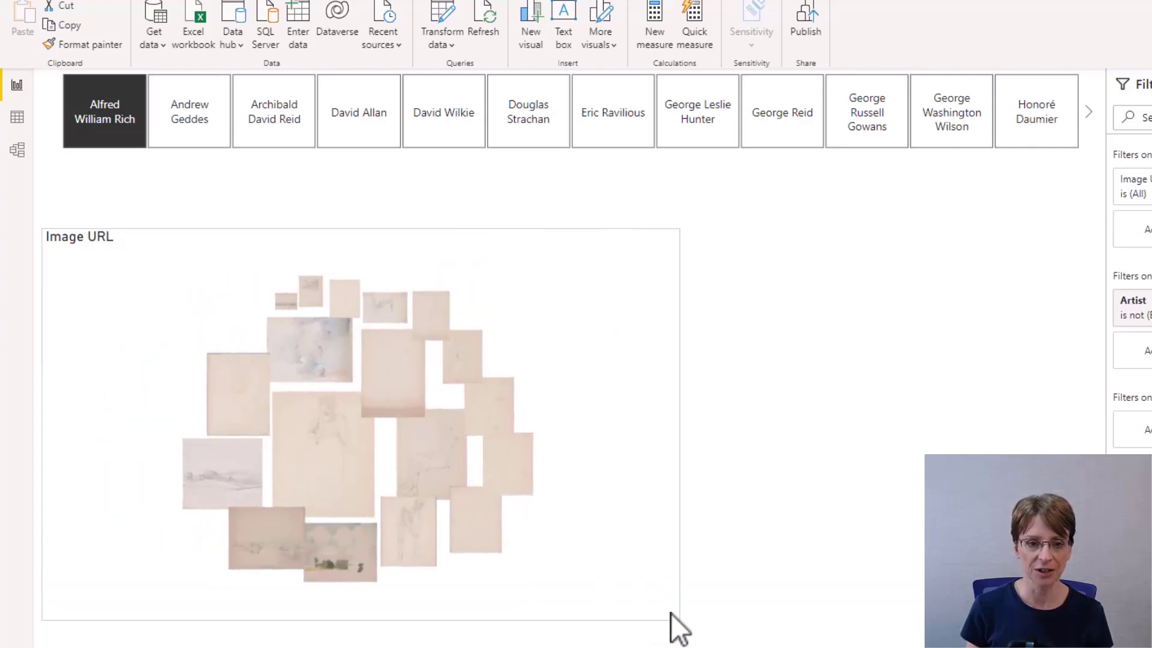
pyautogui.moveTo(360, 228); pyautogui.dragTo(365, 172)
pyautogui.moveTo(42, 396)
pyautogui.mouseDown()
pyautogui.moveTo(108, 411)
pyautogui.moveTo(64, 395)
pyautogui.mouseUp()
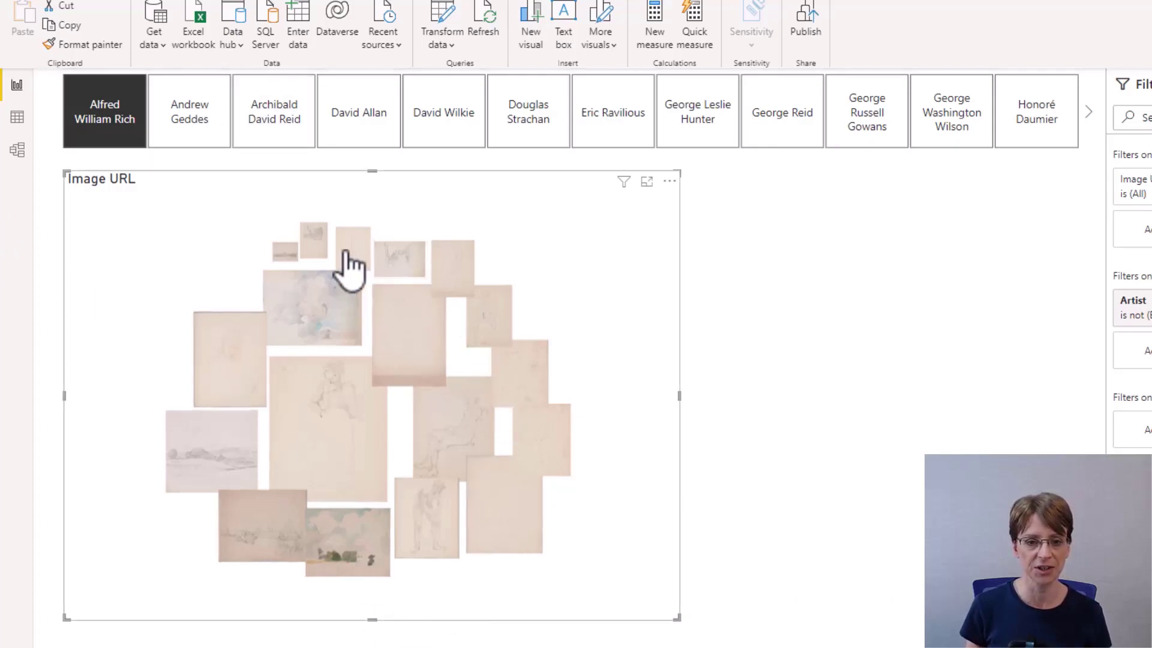
# Filter the image grid by artist Andrew Geddes and then by Archibald David Reid using the slicer.
pyautogui.click(206, 134)
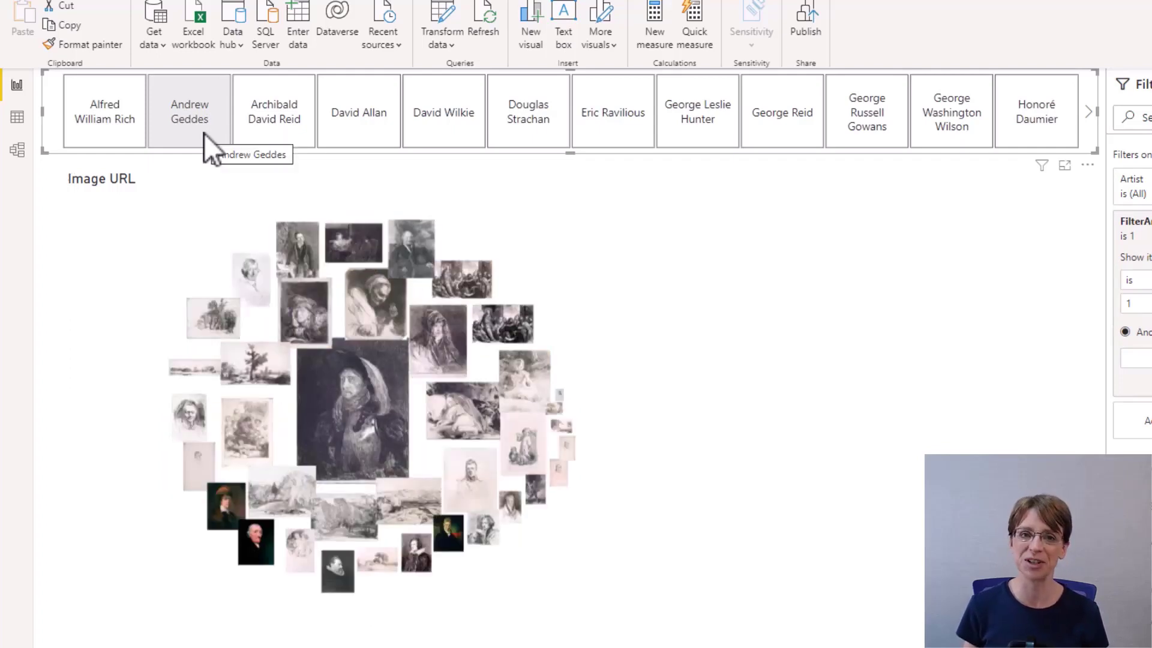
pyautogui.click(277, 134)
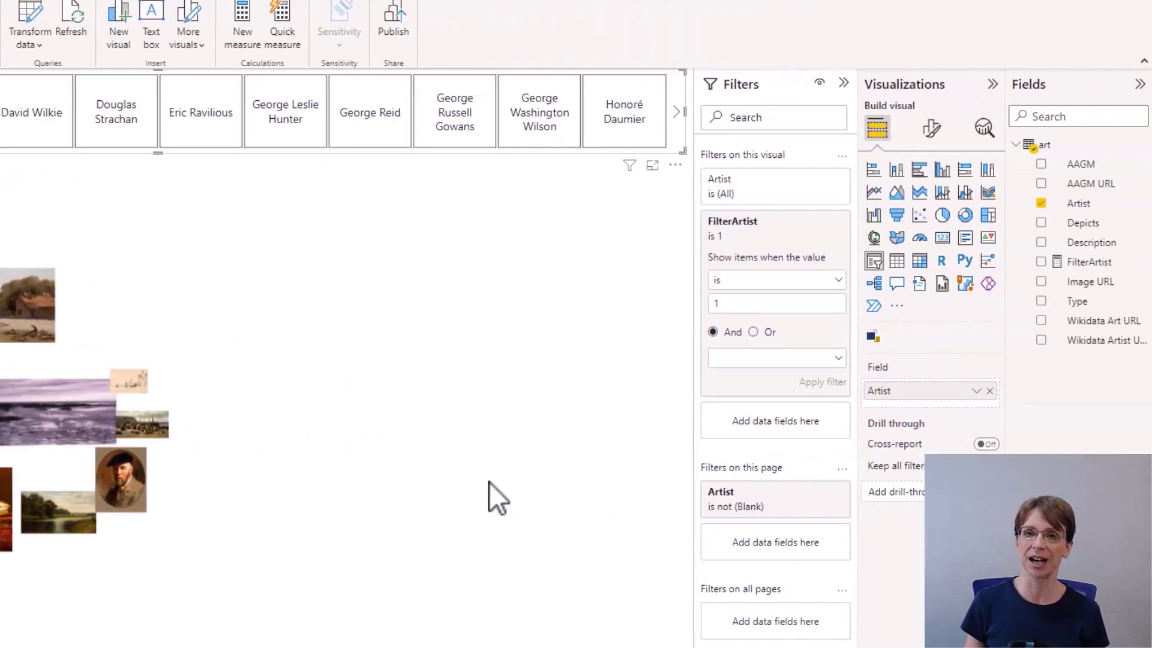
# Find the Image by CloudScope custom visual by searching for "image by" and import it into the report.
pyautogui.click(897, 307)
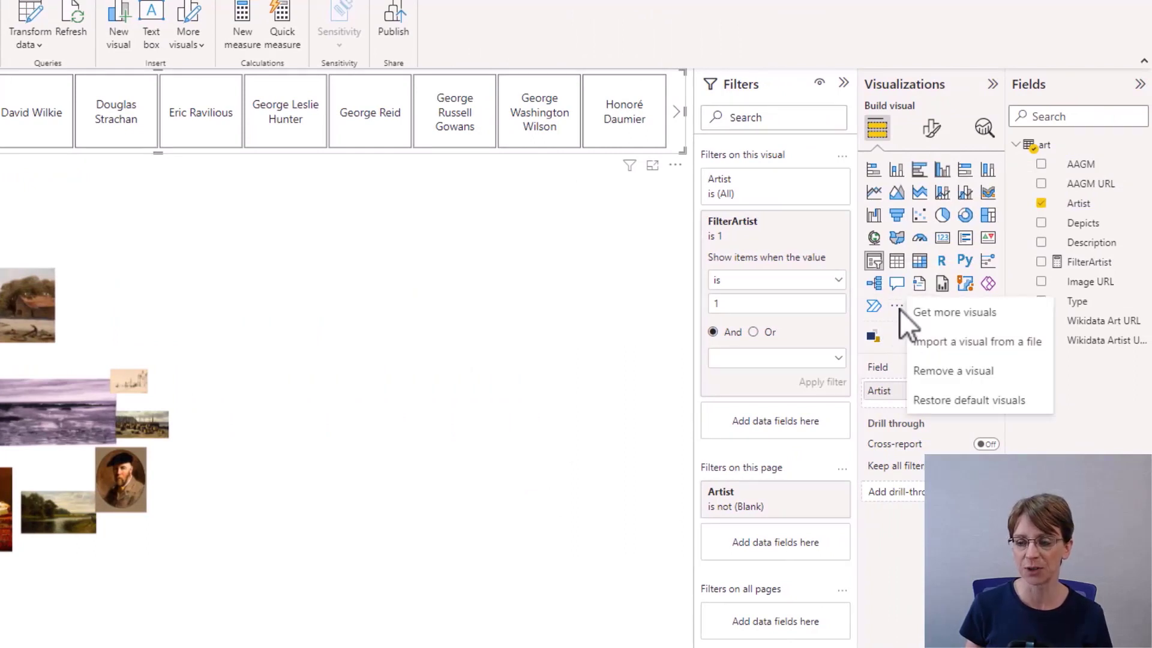
pyautogui.click(946, 313)
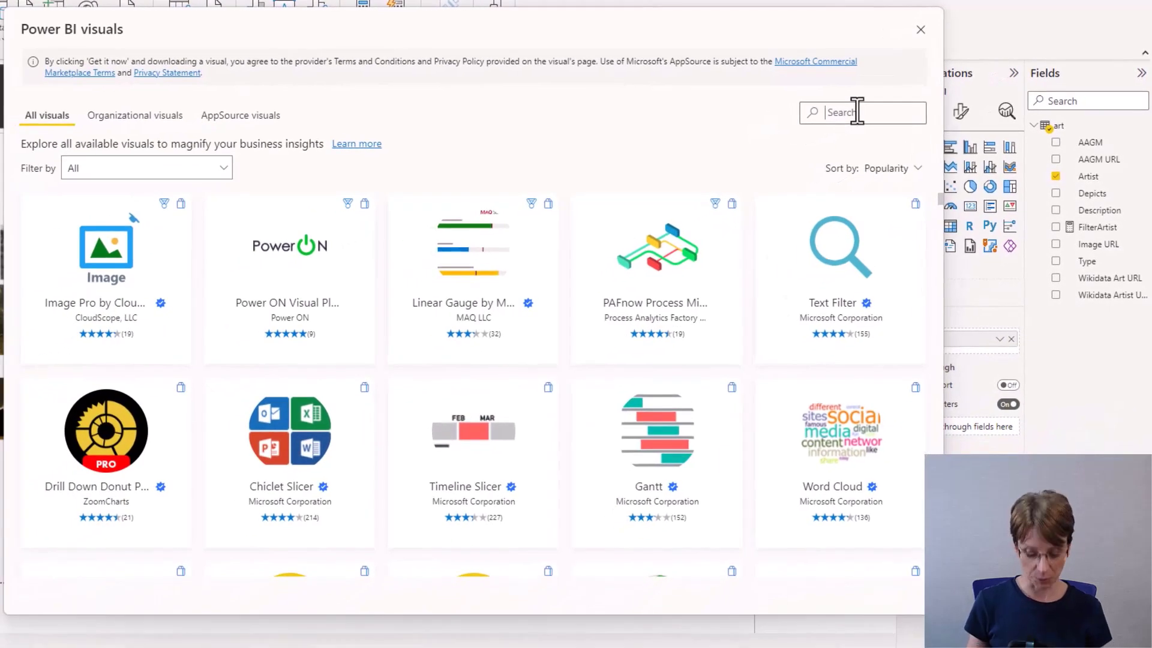
pyautogui.write('image')
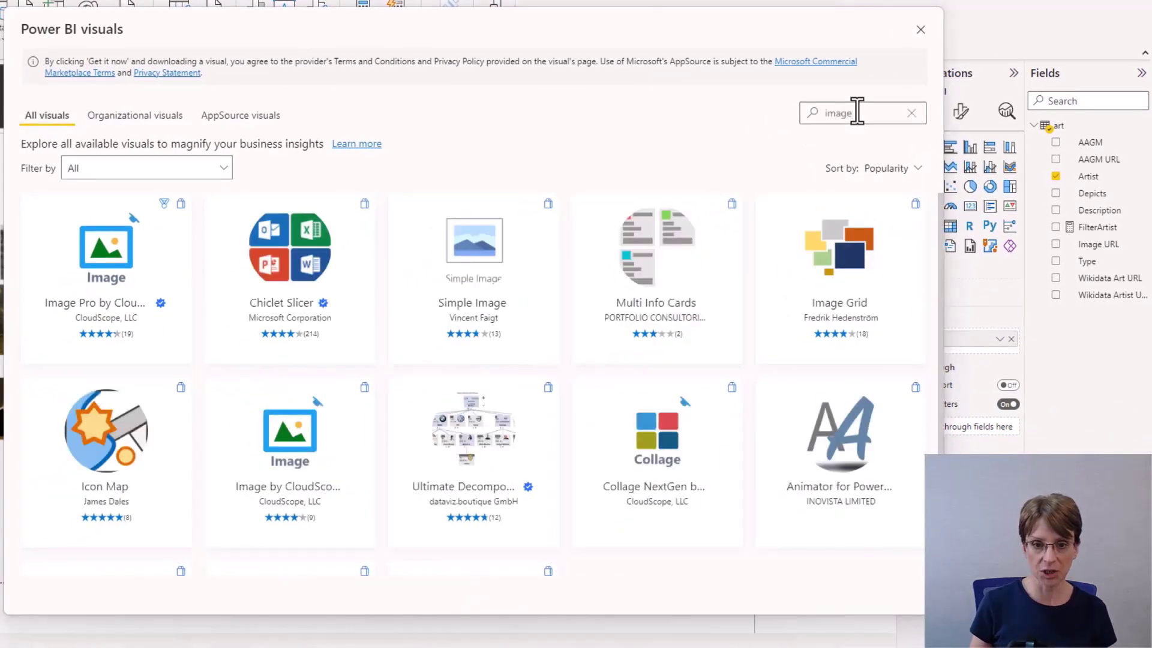
pyautogui.write(' by')
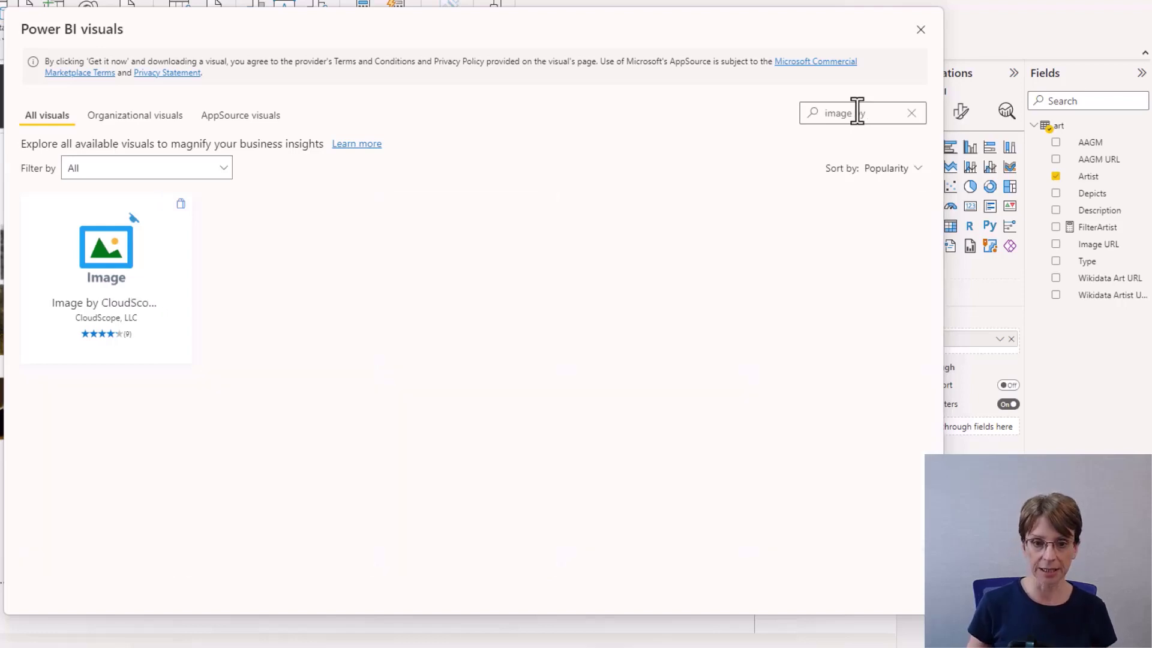
pyautogui.click(102, 272)
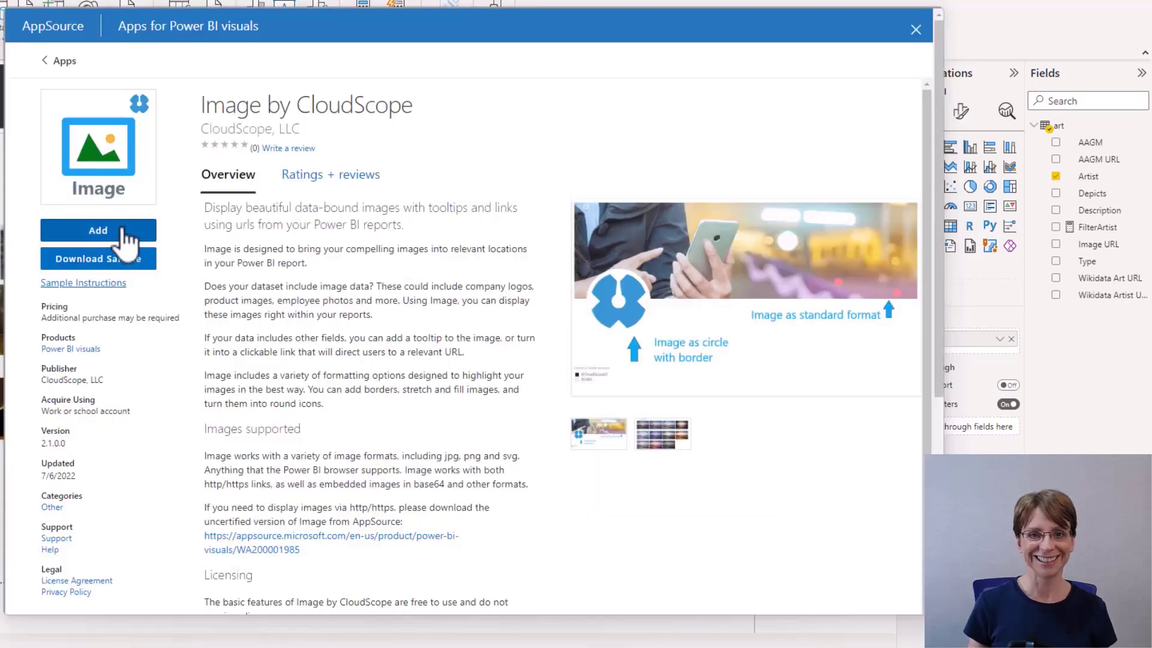
pyautogui.click(123, 230)
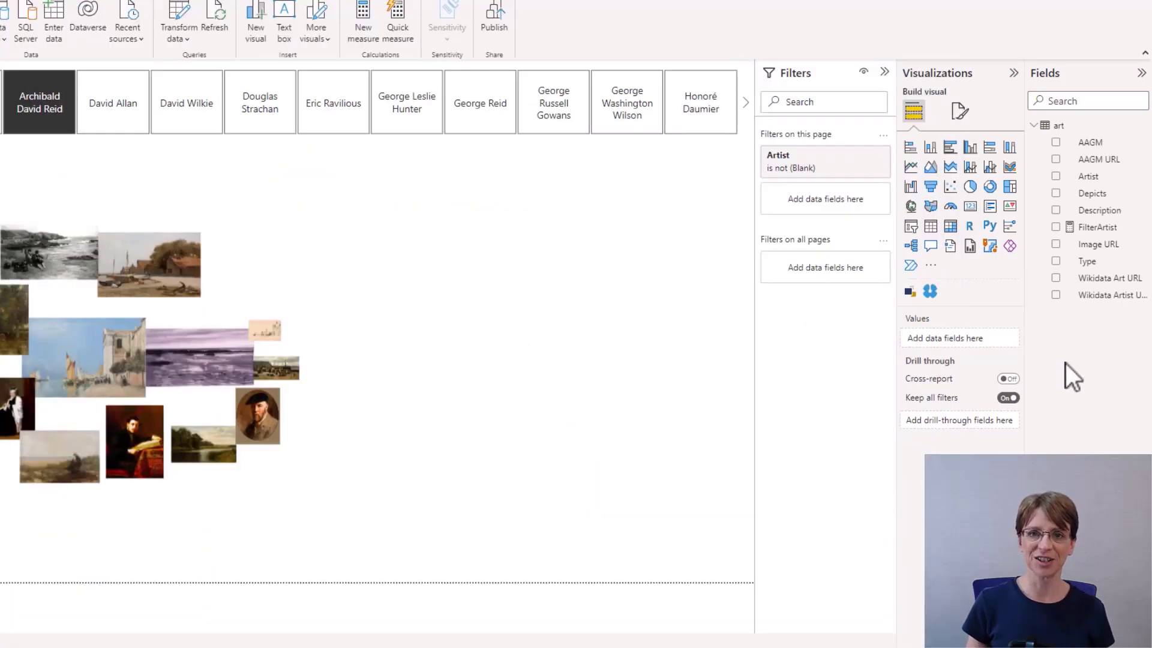
# Add an Image by CloudScope visual beside the grid, using Image URL as image url, Description as image title and AAGM URL as action url.
pyautogui.click(929, 291)
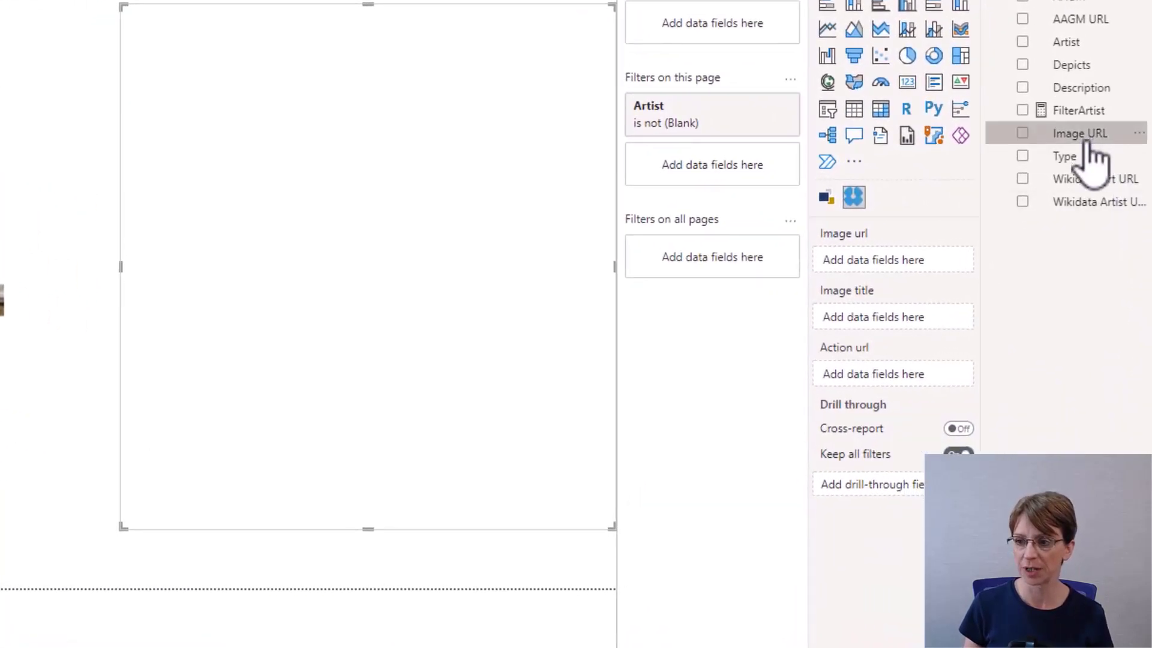
pyautogui.moveTo(1088, 144); pyautogui.dragTo(924, 263)
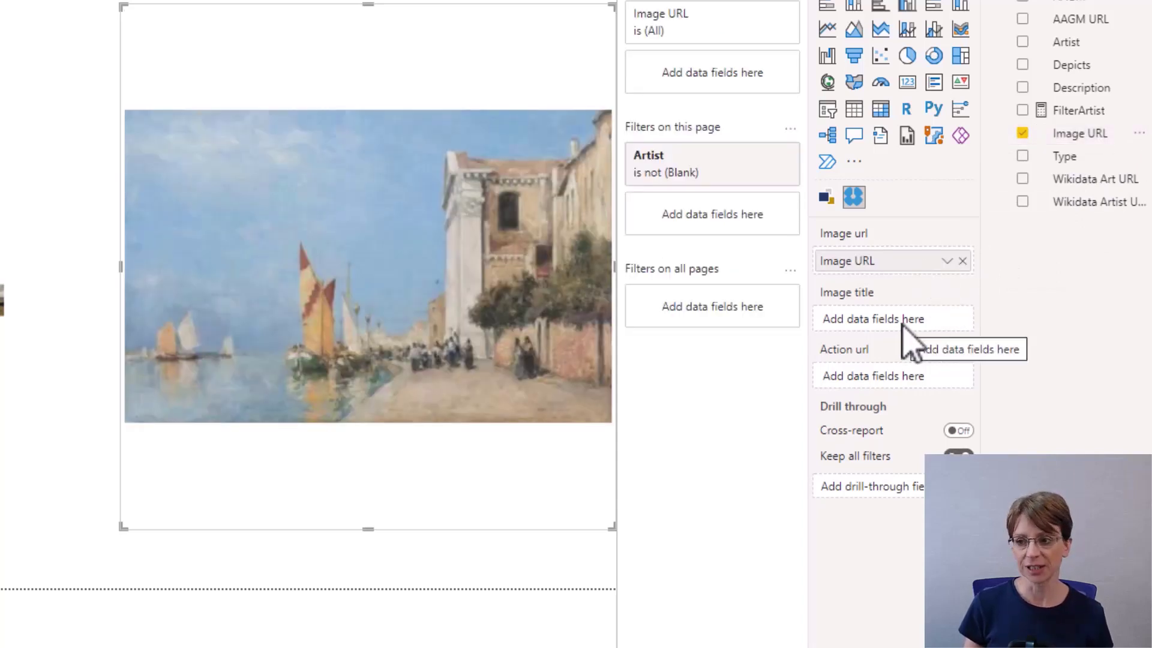
pyautogui.moveTo(1091, 87); pyautogui.dragTo(914, 318)
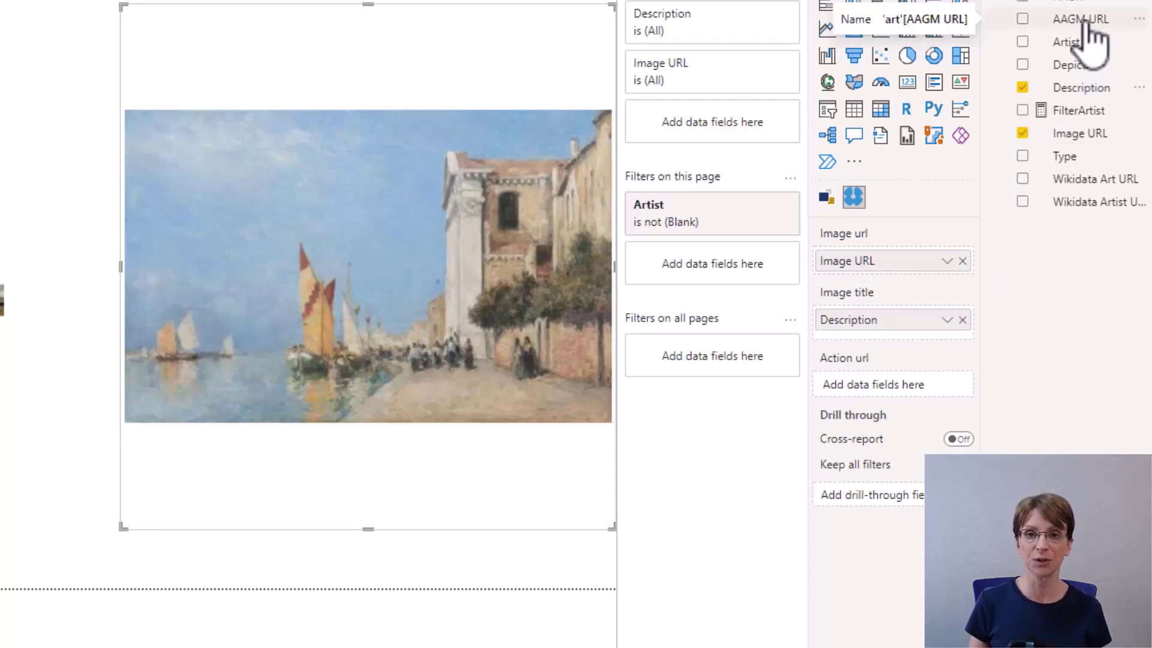
pyautogui.moveTo(1089, 36); pyautogui.dragTo(908, 386)
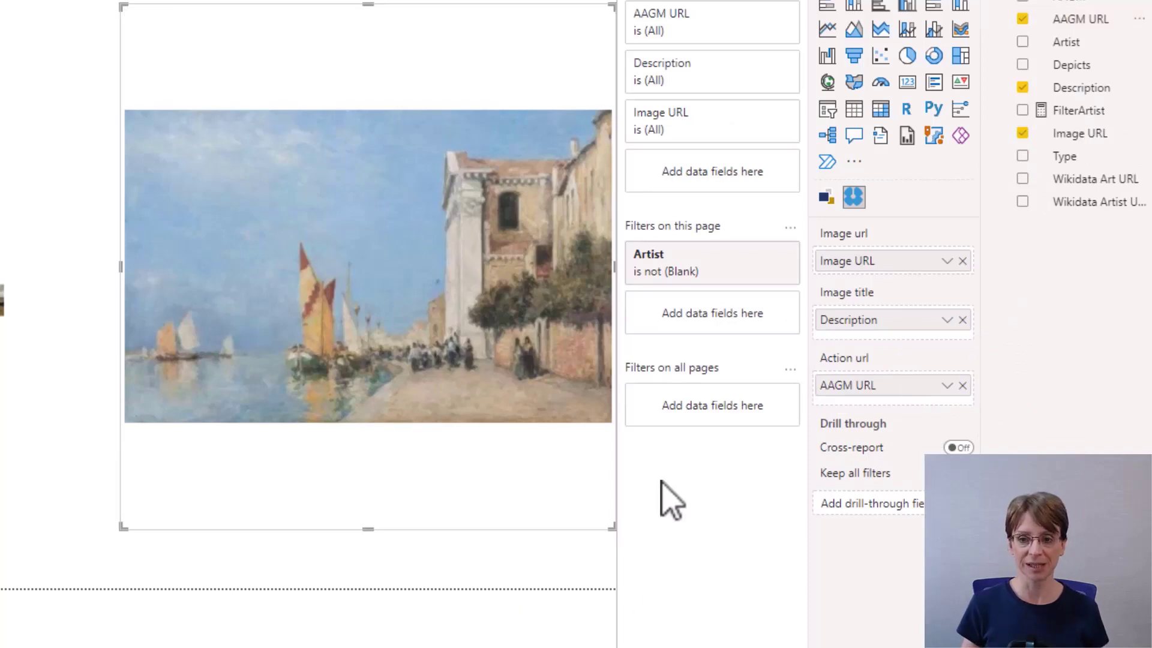
# Test the image's action link by opening the artwork's museum page in the browser, and return to the report.
pyautogui.moveTo(281, 239)
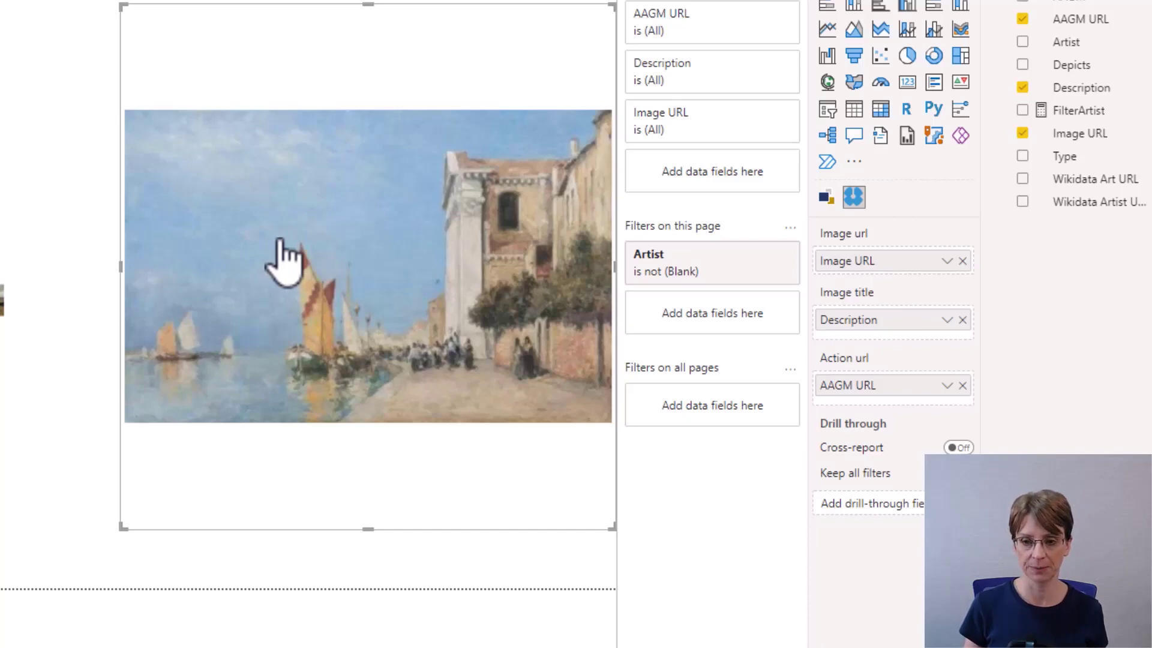
pyautogui.click(280, 241)
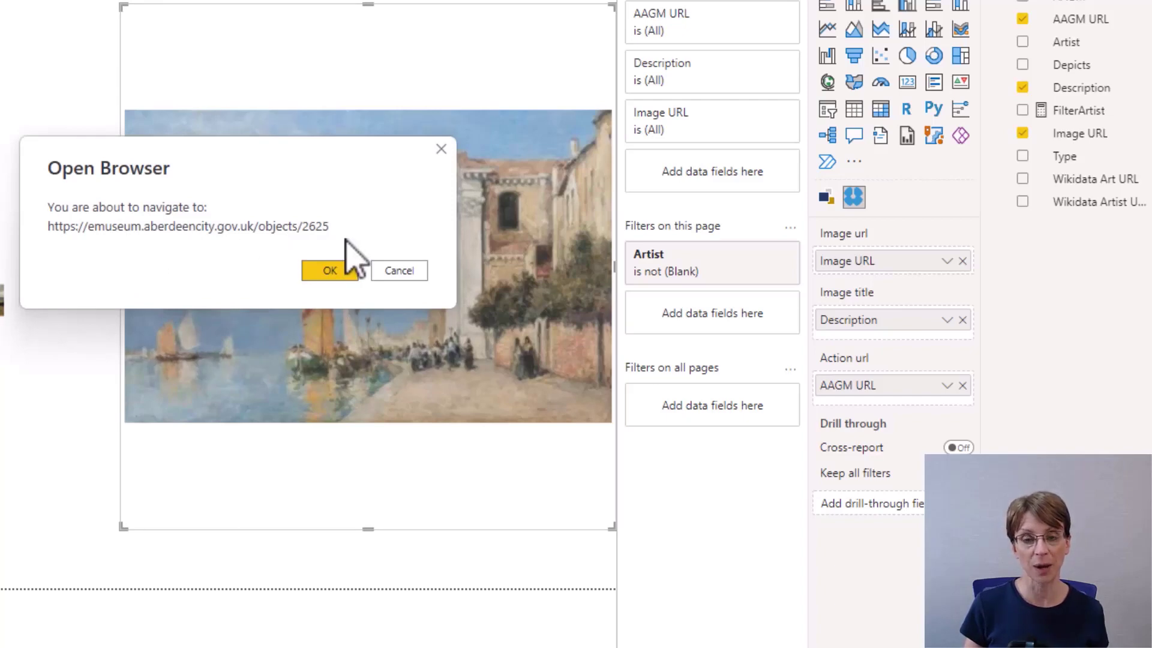
pyautogui.click(328, 273)
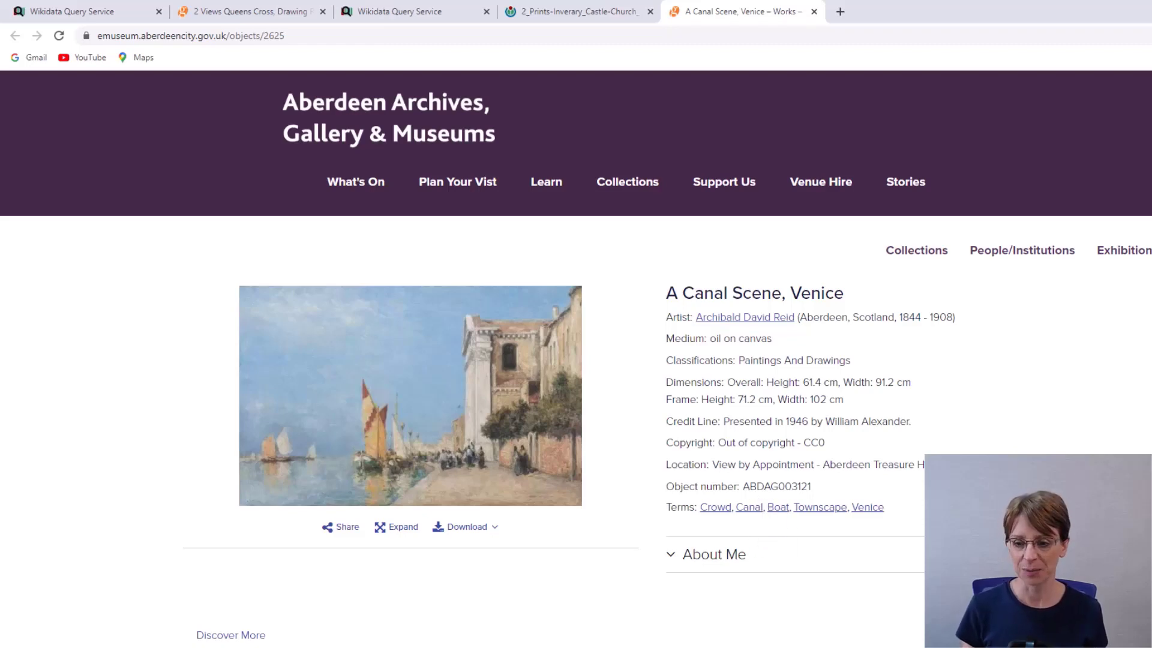
pyautogui.hotkey('alt', 'Tab')
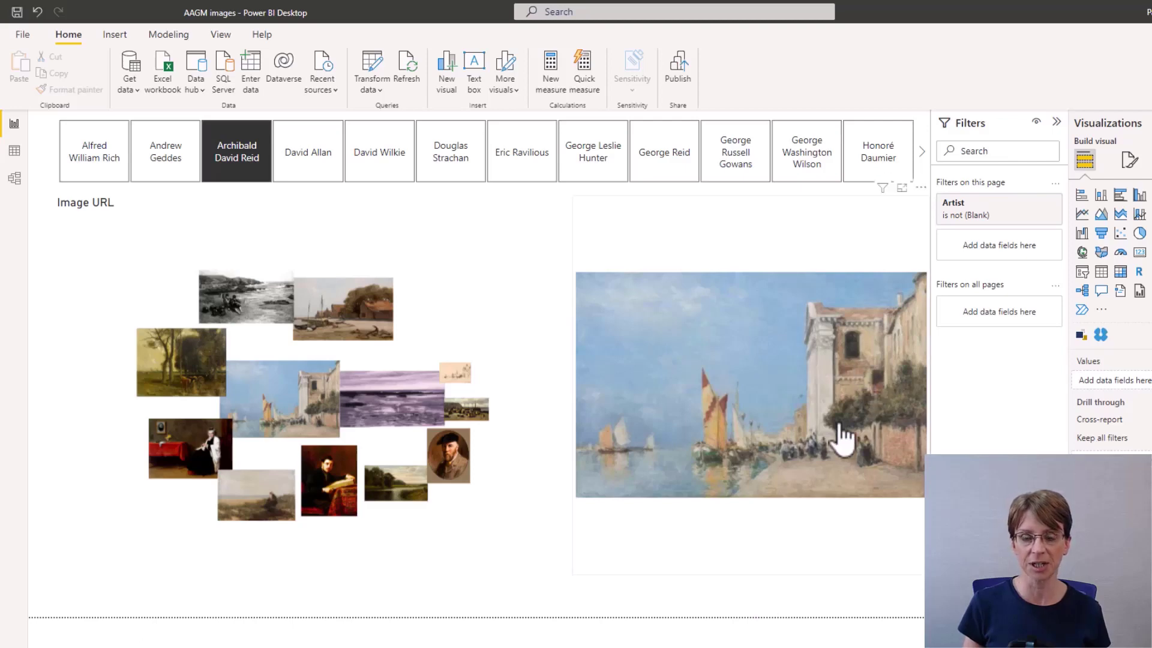
# Add a Card visual to the report page.
pyautogui.moveTo(797, 431)
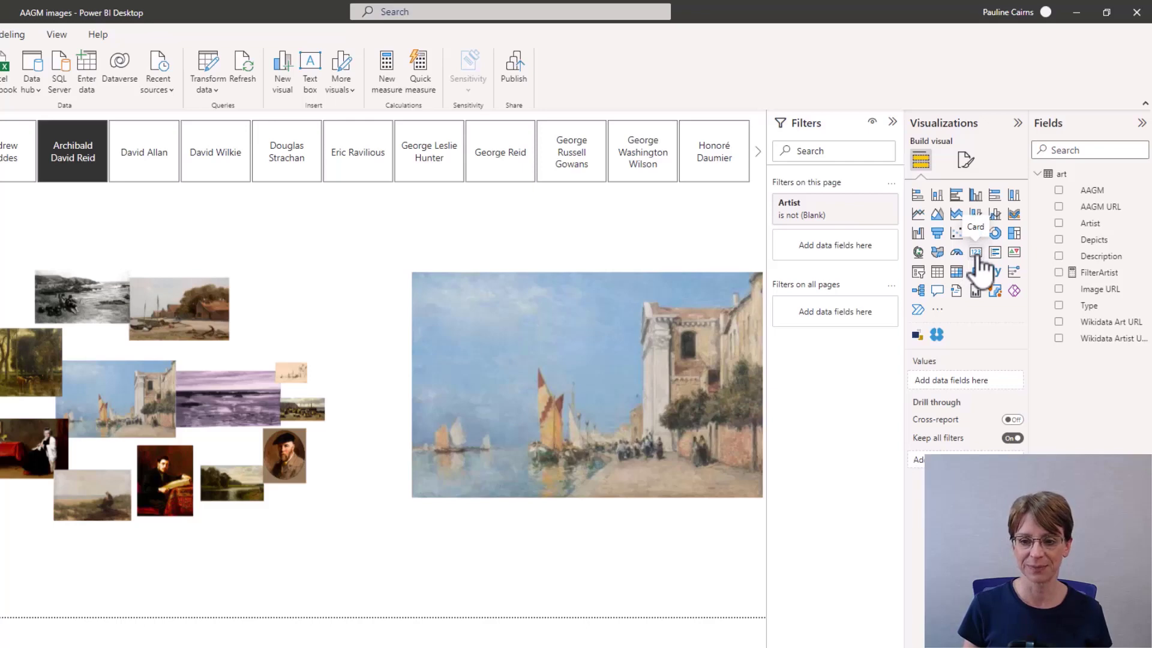
pyautogui.click(976, 255)
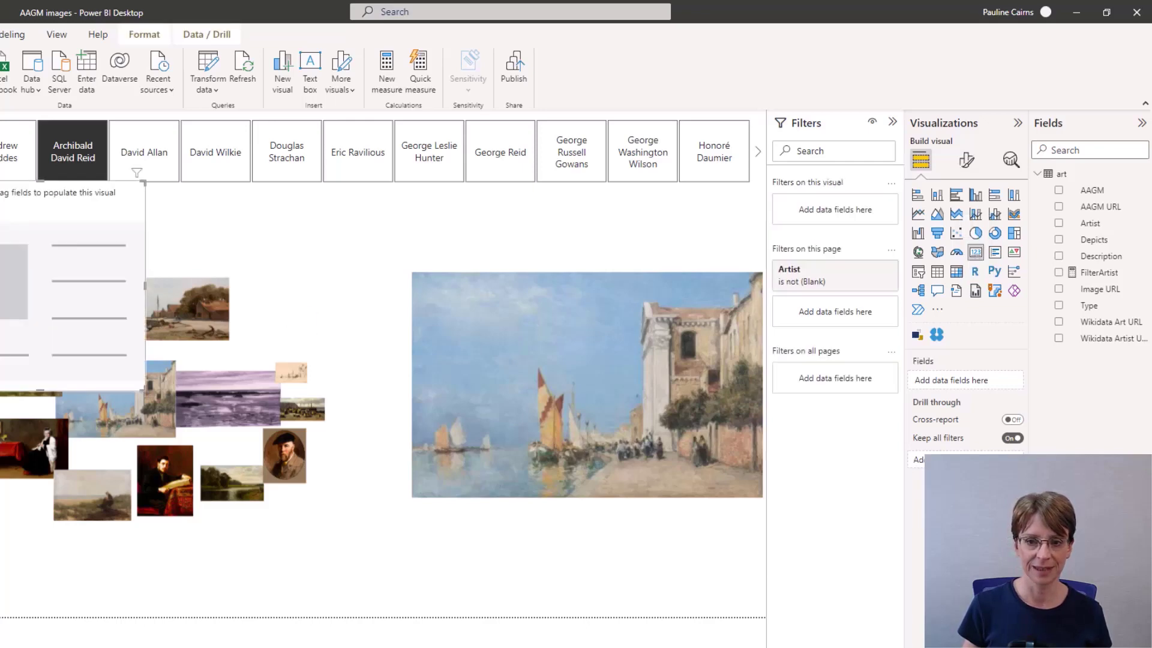